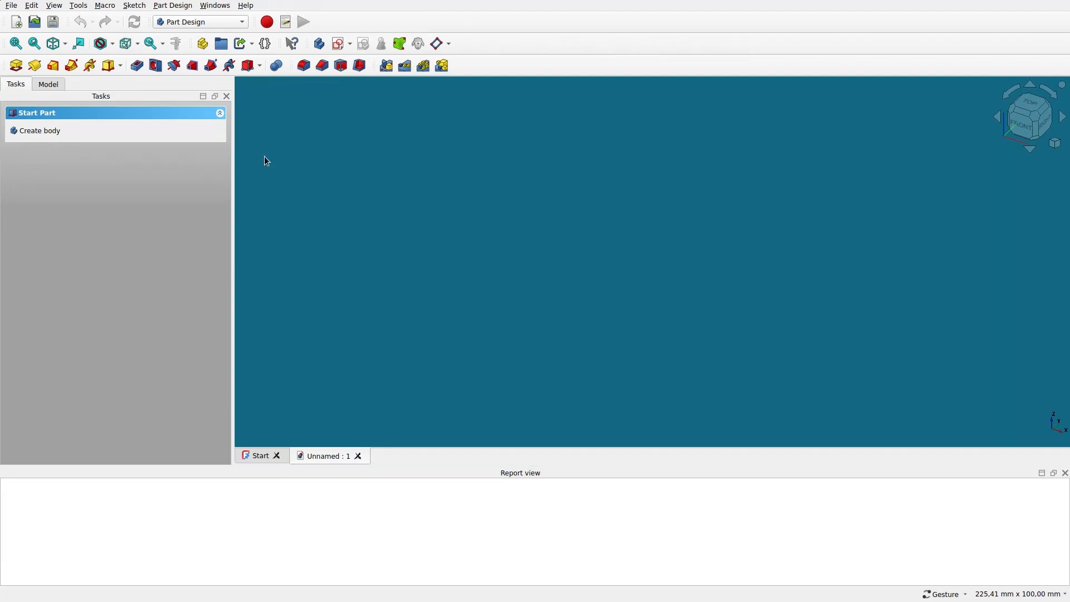
# Switch from the Part Design workbench to the Part workbench
pyautogui.click(243, 23)
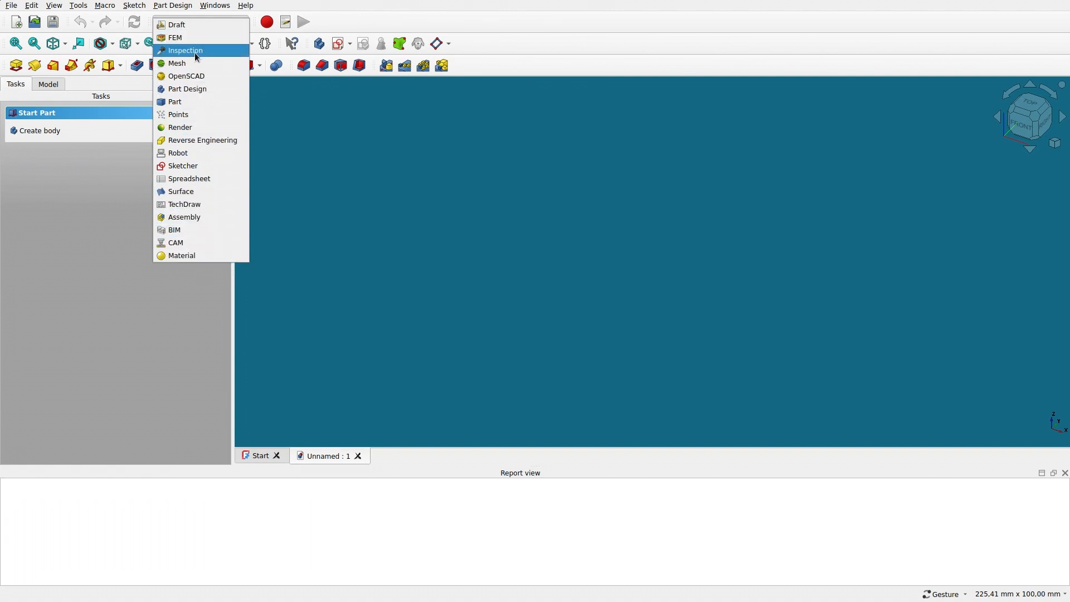
pyautogui.click(333, 166)
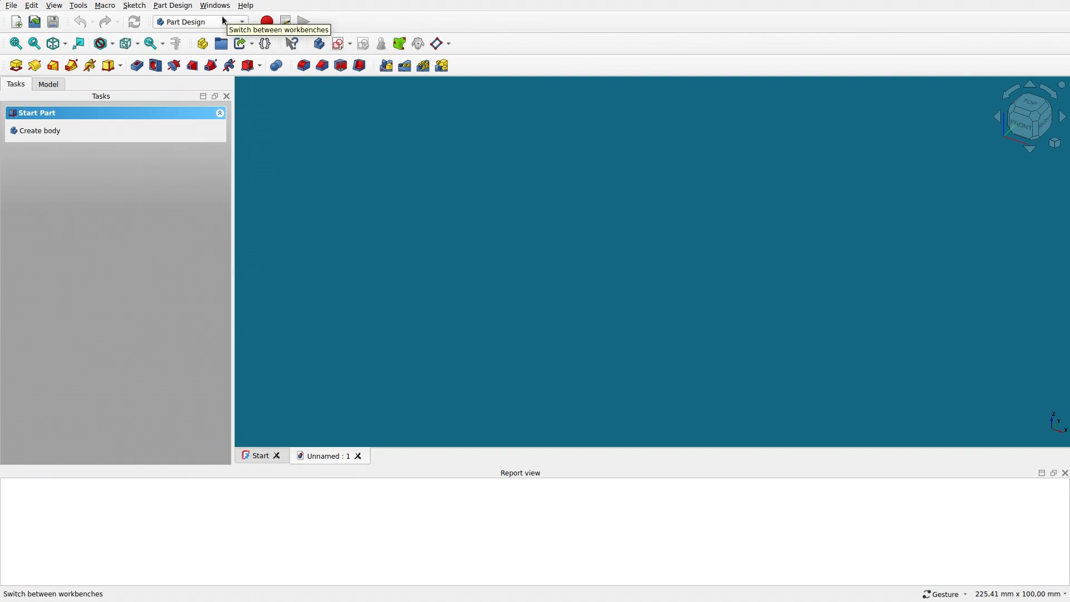
pyautogui.click(199, 23)
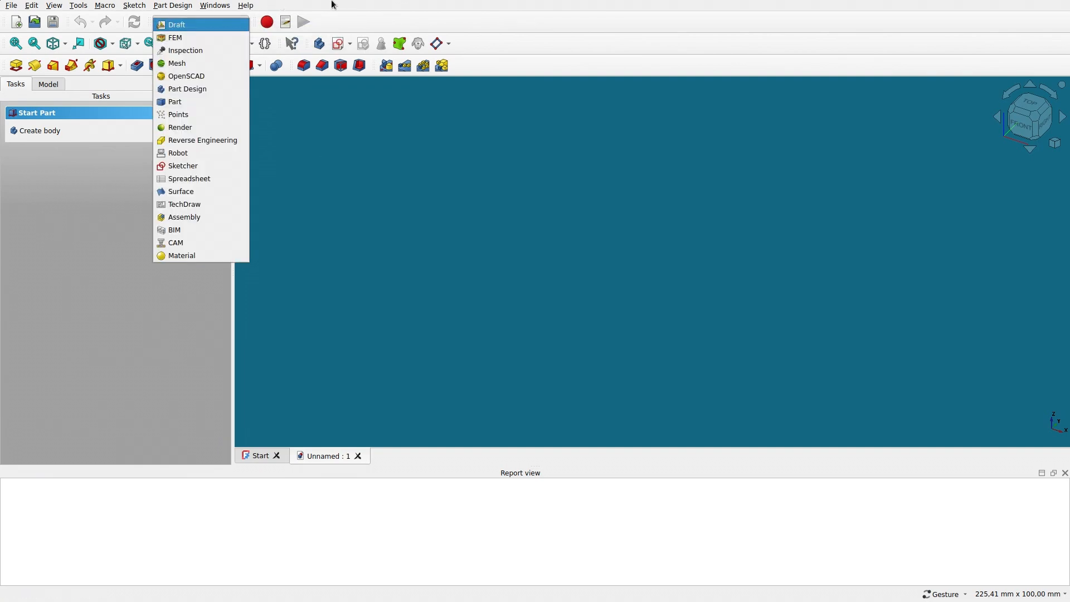
pyautogui.click(317, 9)
pyautogui.click(238, 24)
pyautogui.click(207, 103)
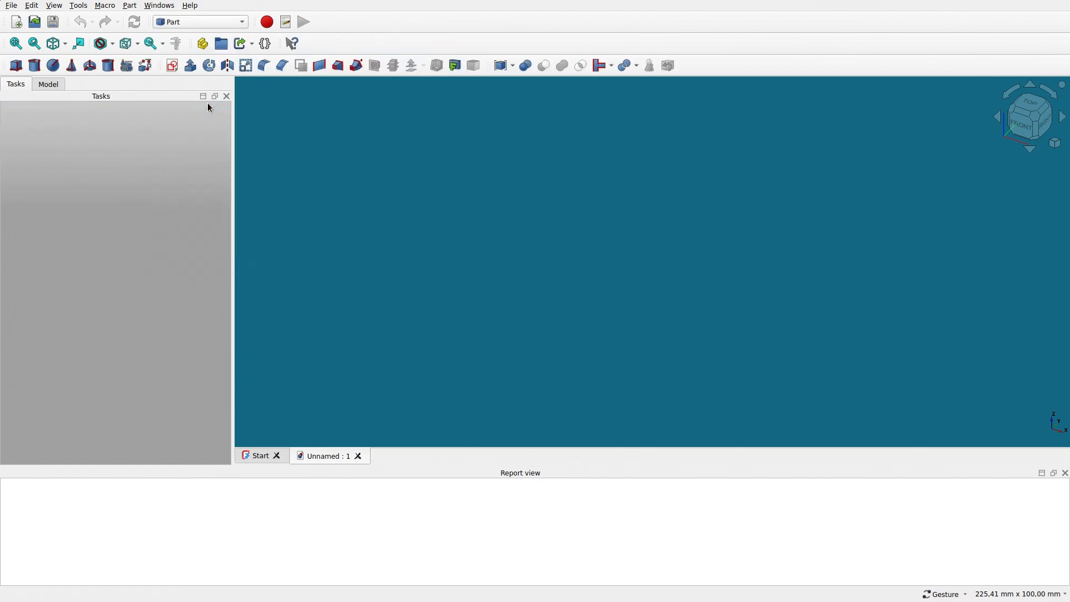
# Examine the Moss's egg outline and its construction rules in the Wikipedia article
pyautogui.click(227, 25)
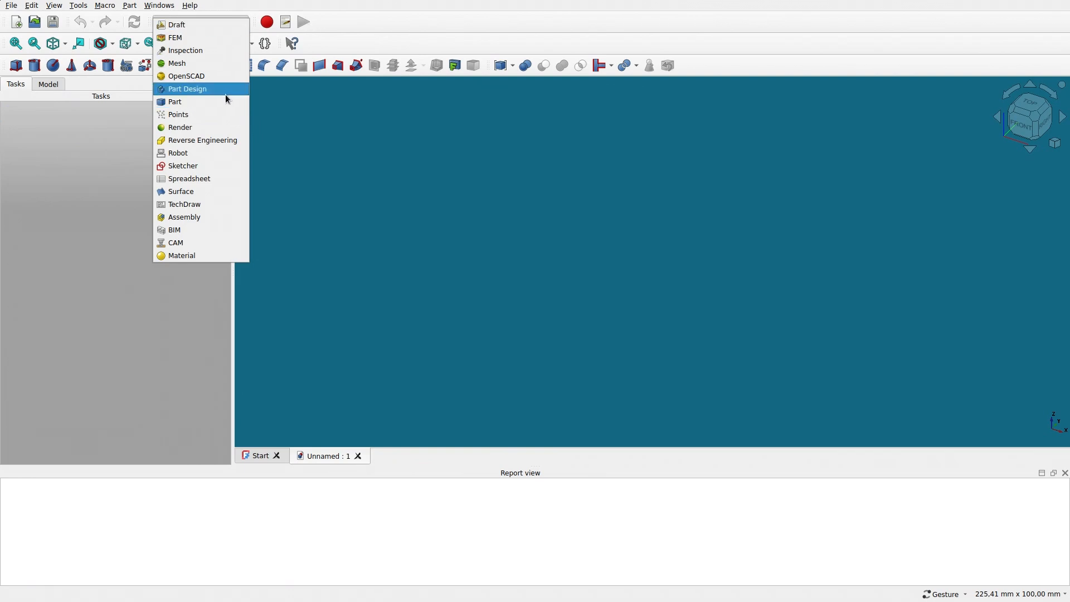
pyautogui.click(373, 20)
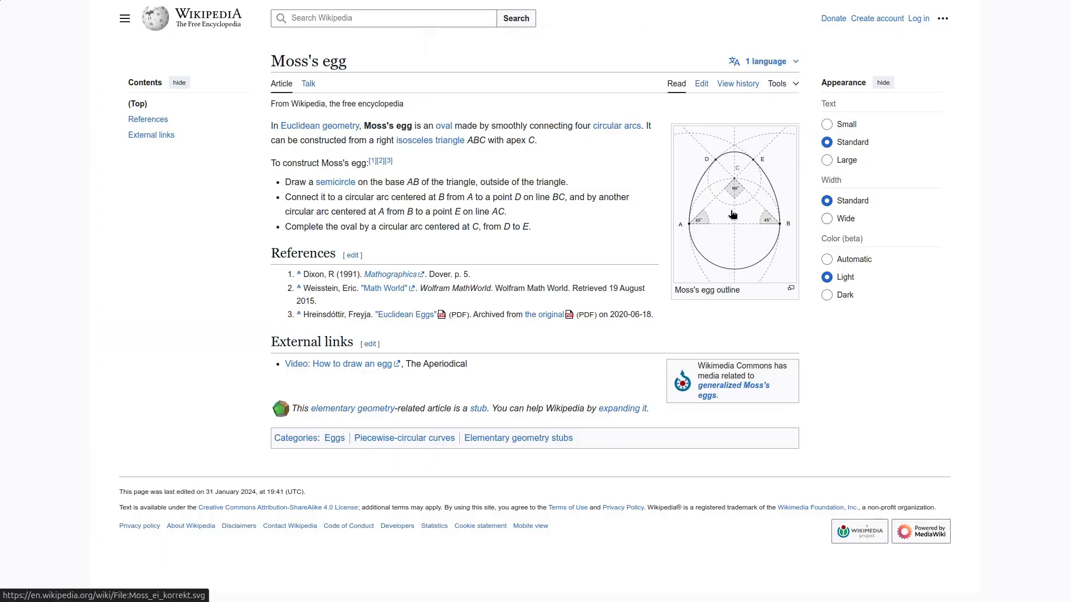
pyautogui.click(751, 215)
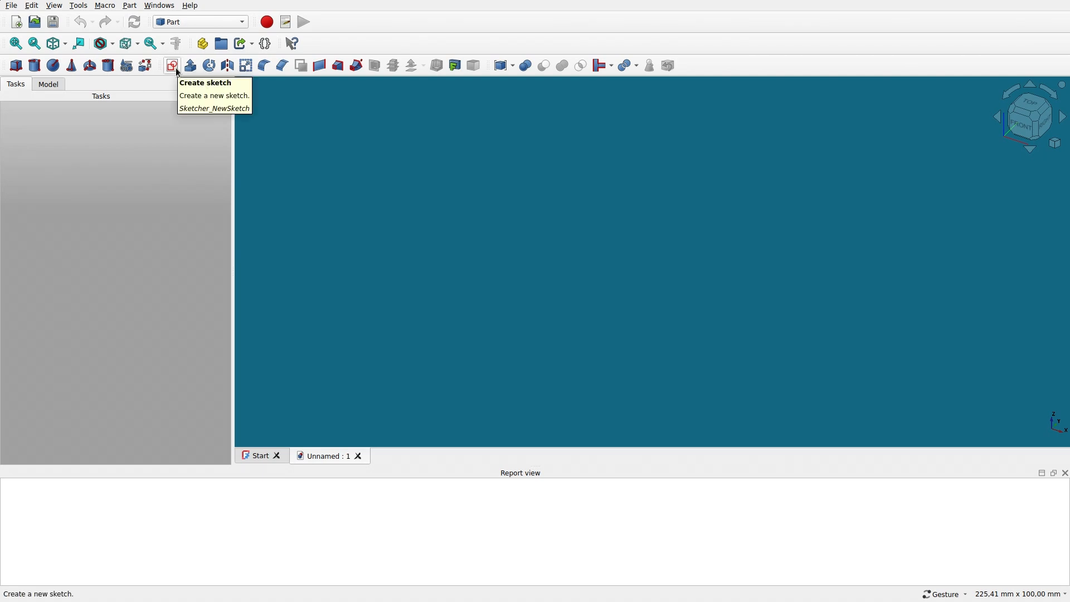
# Create a new sketch on the XZ-Plane with a 0 mm offset
pyautogui.click(176, 70)
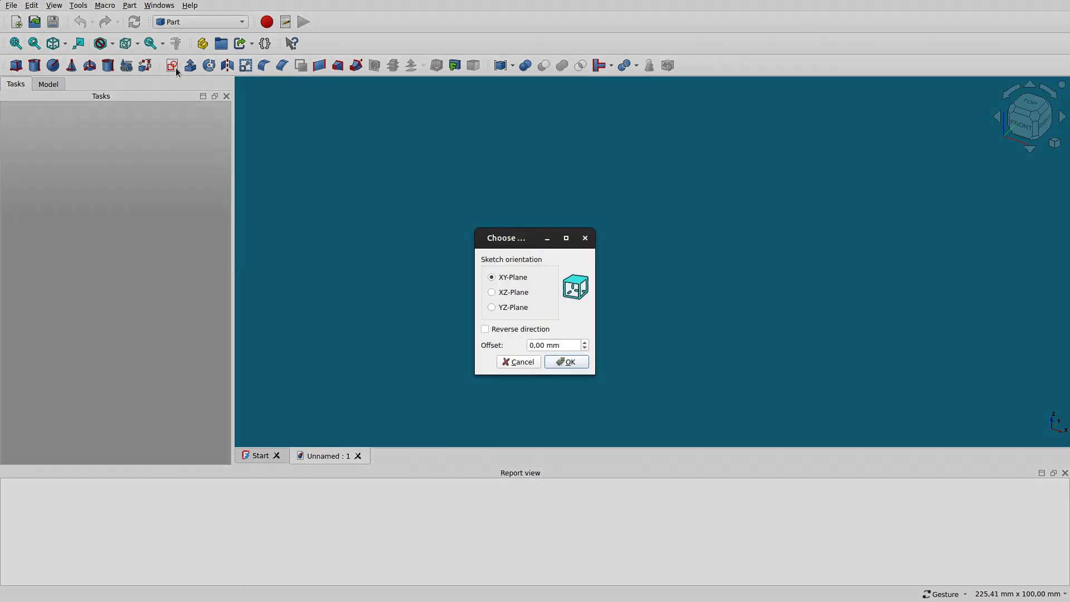
pyautogui.click(492, 293)
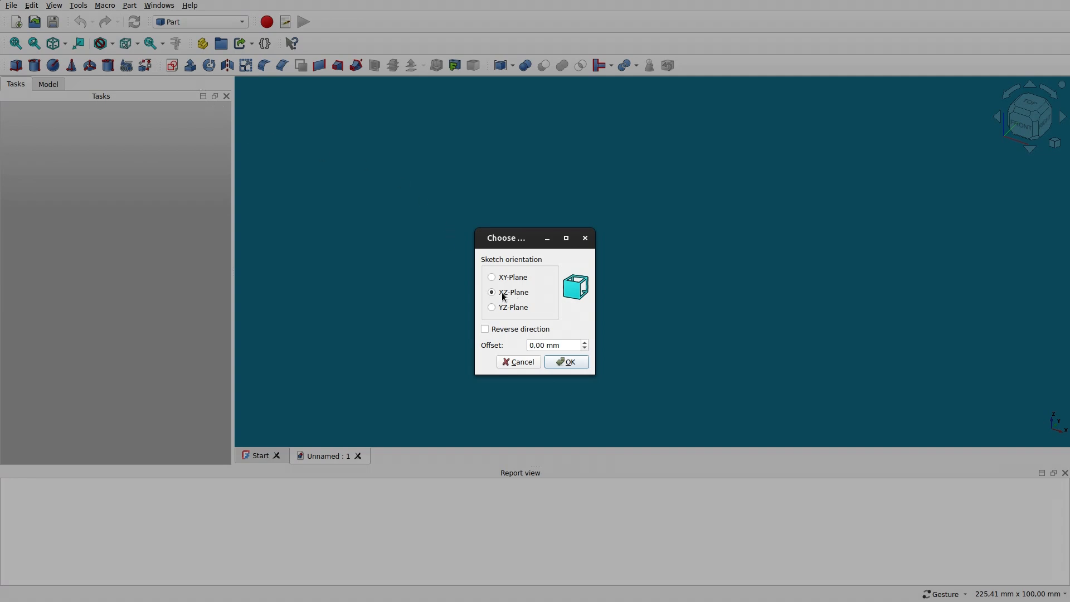
pyautogui.click(567, 361)
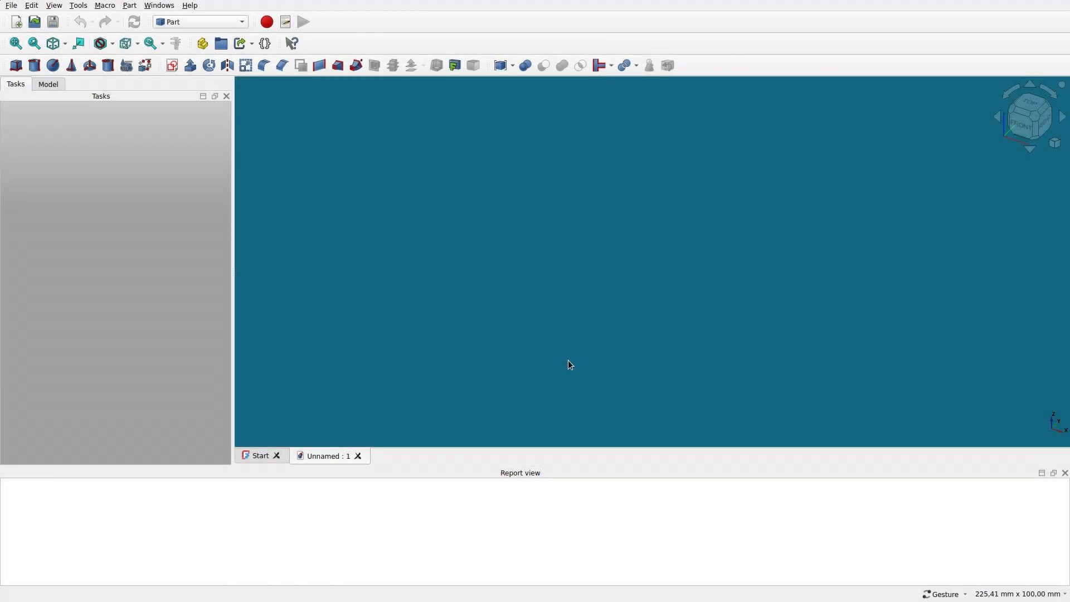
# Display the grid in the new sketch
pyautogui.scroll(-8, 655, 270)
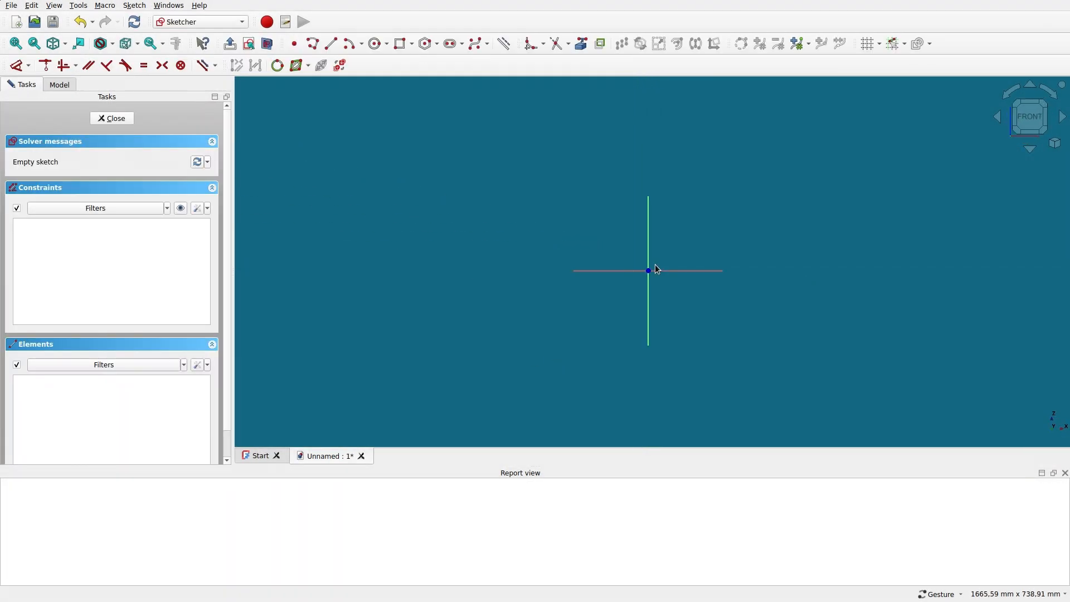
pyautogui.scroll(2, 664, 259)
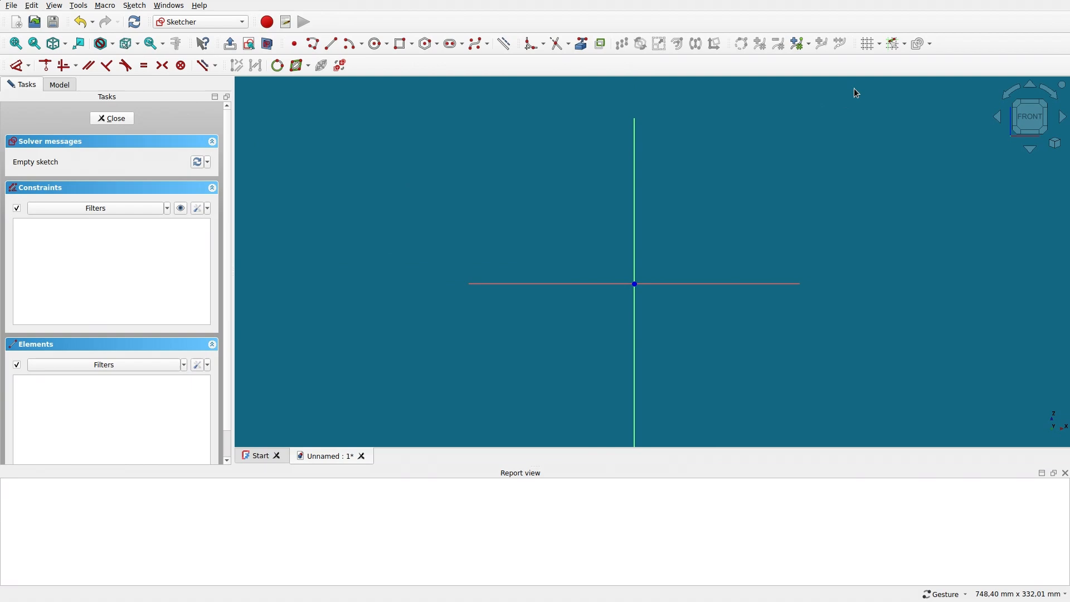
pyautogui.click(872, 43)
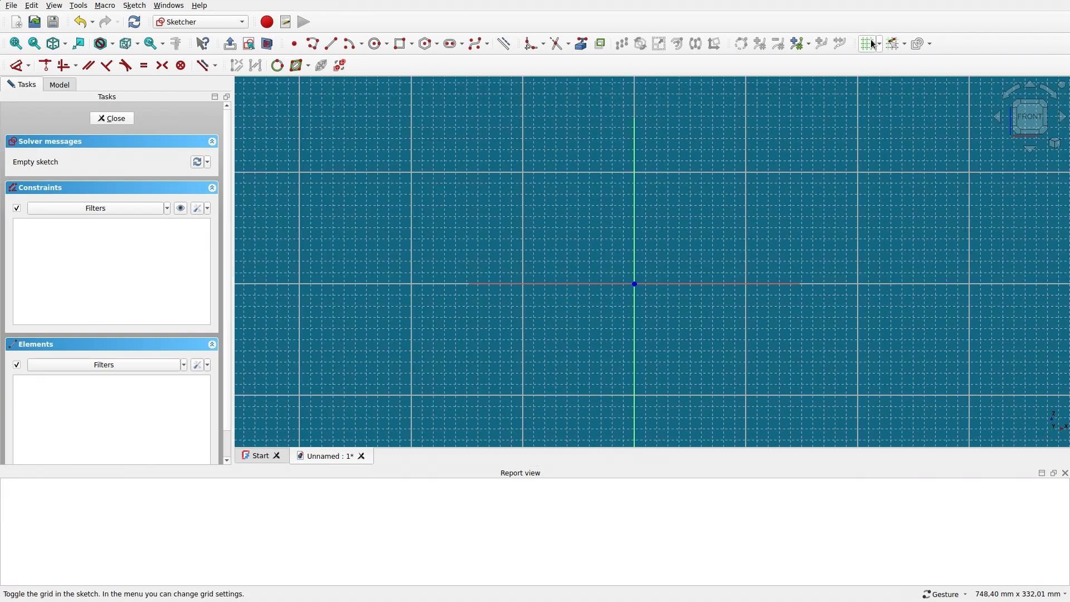
pyautogui.click(871, 44)
pyautogui.click(871, 43)
pyautogui.moveTo(758, 204); pyautogui.dragTo(638, 207, button='right')
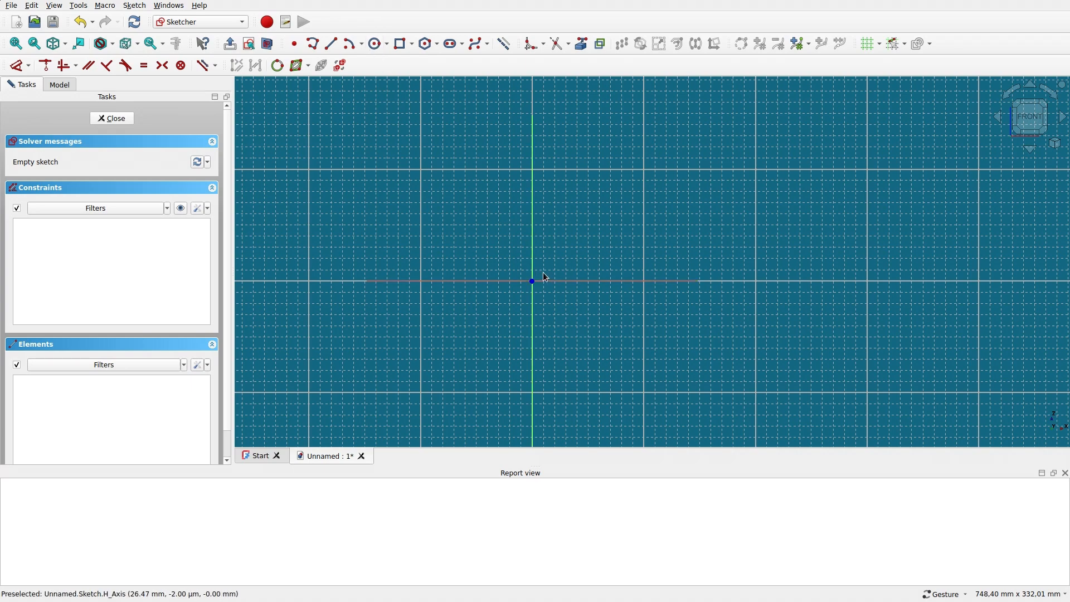
# Sketch a closed construction triangle above the origin with a horizontal base about 105 mm long and its apex on the vertical axis
pyautogui.click(378, 44)
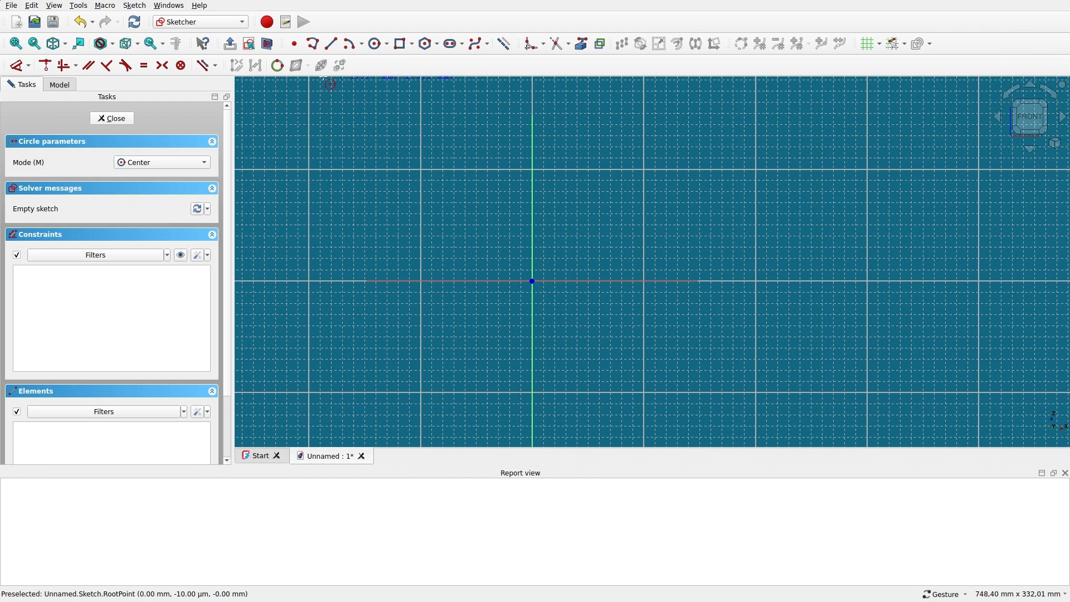
pyautogui.click(472, 256)
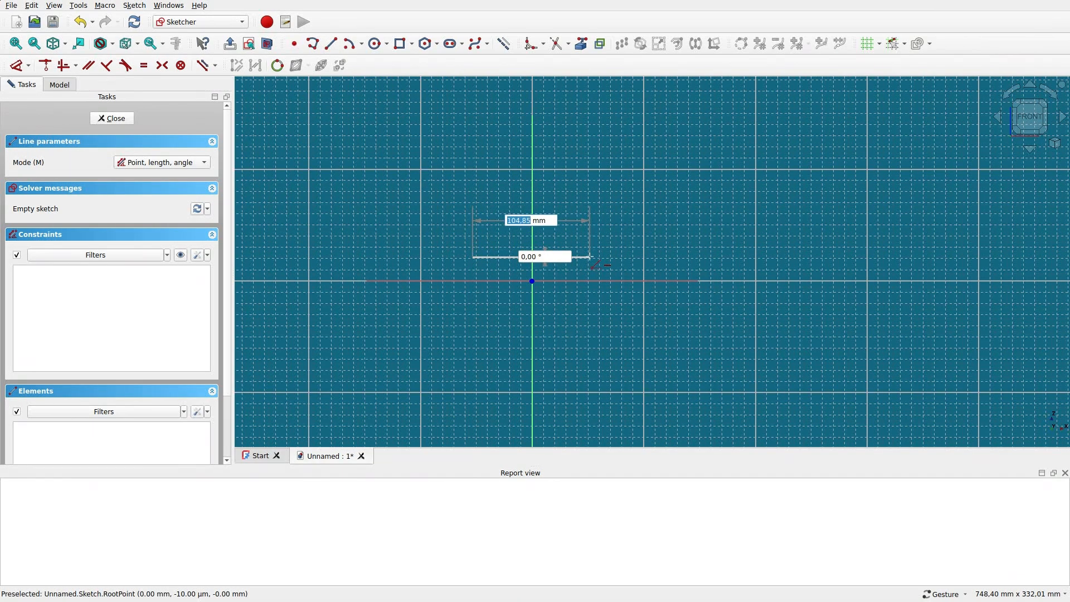
pyautogui.click(589, 257)
pyautogui.click(590, 257)
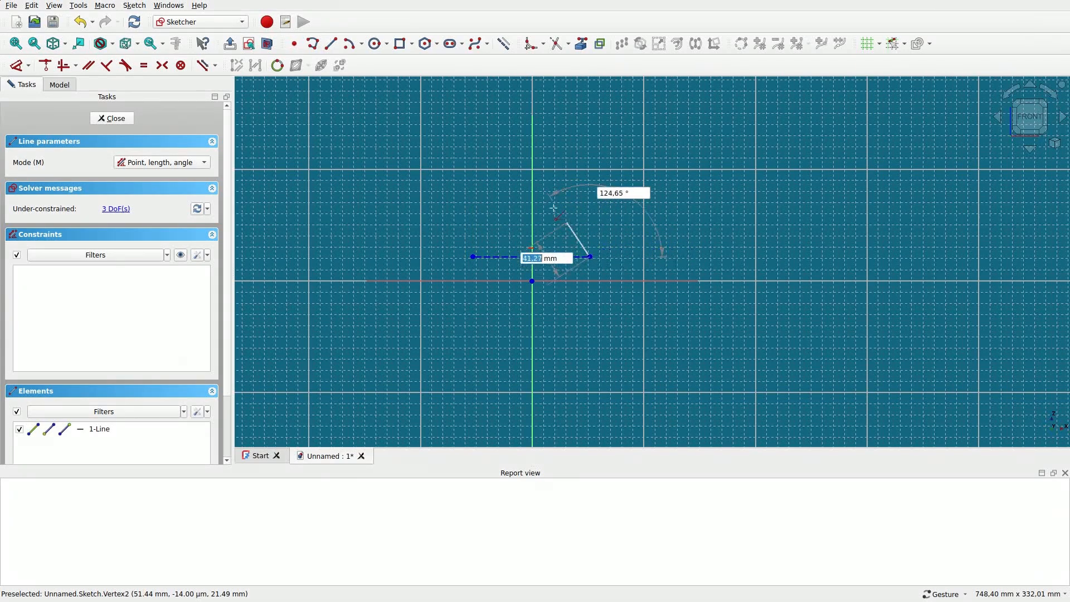
pyautogui.click(532, 186)
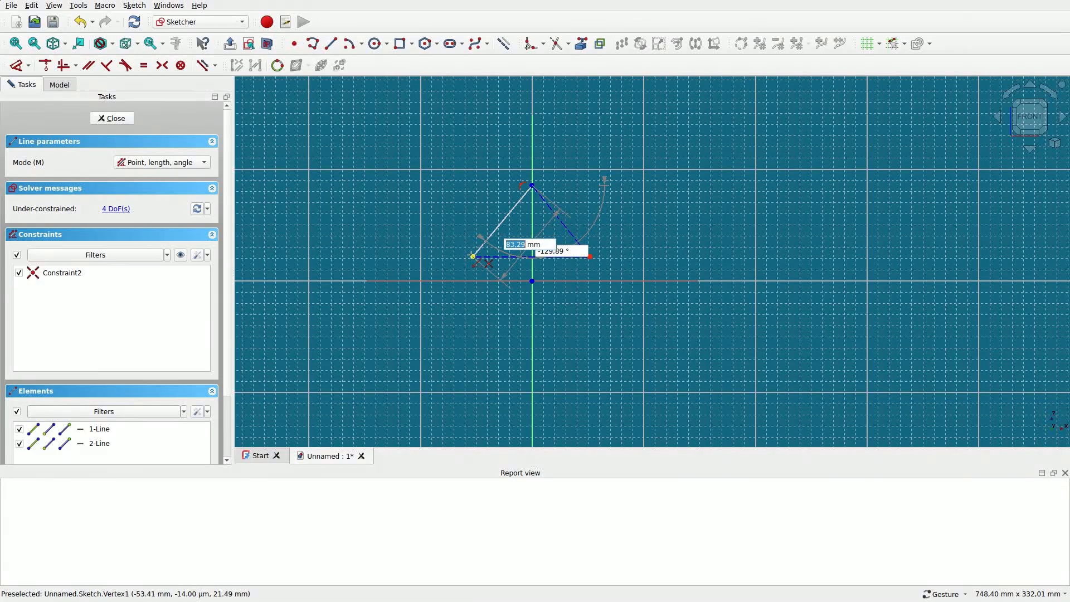
pyautogui.click(472, 256)
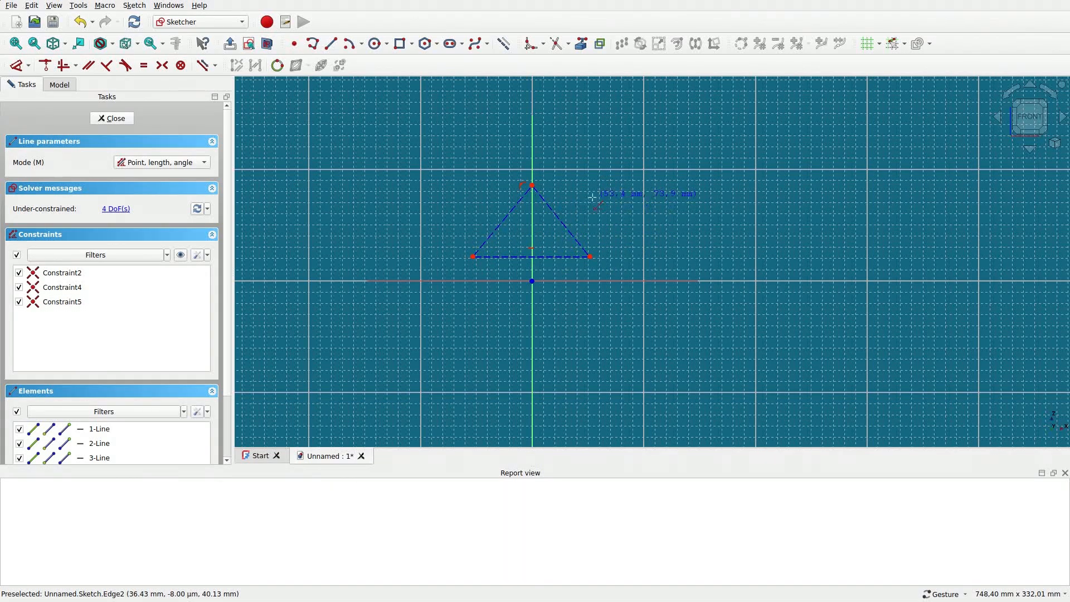
pyautogui.press('Escape')
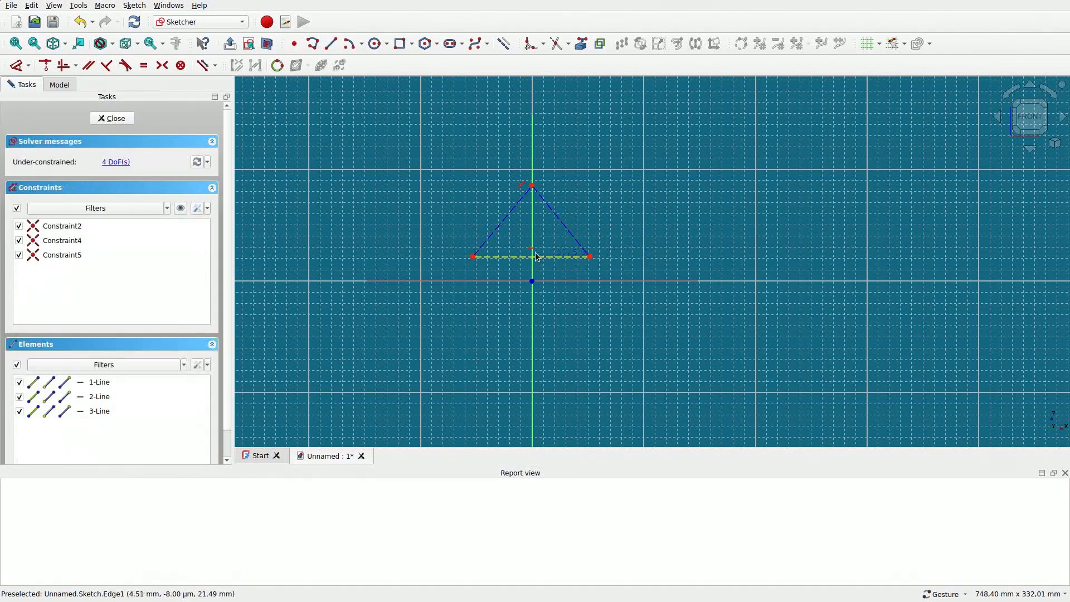
# Shift the triangle's base to test its freedom and constrain the two sloping sides to equal length
pyautogui.moveTo(559, 257); pyautogui.dragTo(583, 254)
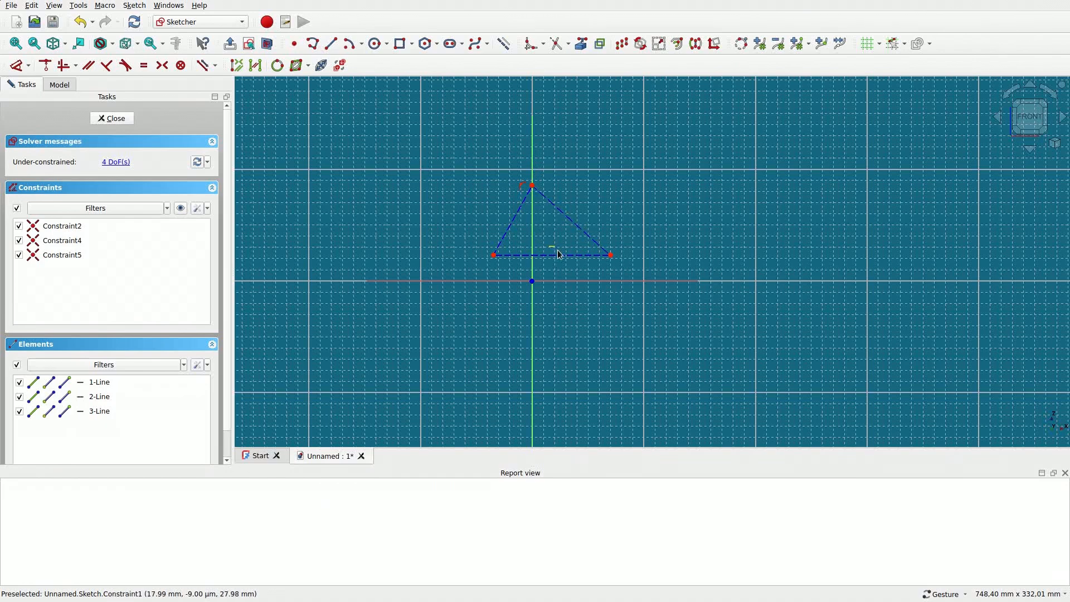
pyautogui.moveTo(561, 256); pyautogui.dragTo(547, 265)
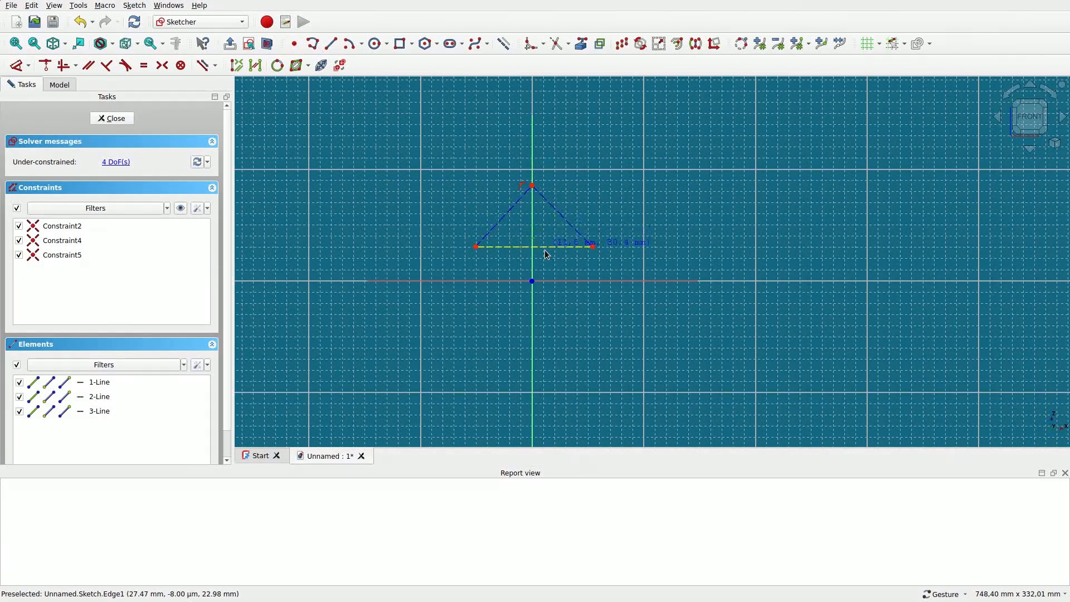
pyautogui.click(500, 234)
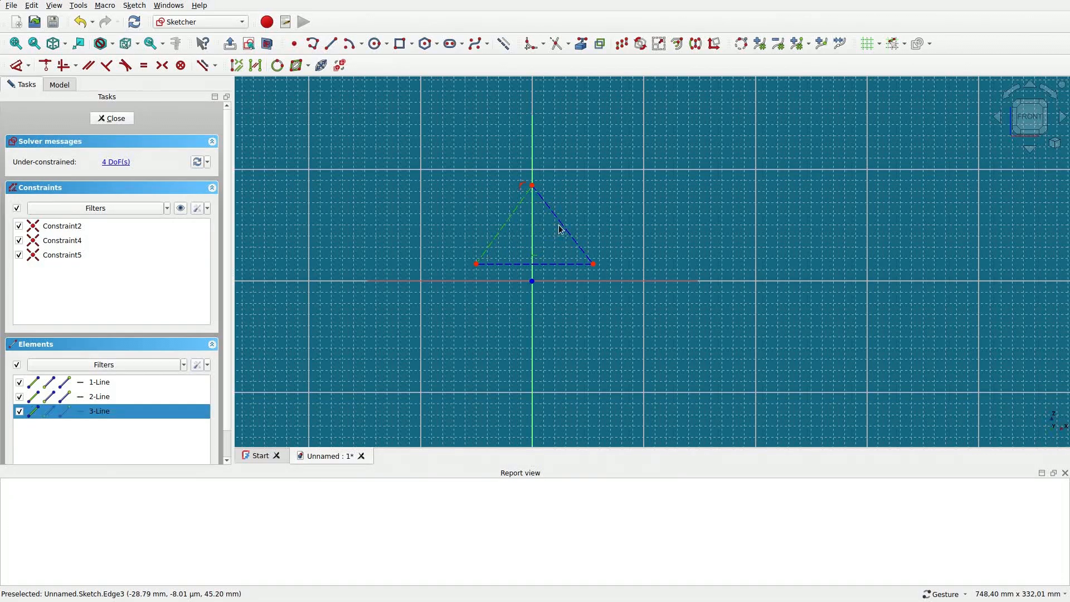
pyautogui.click(563, 224)
pyautogui.click(581, 219)
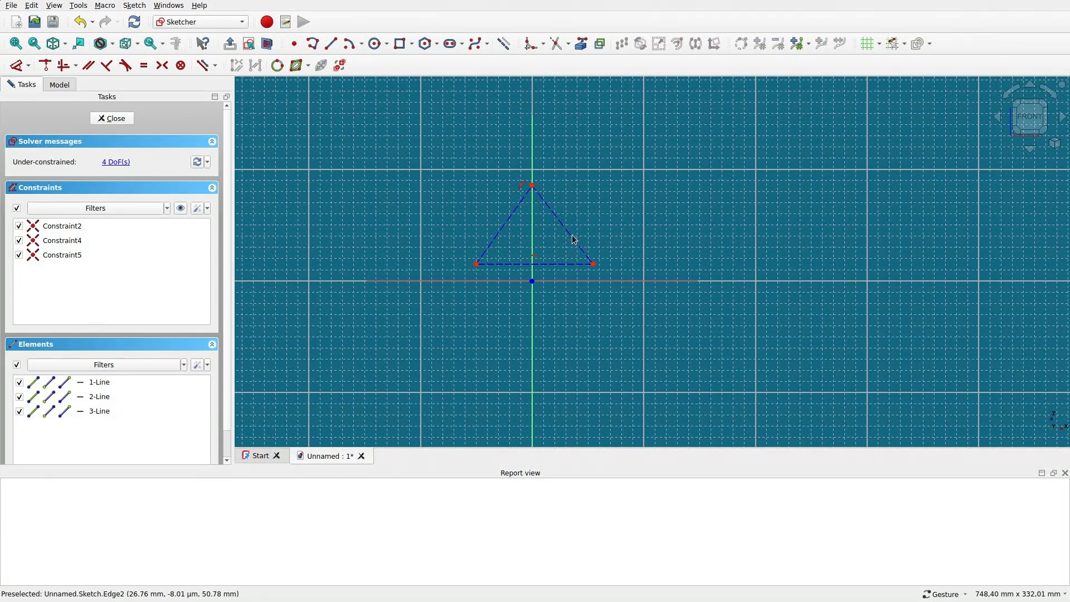
pyautogui.click(564, 225)
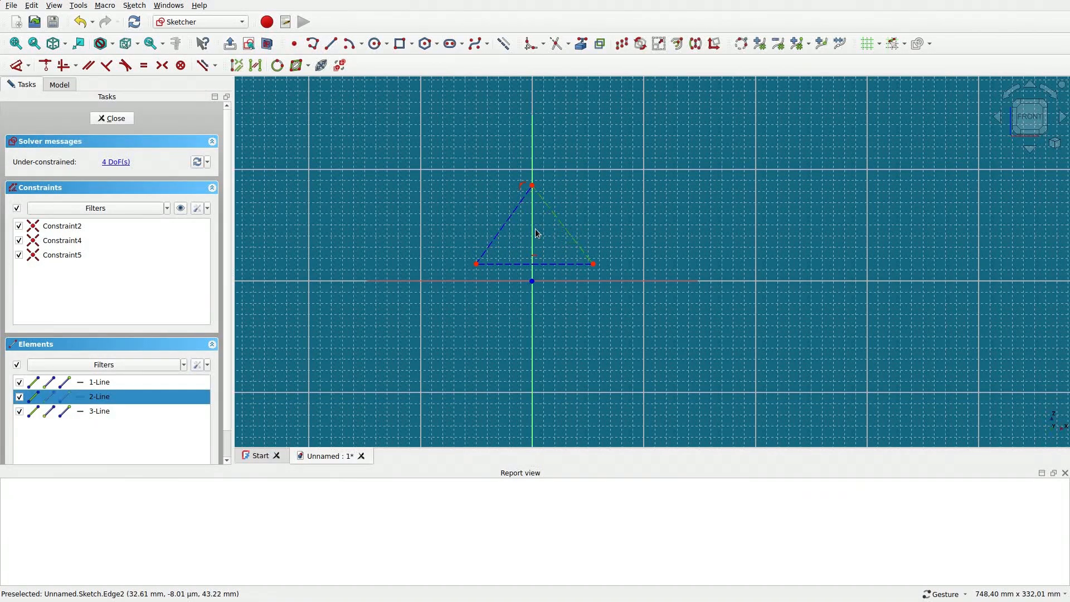
pyautogui.click(507, 222)
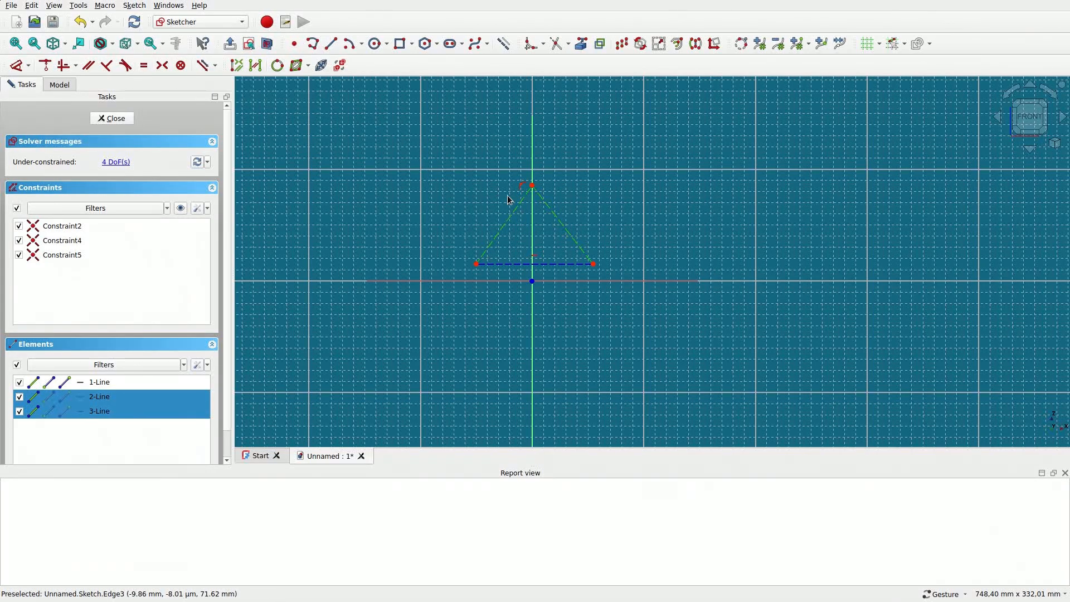
pyautogui.press('e')
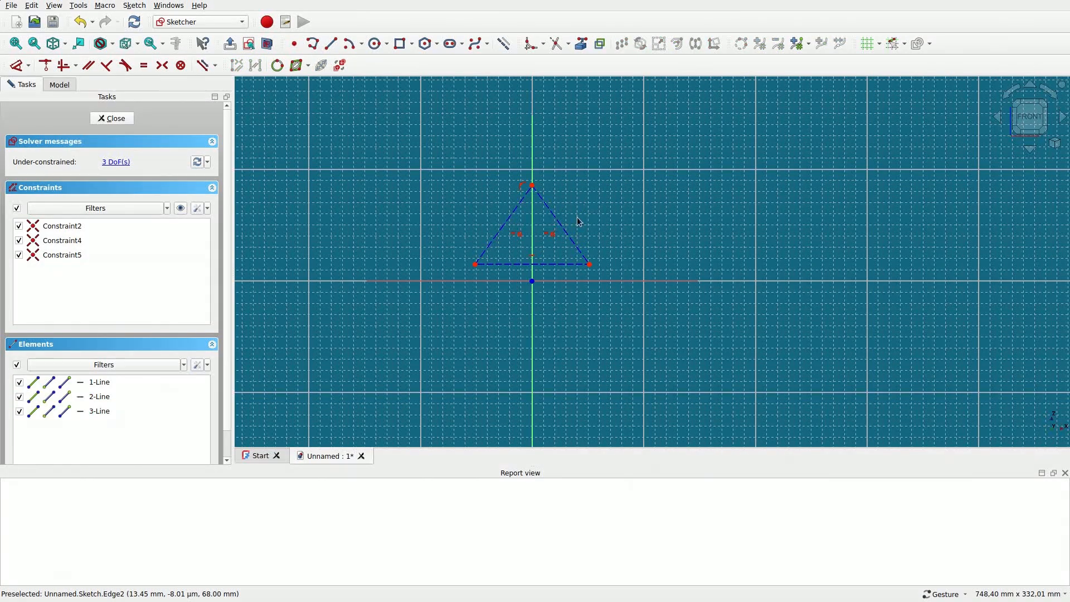
pyautogui.moveTo(589, 265); pyautogui.dragTo(583, 241)
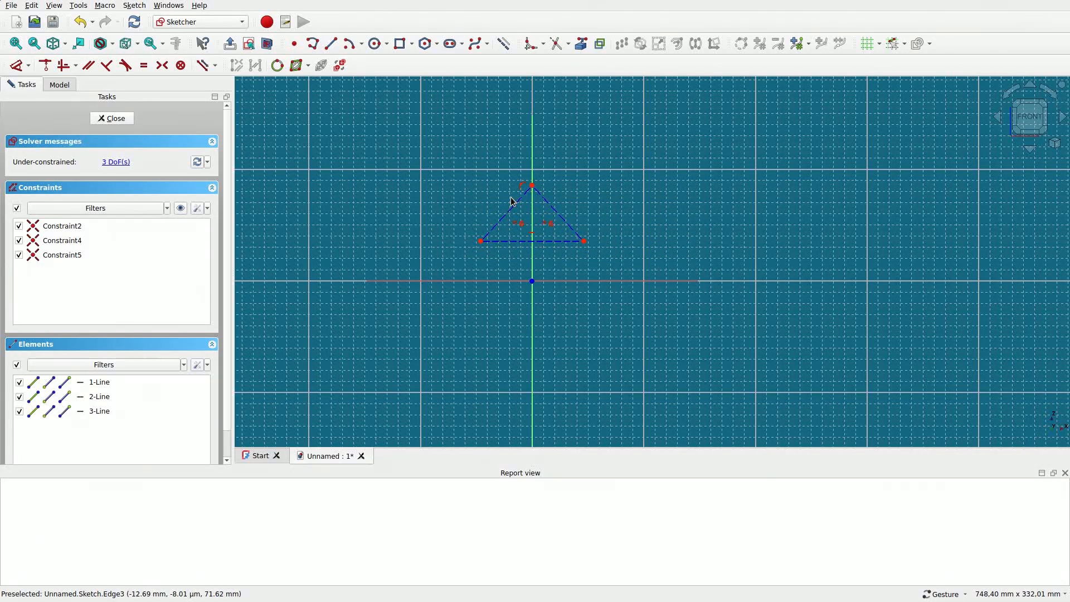
# Try an angle constraint between the triangle's two sloping sides and undo the added constraints
pyautogui.click(551, 211)
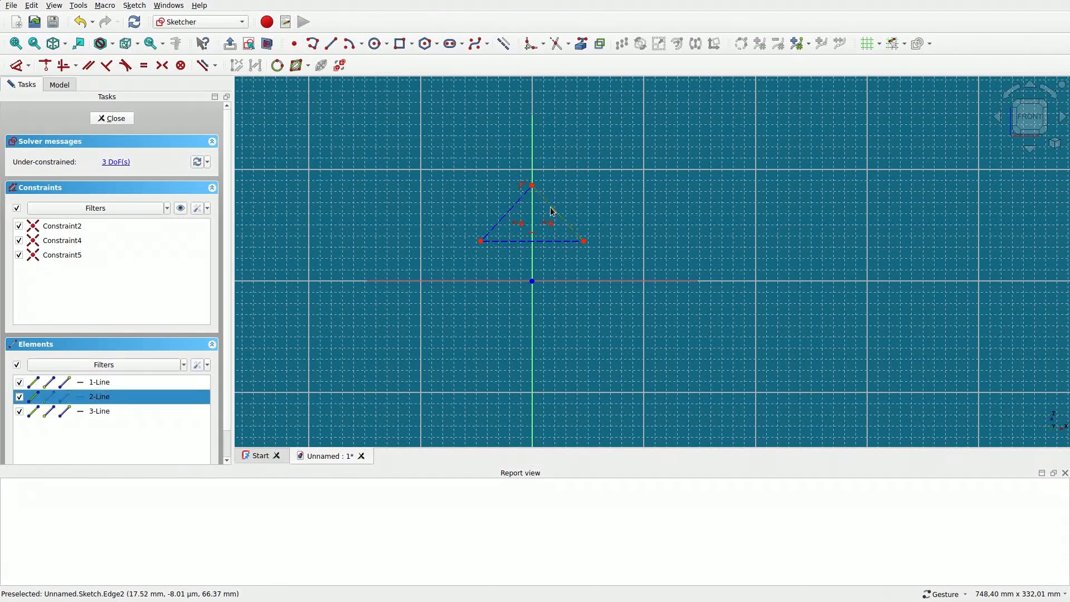
pyautogui.click(513, 212)
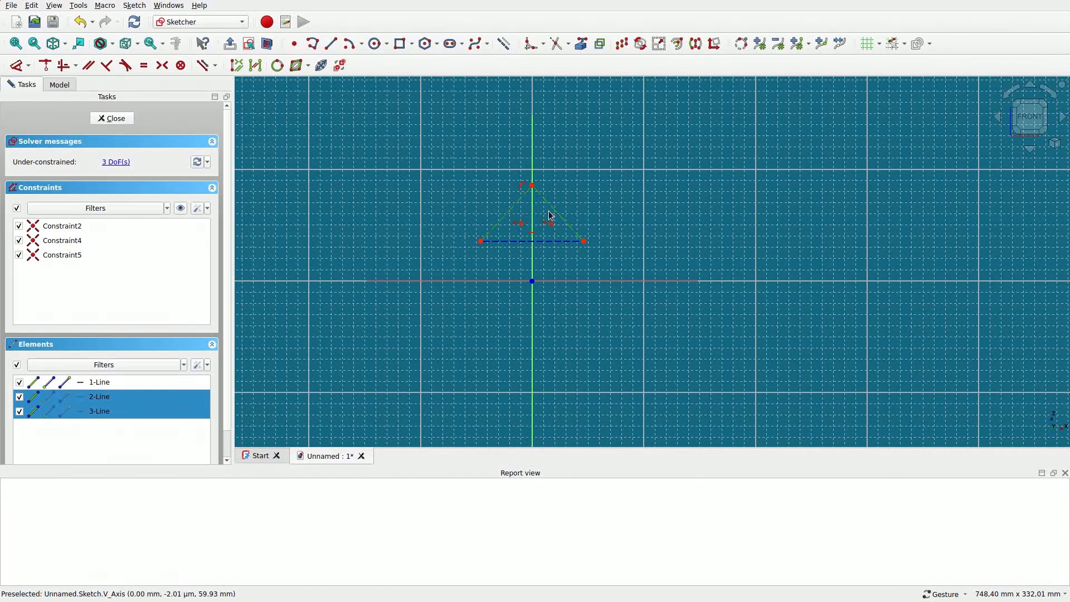
pyautogui.press('k')
pyautogui.press('a')
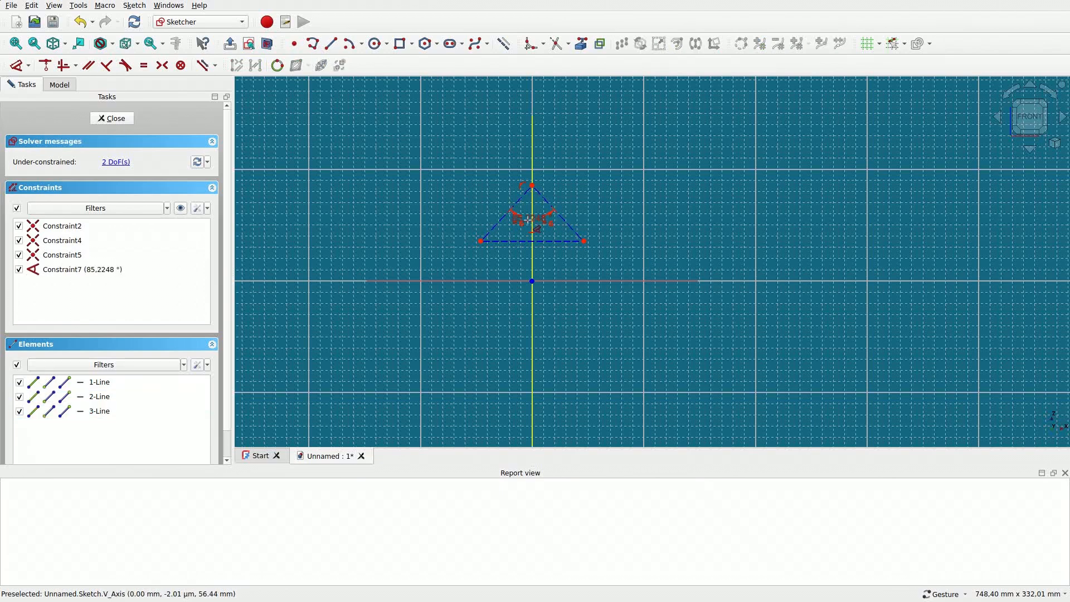
pyautogui.moveTo(521, 204); pyautogui.dragTo(533, 225)
pyautogui.click(531, 207)
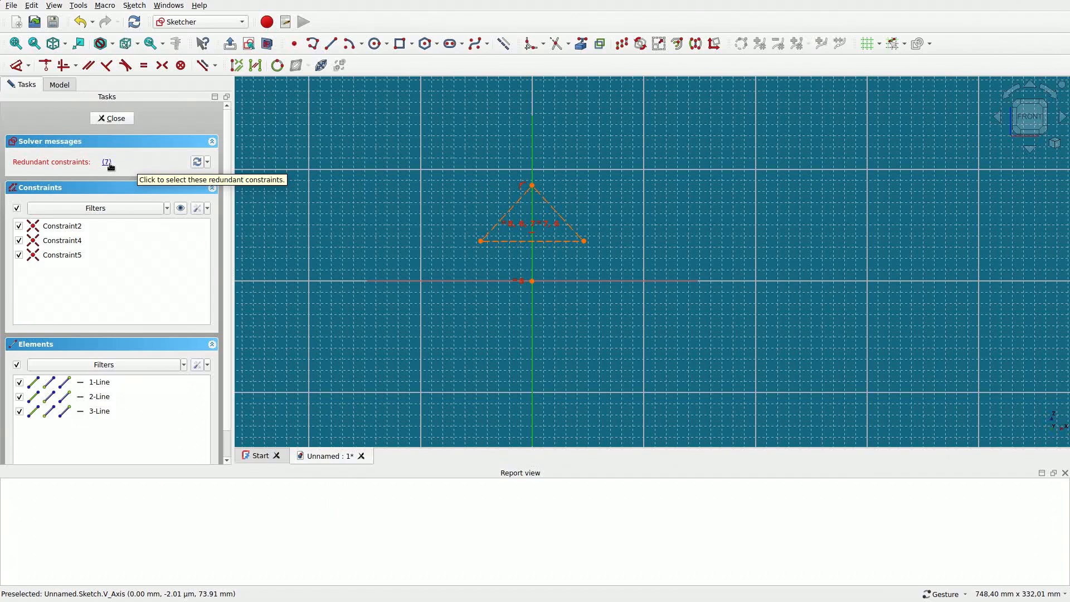
pyautogui.hotkey('ctrl', 'z')
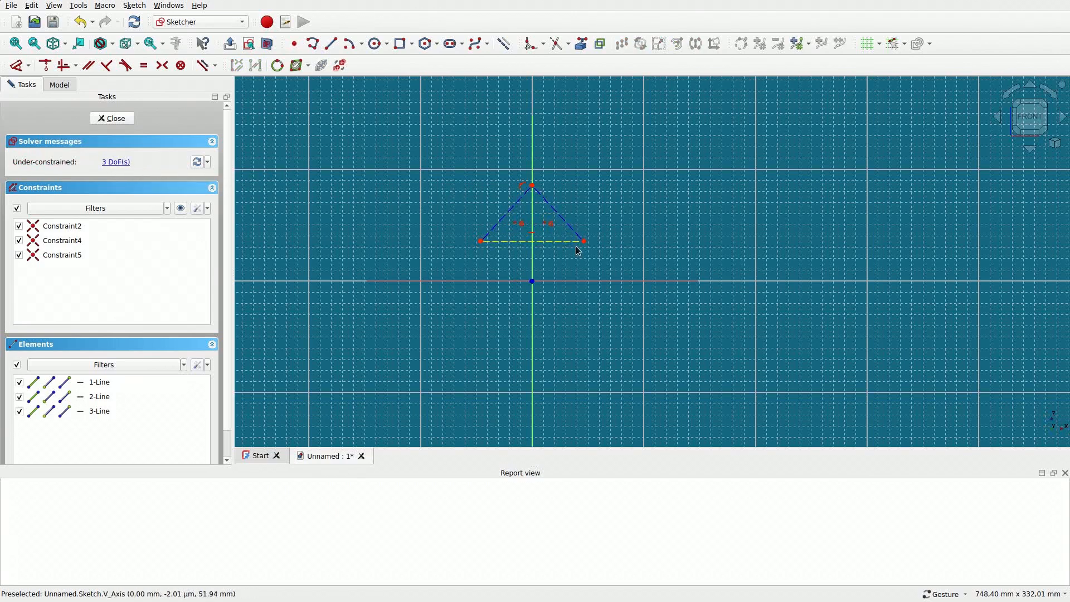
# Constrain the angle between the triangle's two sloping sides to 90° and reposition the triangle by its base corner
pyautogui.moveTo(584, 241); pyautogui.dragTo(596, 265)
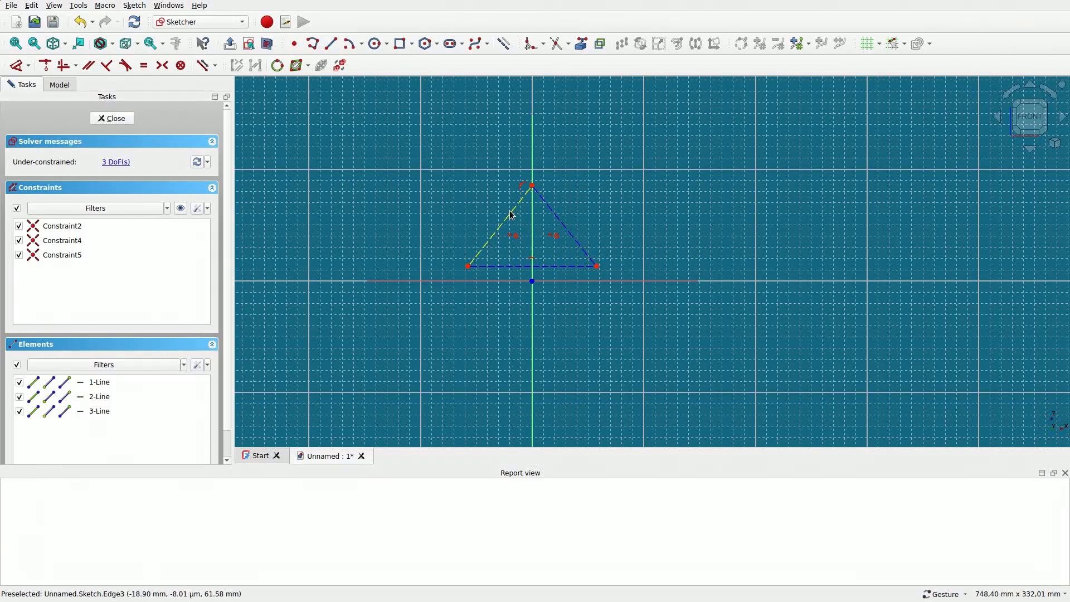
pyautogui.click(511, 215)
pyautogui.click(554, 216)
pyautogui.press('k')
pyautogui.press('a')
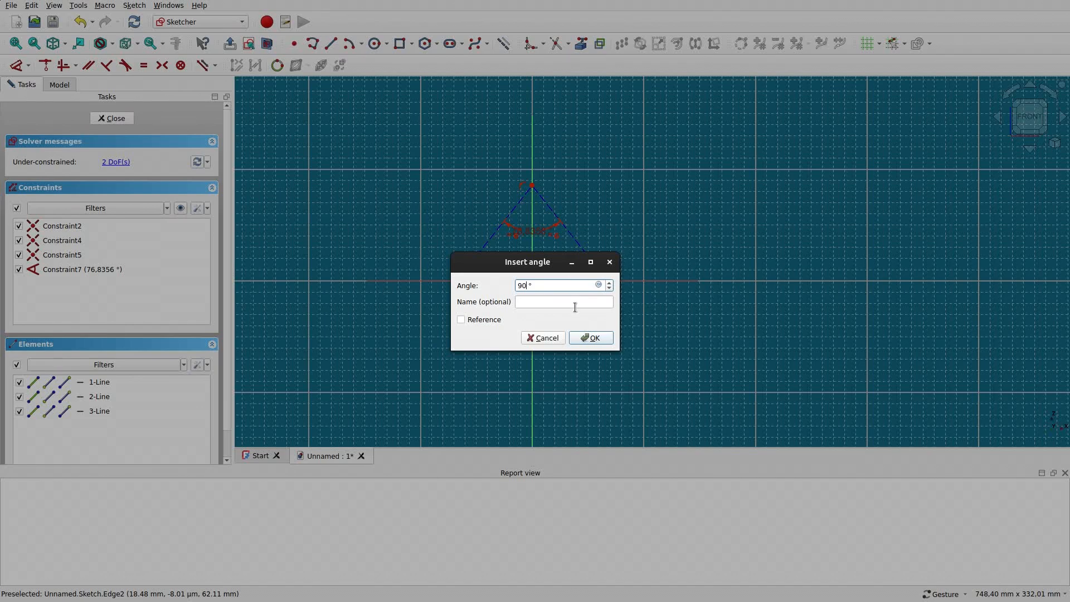
pyautogui.click(587, 336)
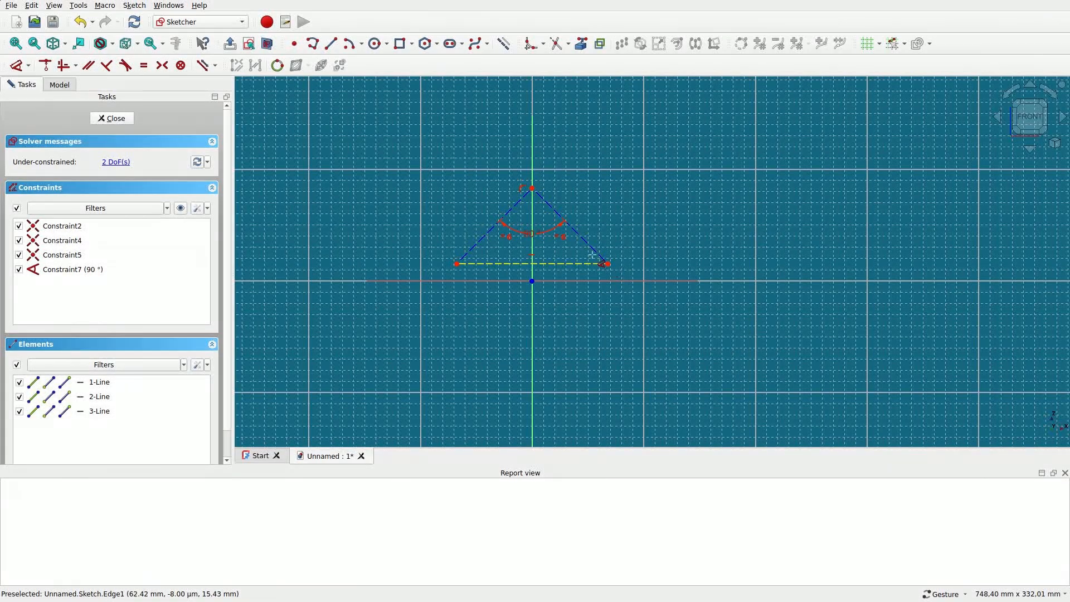
pyautogui.moveTo(609, 268); pyautogui.dragTo(610, 223)
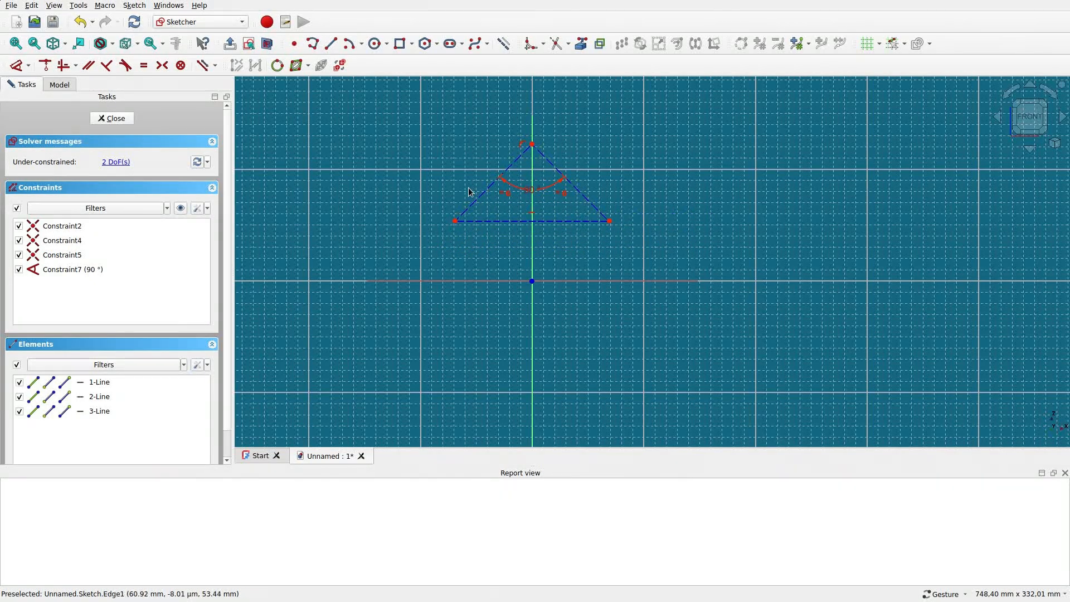
# Place a point on the triangle's base, constrain it onto the vertical axis and move it along the axis to test its freedom
pyautogui.click(294, 45)
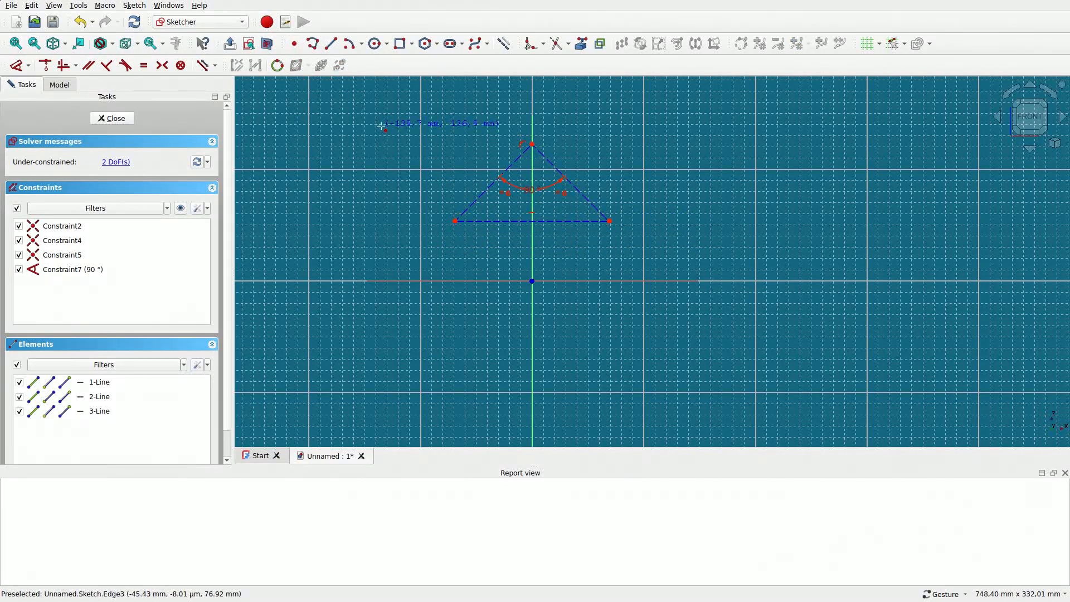
pyautogui.click(519, 222)
pyautogui.rightClick(521, 226)
pyautogui.click(519, 221)
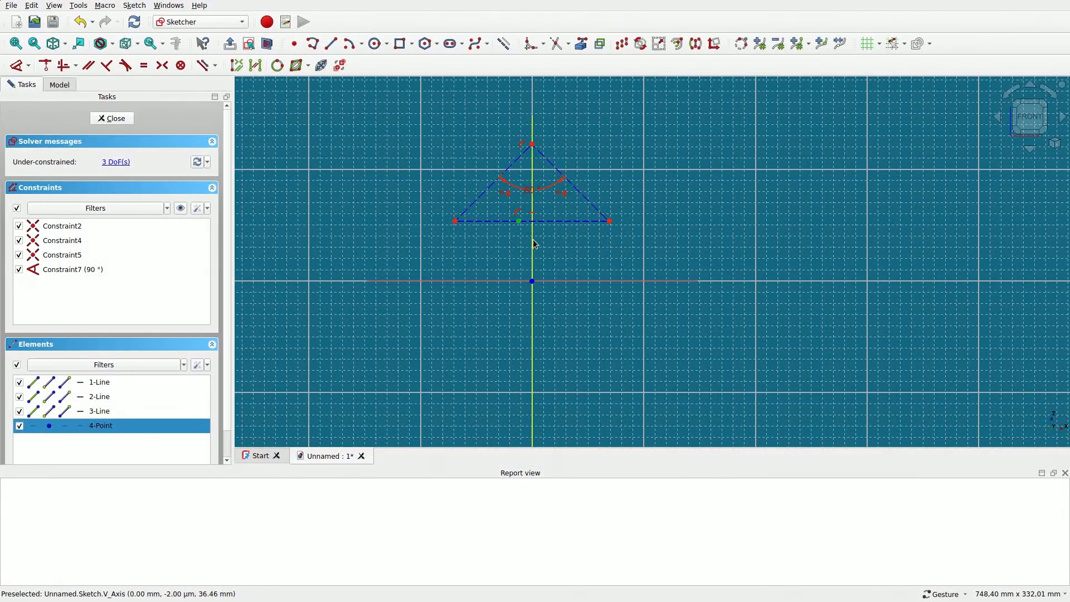
pyautogui.click(533, 239)
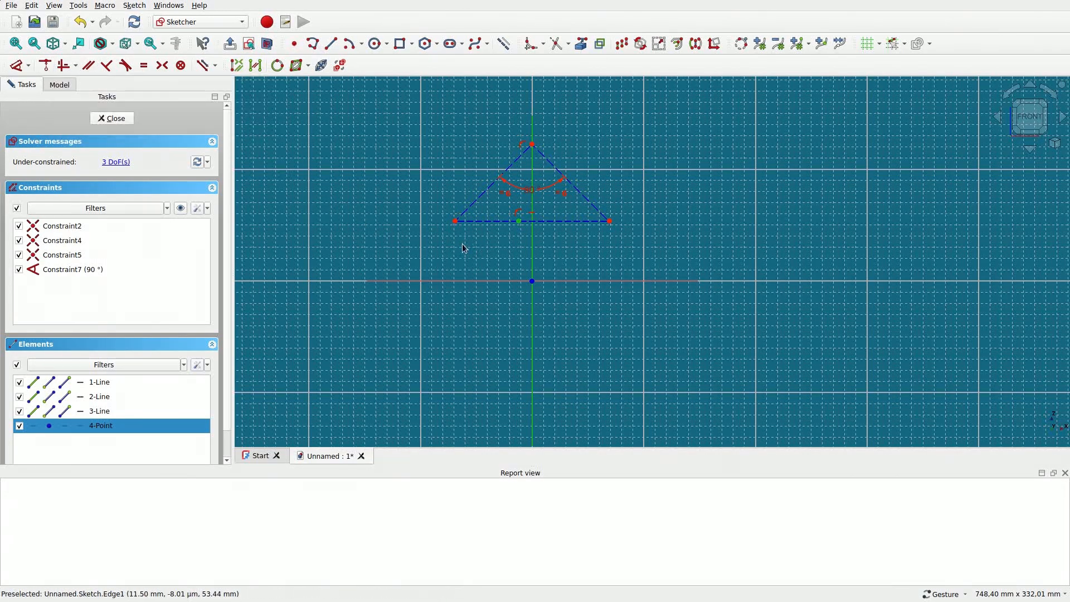
pyautogui.press('c')
pyautogui.moveTo(532, 221); pyautogui.dragTo(533, 196)
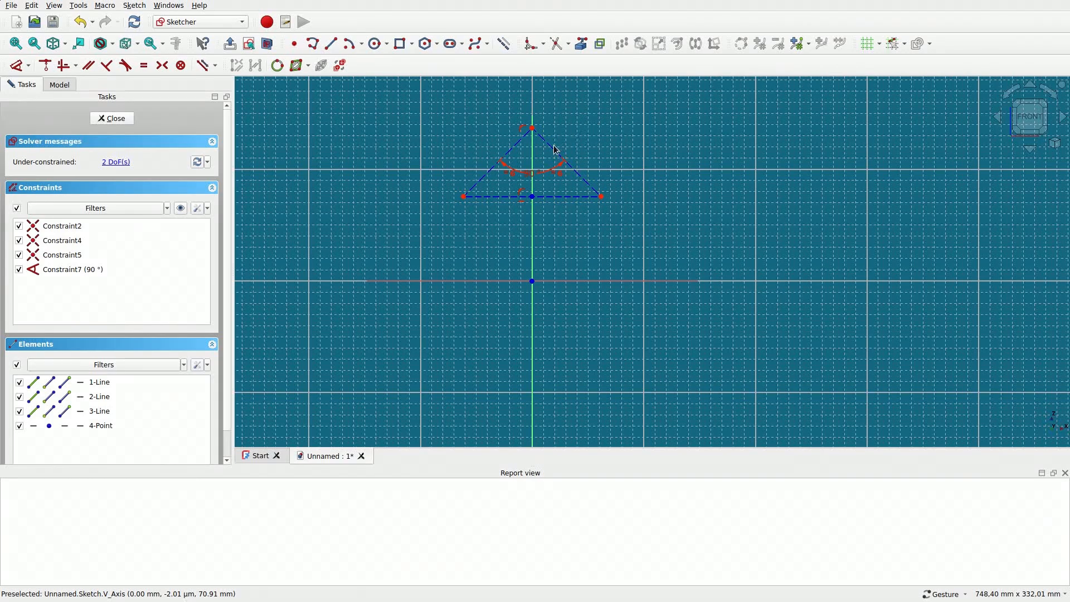
pyautogui.moveTo(532, 197); pyautogui.dragTo(532, 244)
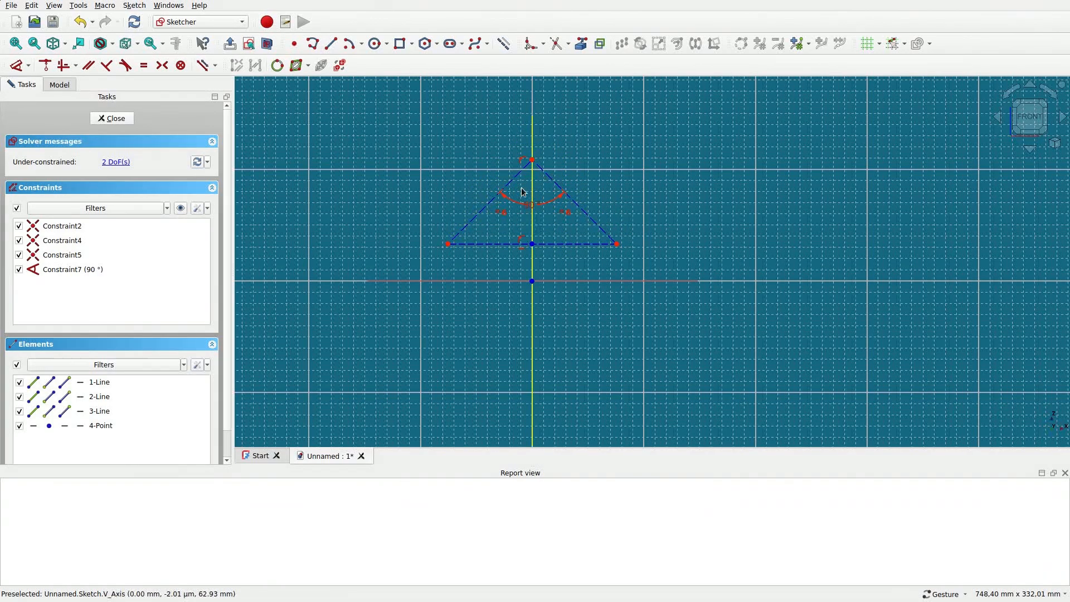
# Draw a construction line from the triangle's apex up to the left and constrain it parallel to the right sloping side
pyautogui.click(331, 44)
pyautogui.click(532, 159)
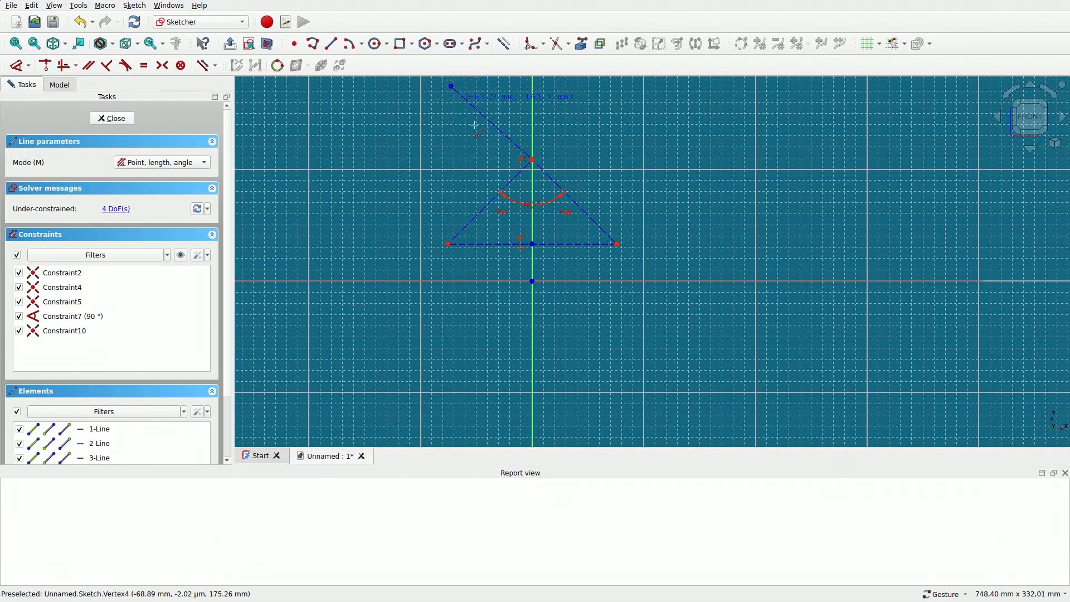
pyautogui.press('Escape')
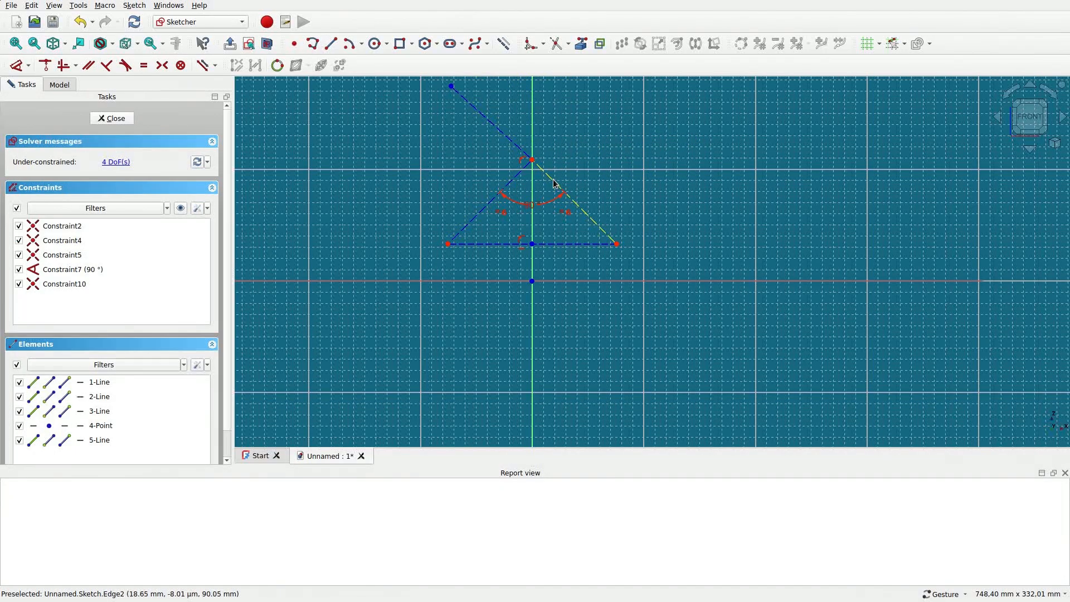
pyautogui.click(554, 181)
pyautogui.click(507, 142)
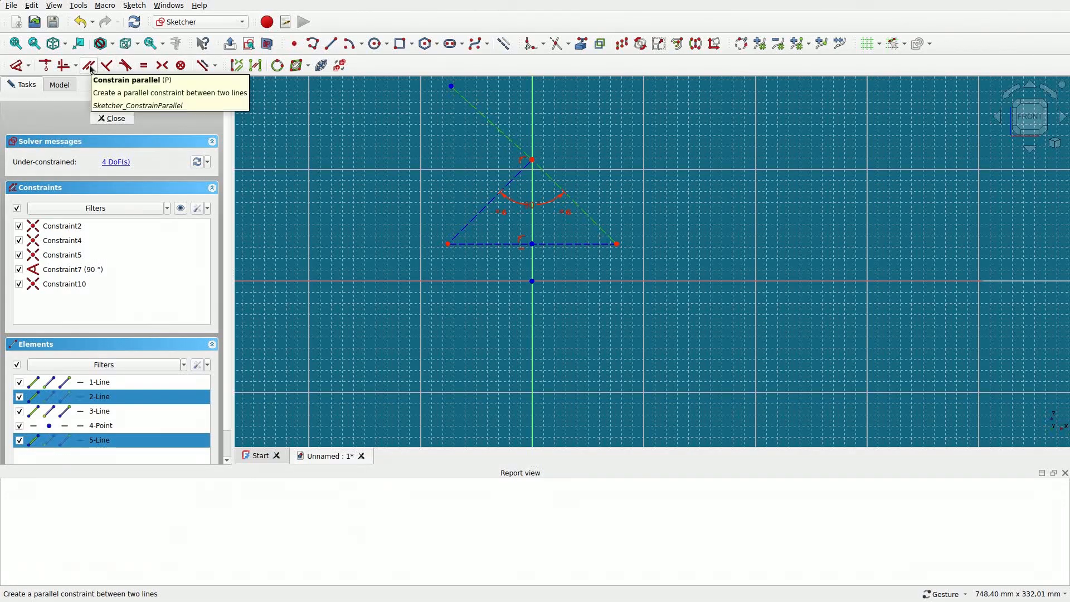
pyautogui.click(89, 66)
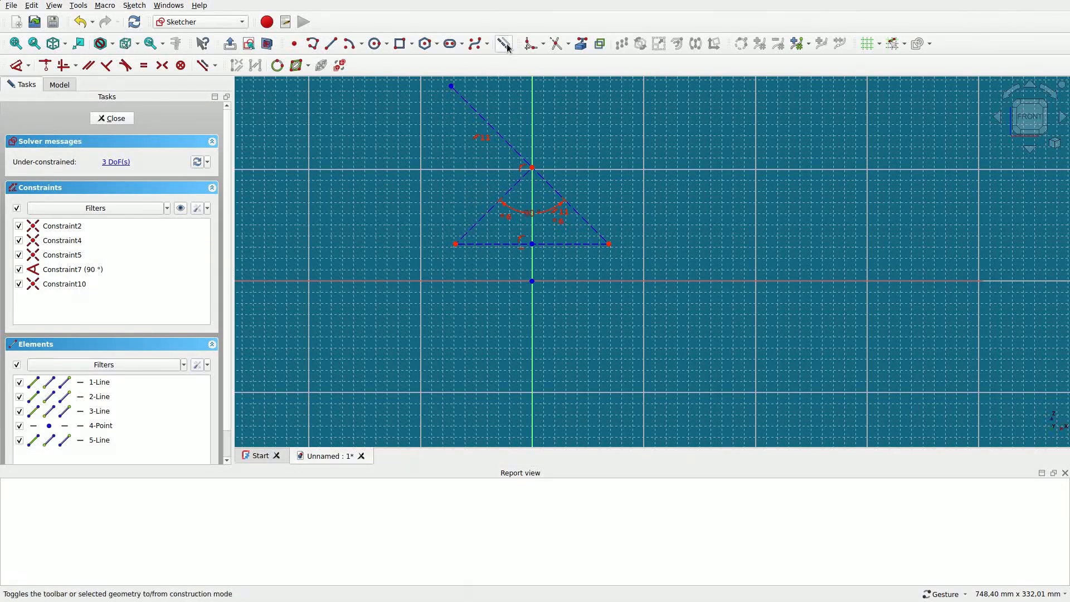
# Try a circle centred on the base's midpoint and undo it
pyautogui.click(374, 45)
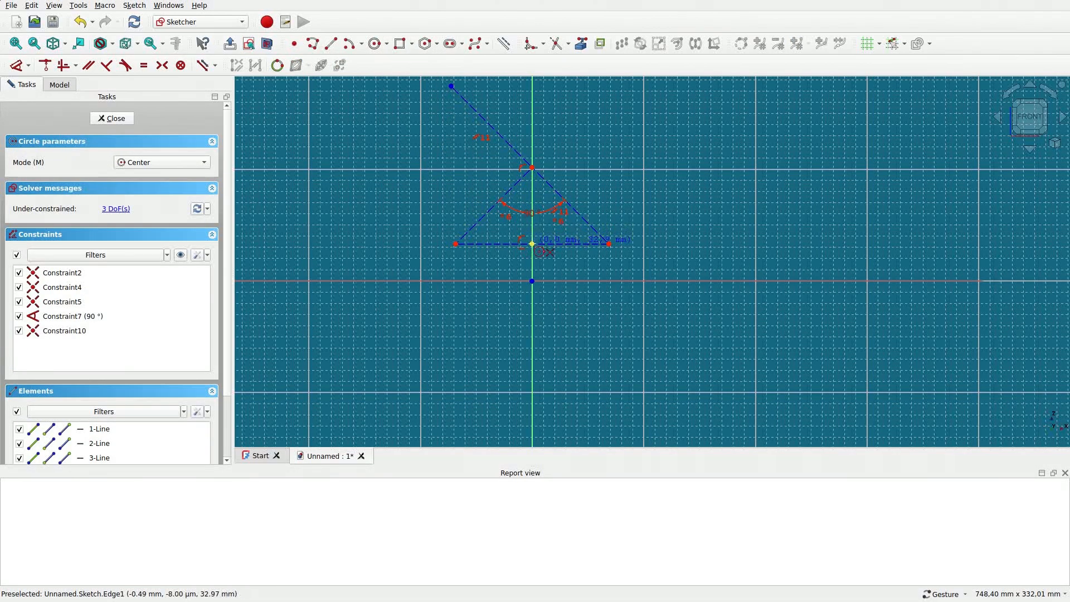
pyautogui.click(532, 243)
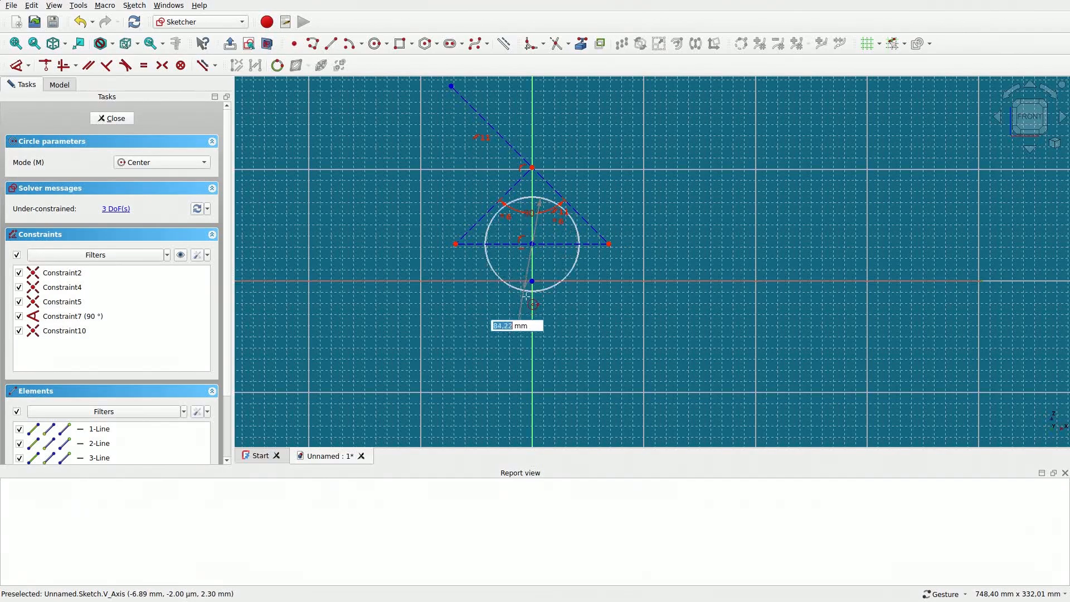
pyautogui.click(538, 334)
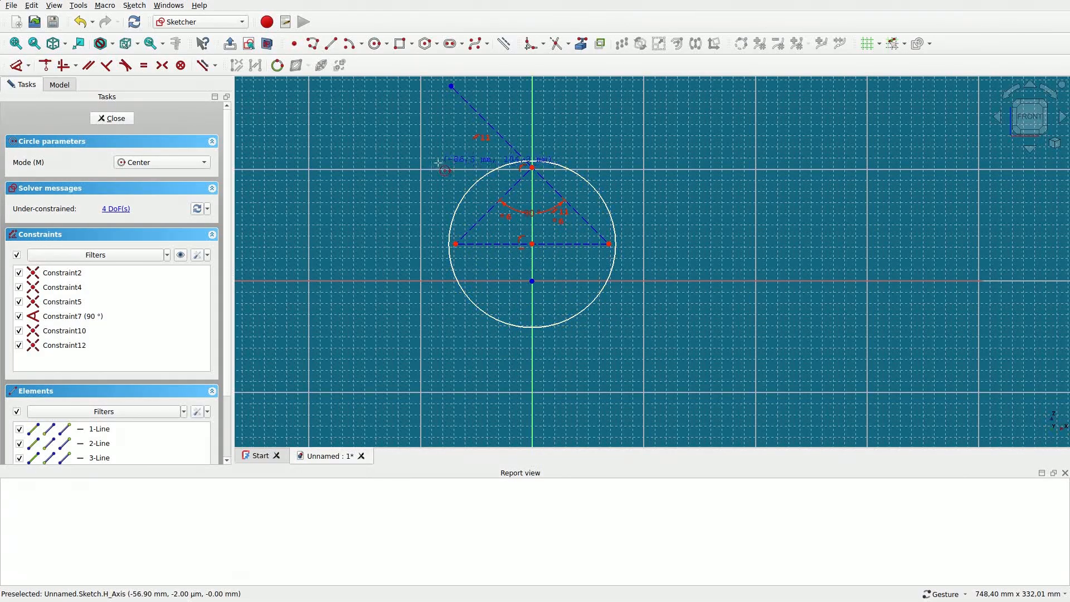
pyautogui.hotkey('ctrl', 'z')
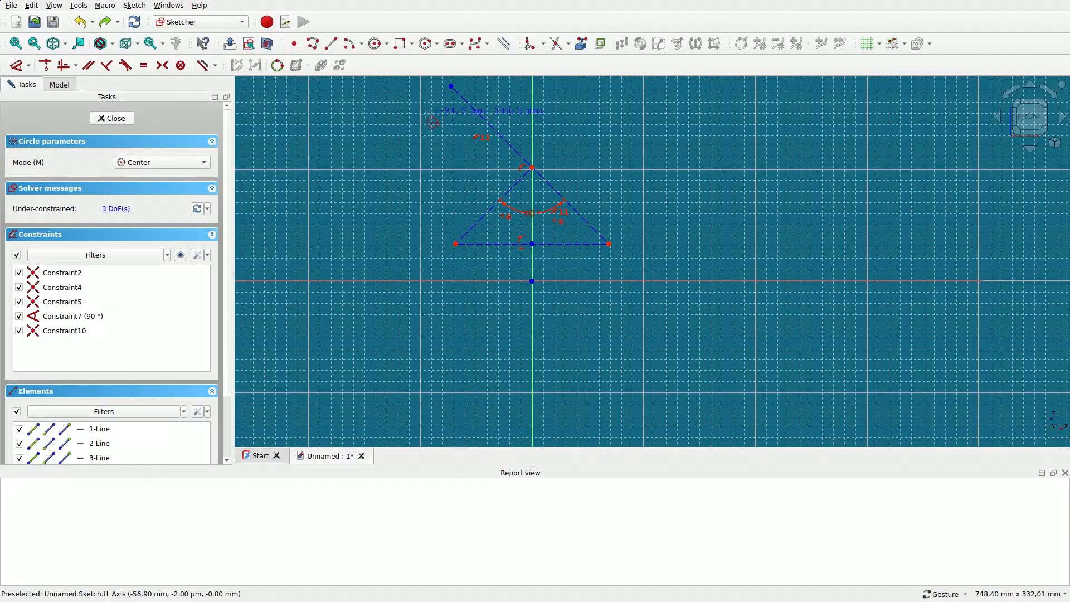
# Draw a quarter arc of about 75 mm radius centred on the base's midpoint, from the vertical axis below the origin to the left base corner
pyautogui.click(347, 47)
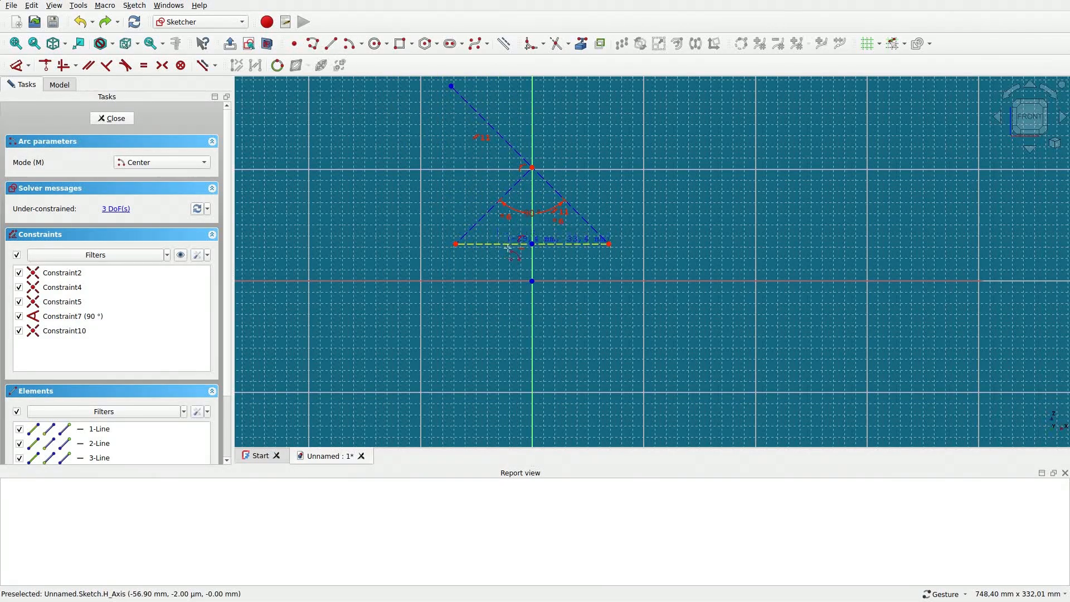
pyautogui.click(531, 244)
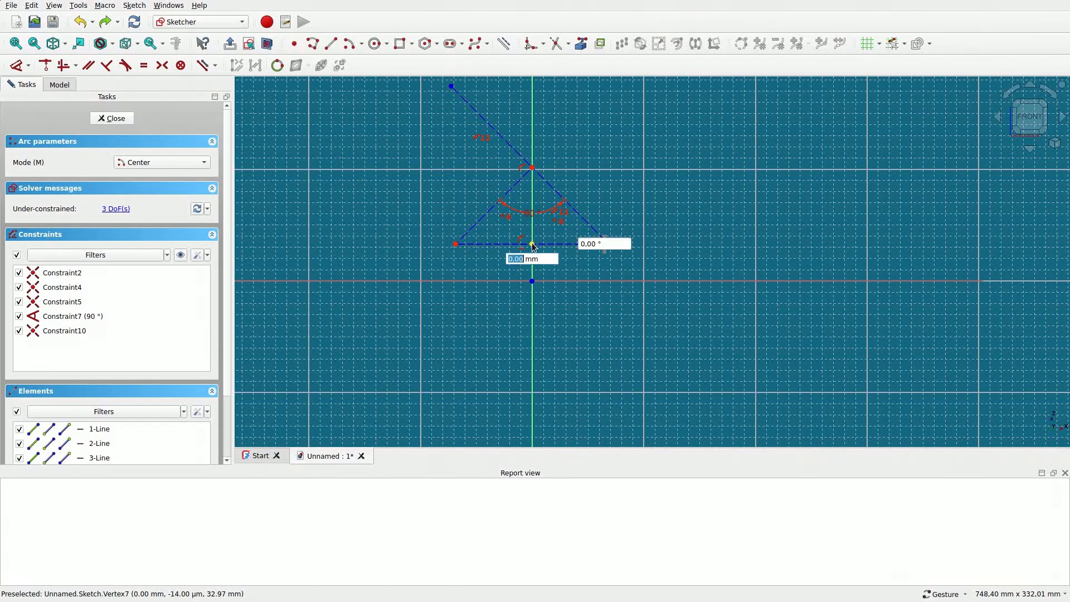
pyautogui.click(532, 335)
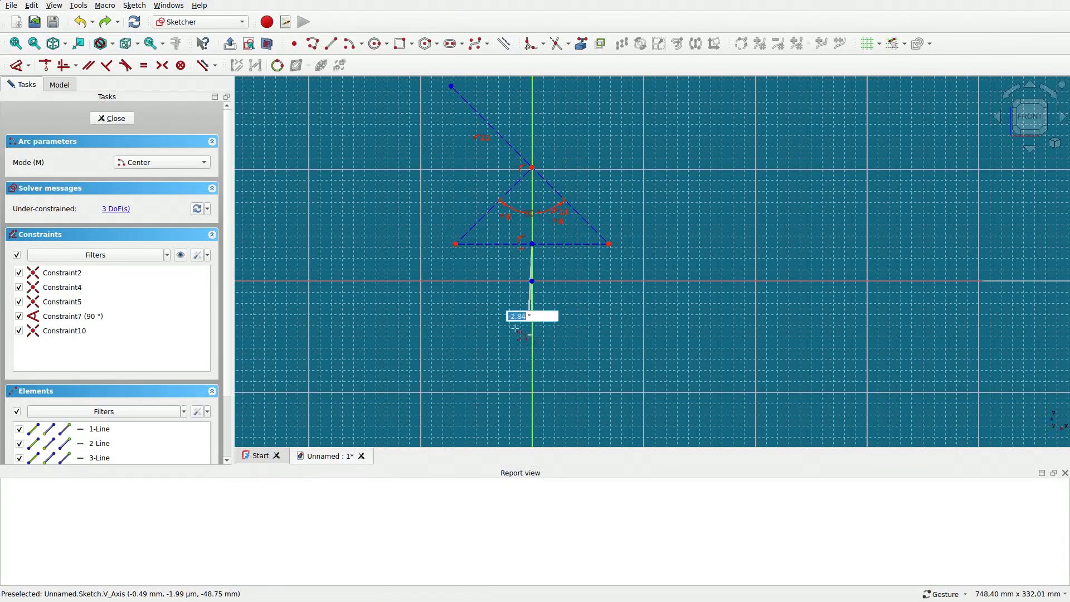
pyautogui.click(455, 244)
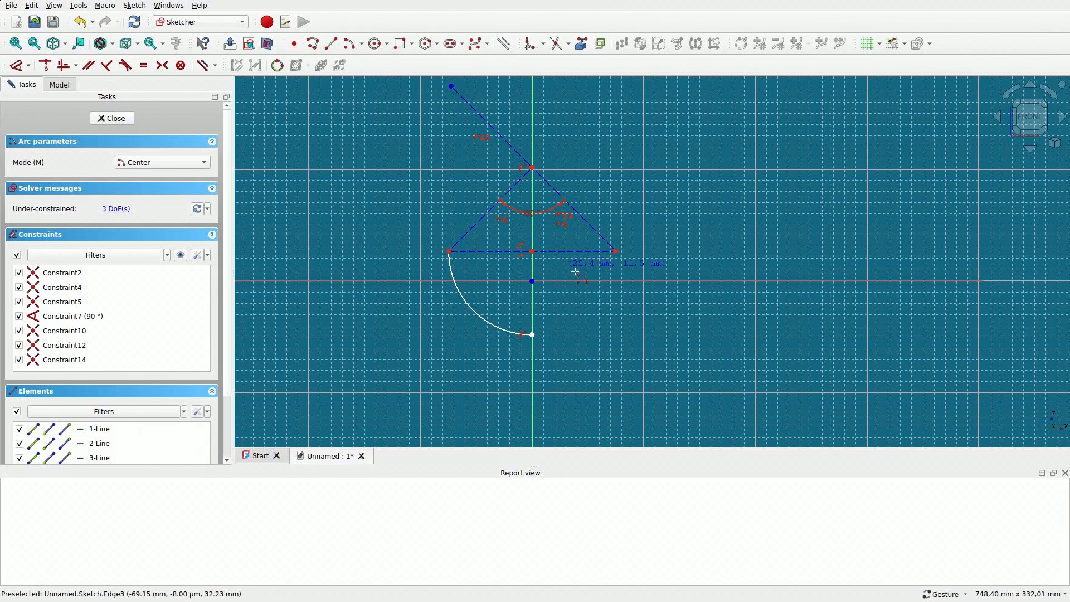
pyautogui.rightClick(542, 315)
pyautogui.moveTo(506, 333); pyautogui.dragTo(467, 307)
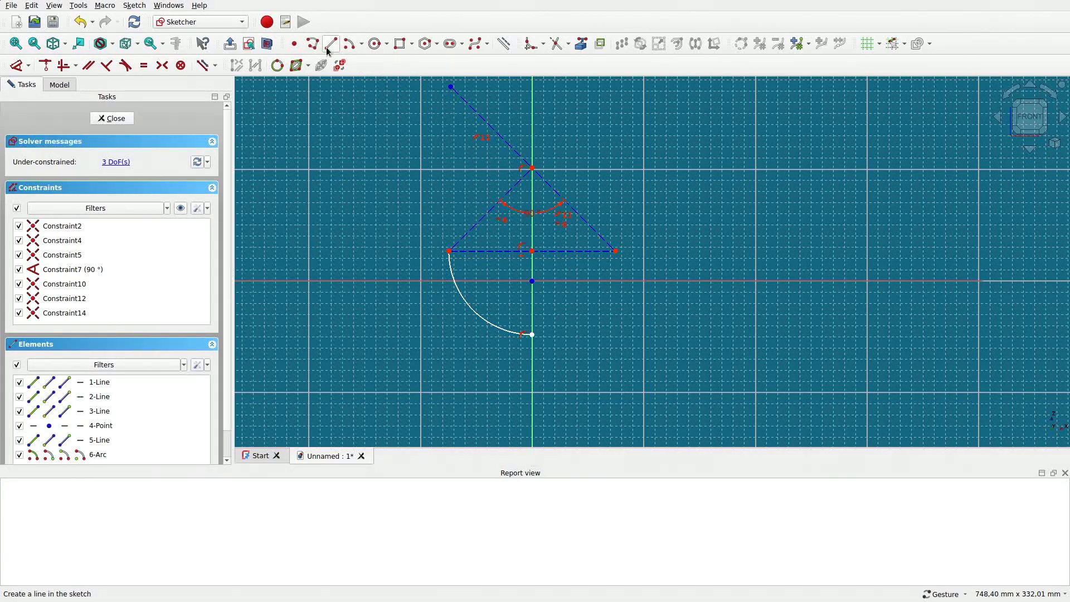
# Draw the side arc centred on the right base corner, from the left base corner up to the construction line extending beyond the apex
pyautogui.click(349, 44)
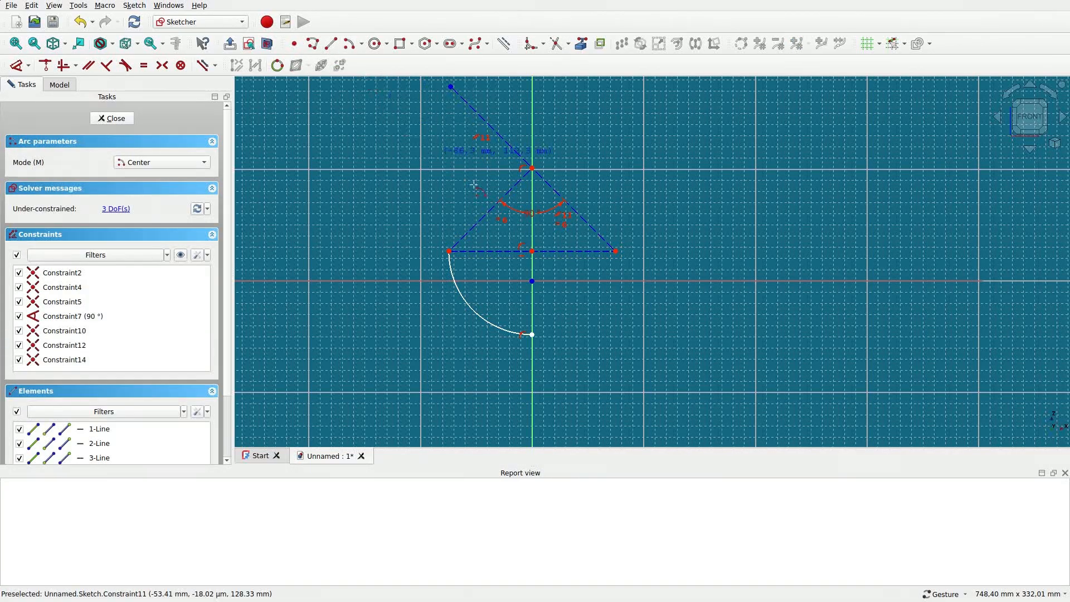
pyautogui.click(616, 251)
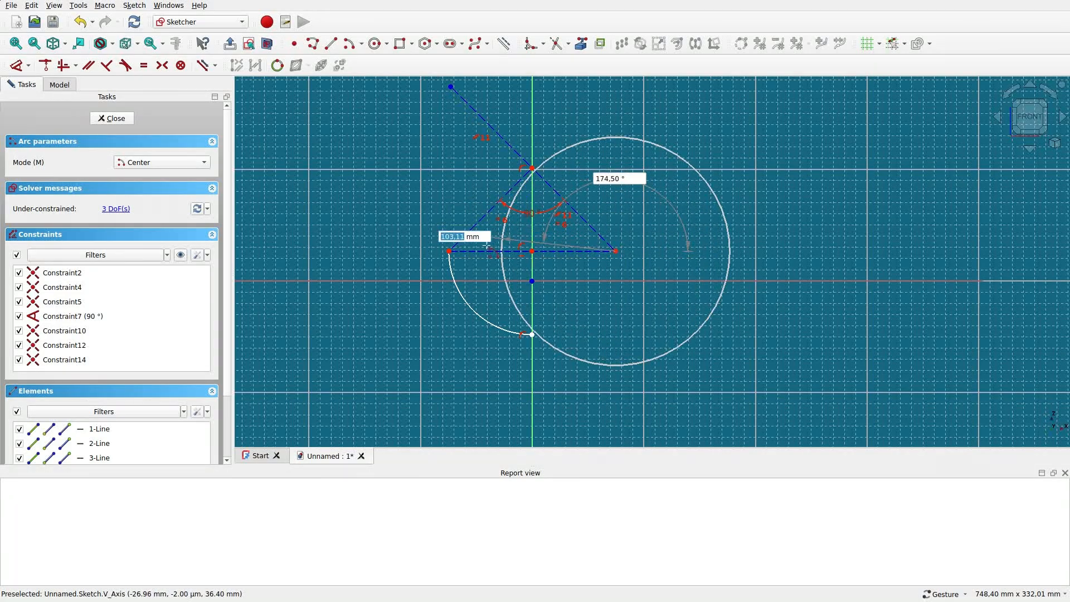
pyautogui.click(449, 251)
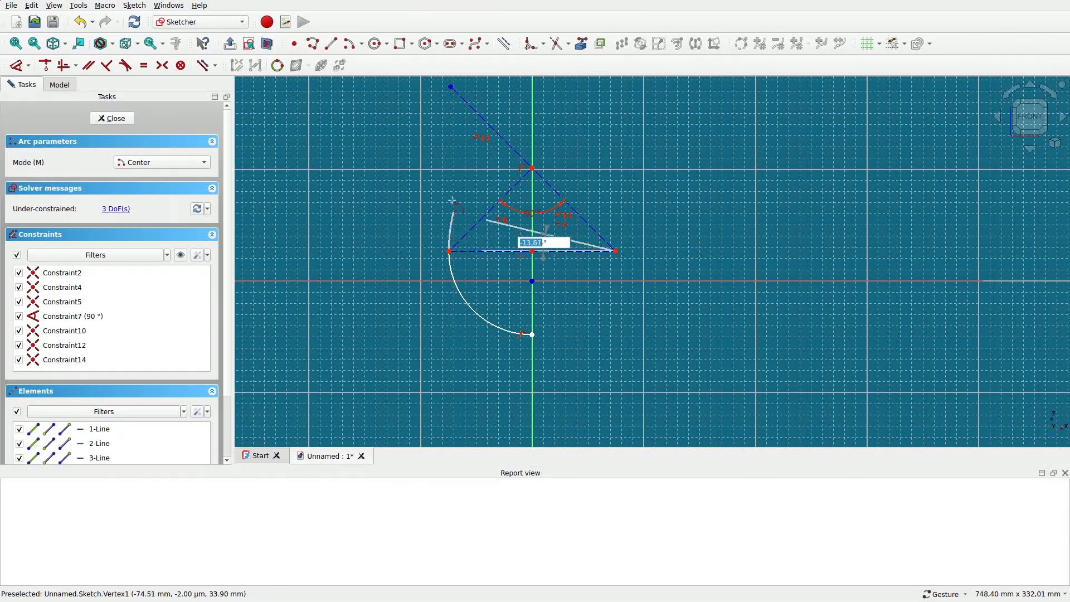
pyautogui.click(497, 134)
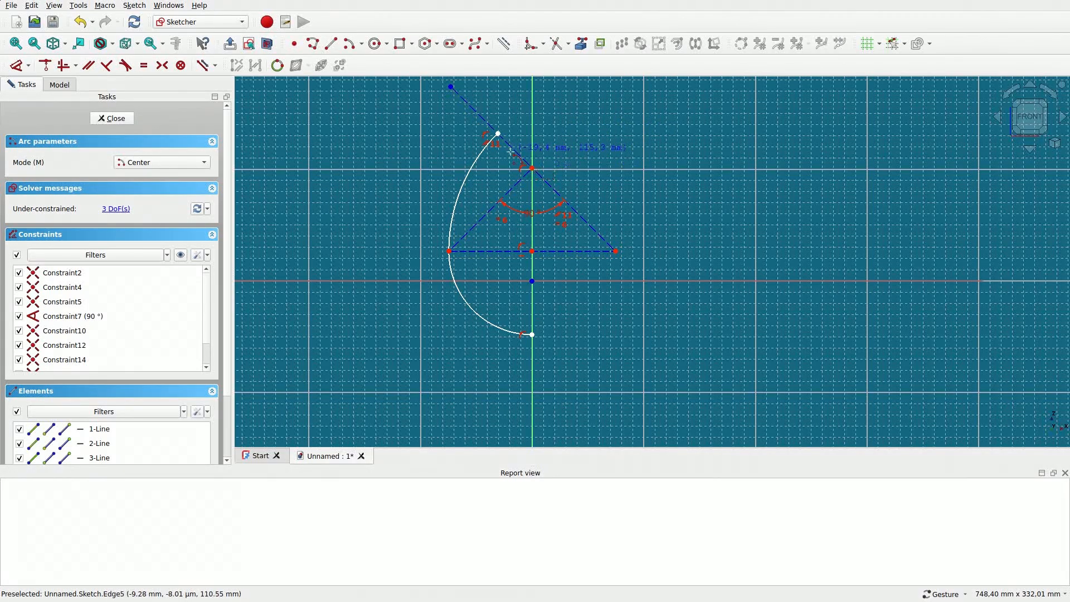
# Draw the tip arc centred on the triangle's apex, sweeping about 45° from the side arc's upper end to the vertical axis
pyautogui.click(532, 167)
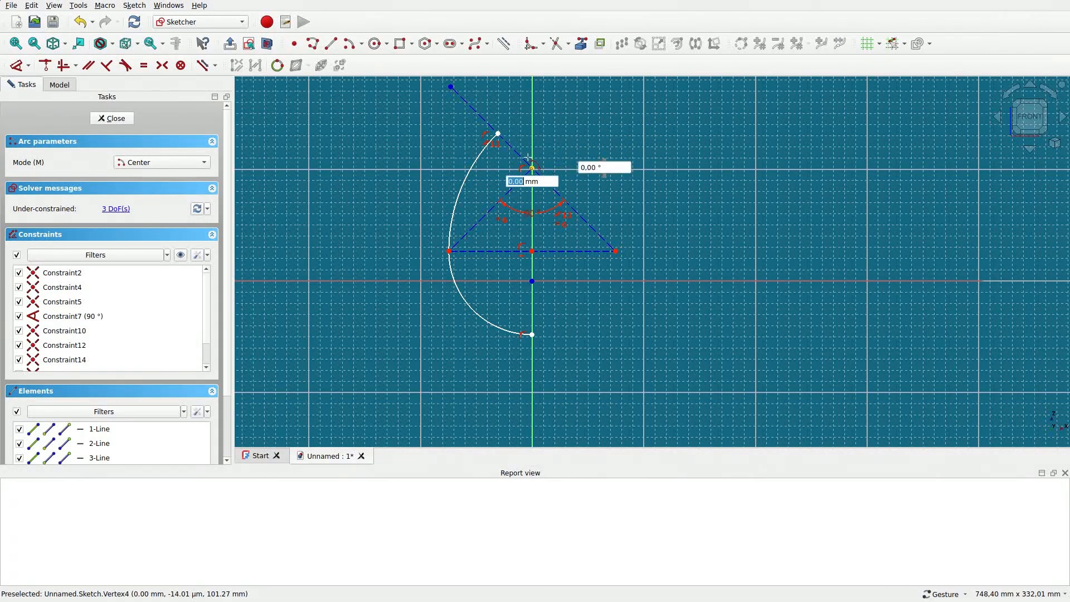
pyautogui.click(498, 135)
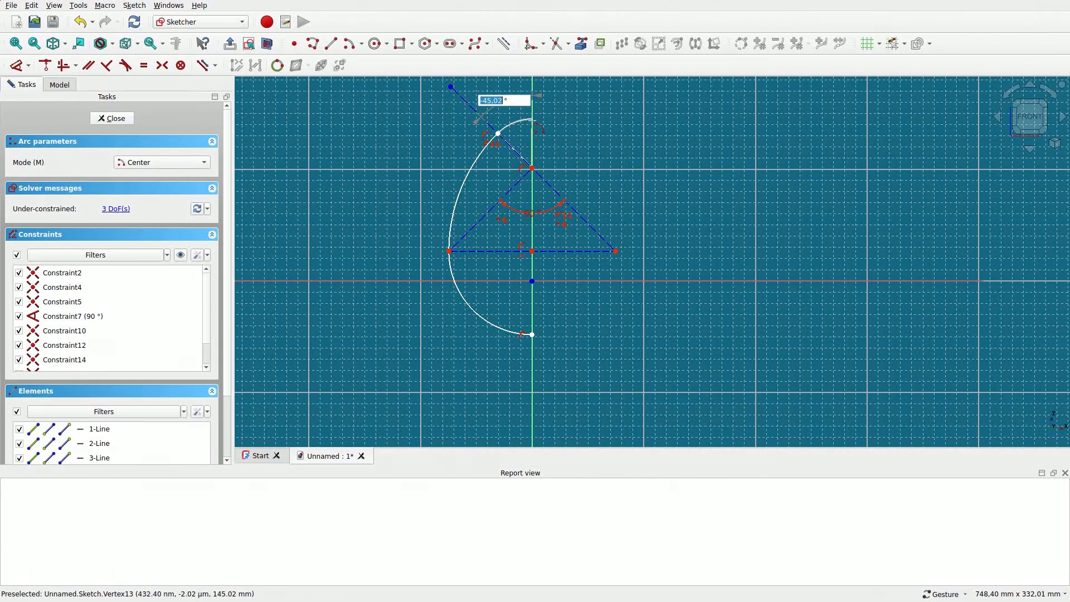
pyautogui.click(532, 119)
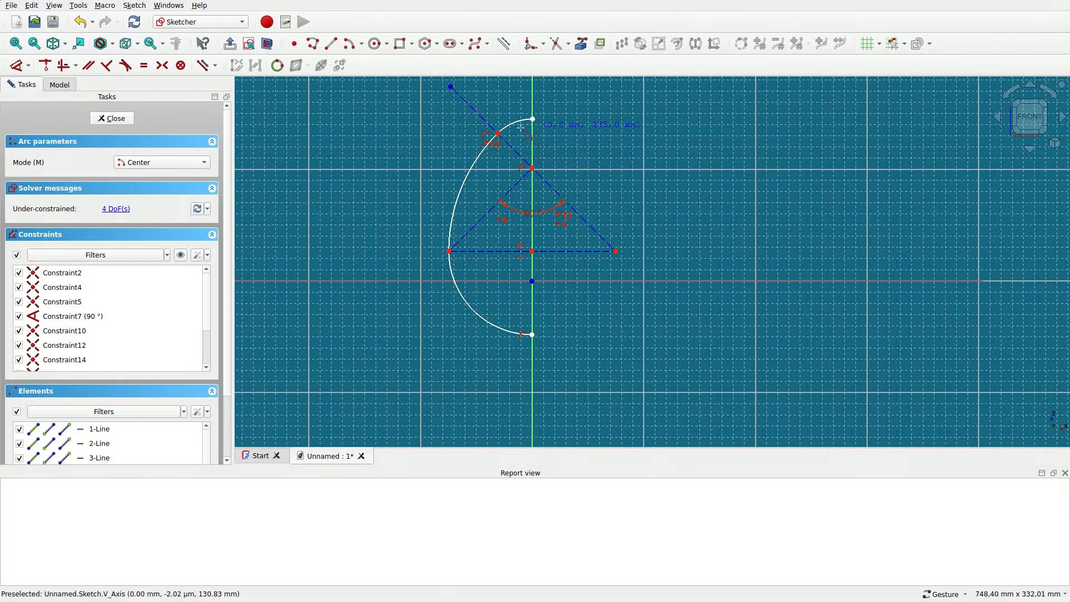
# Close the half-egg profile with a straight line along the vertical axis between the upper and lower arc ends
pyautogui.click(332, 45)
pyautogui.click(532, 119)
pyautogui.click(532, 334)
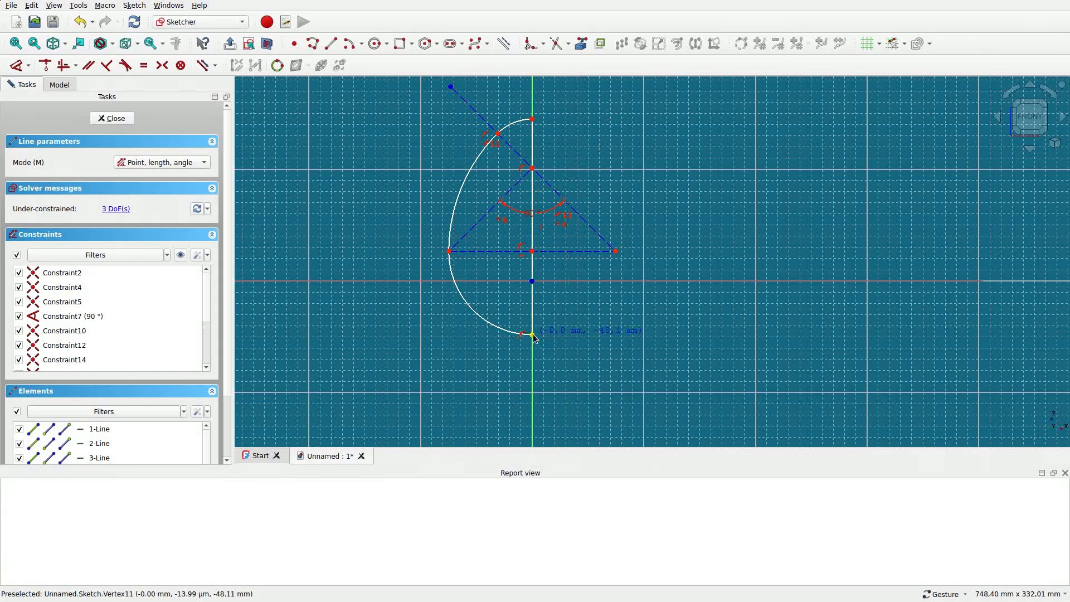
pyautogui.press('Escape')
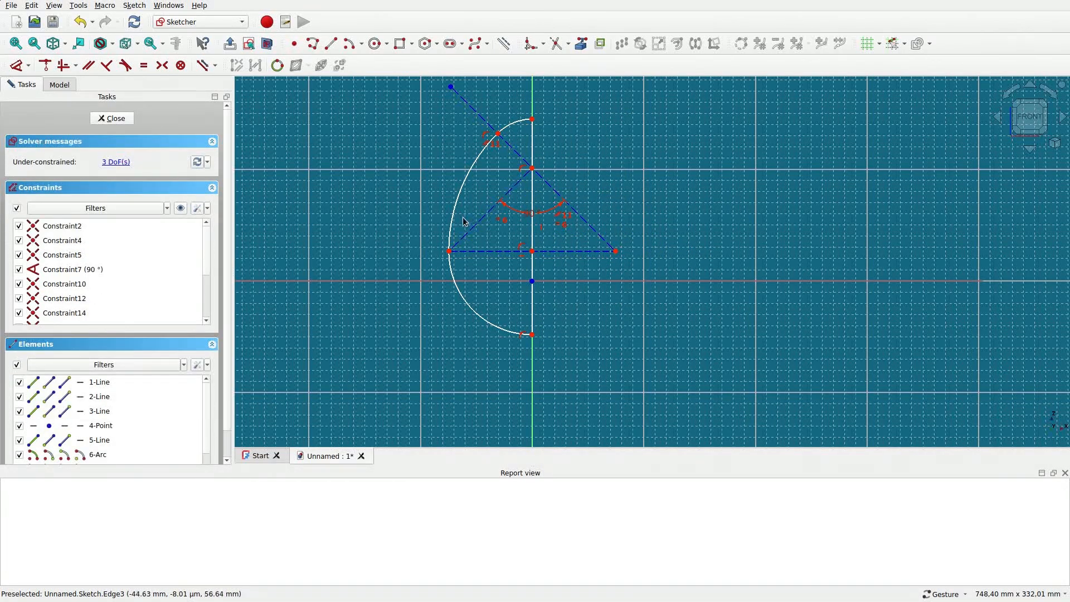
# Shift the side arc and the base's midpoint to test the profile's remaining freedom
pyautogui.moveTo(454, 210)
pyautogui.mouseDown()
pyautogui.moveTo(416, 213)
pyautogui.moveTo(461, 222)
pyautogui.moveTo(453, 248)
pyautogui.mouseUp()
pyautogui.click(533, 281)
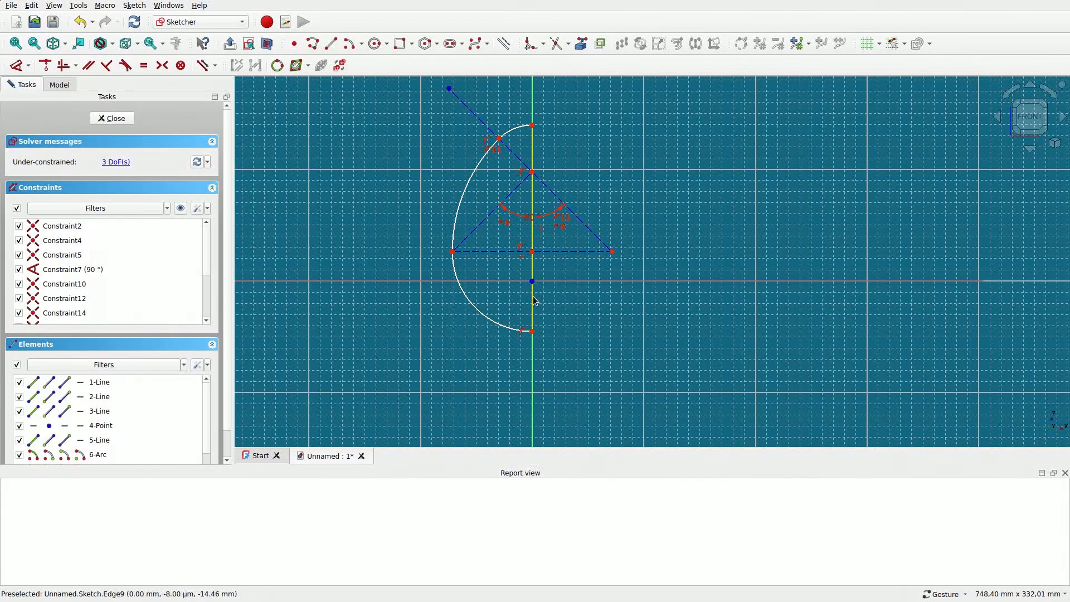
pyautogui.moveTo(532, 251)
pyautogui.mouseDown()
pyautogui.moveTo(533, 236)
pyautogui.moveTo(532, 245)
pyautogui.mouseUp()
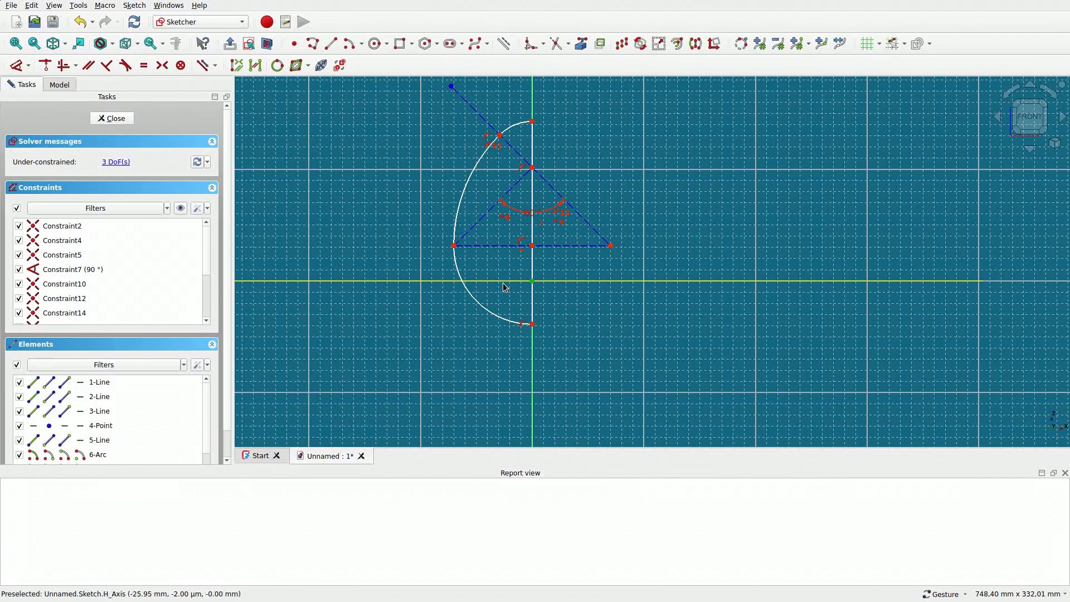
# Constrain the radius of the lower arc to 25 mm
pyautogui.click(479, 309)
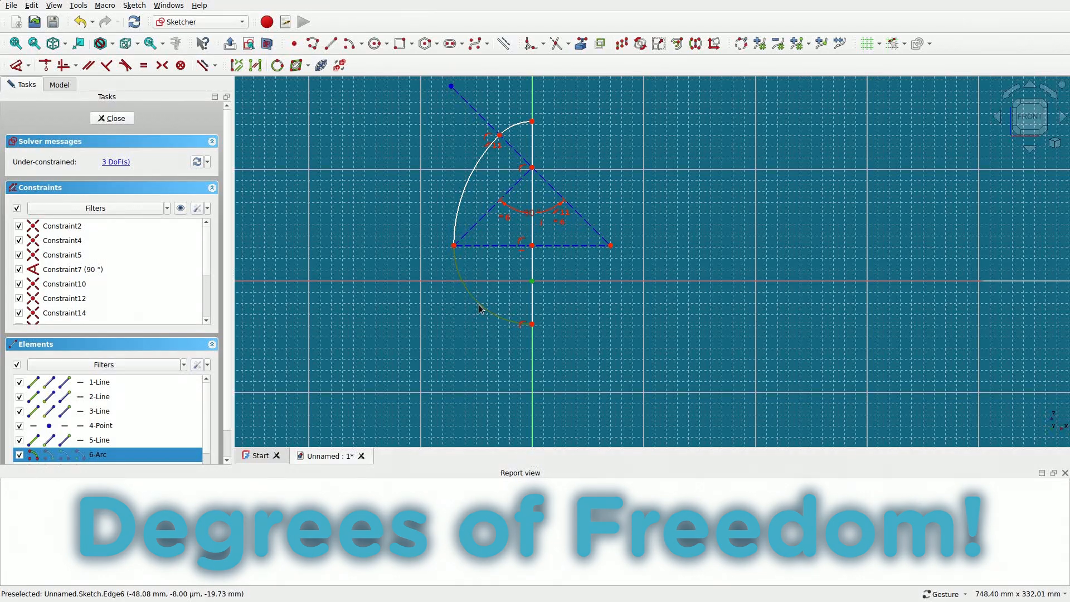
pyautogui.click(500, 281)
pyautogui.press('d')
pyautogui.press('Escape')
pyautogui.click(463, 276)
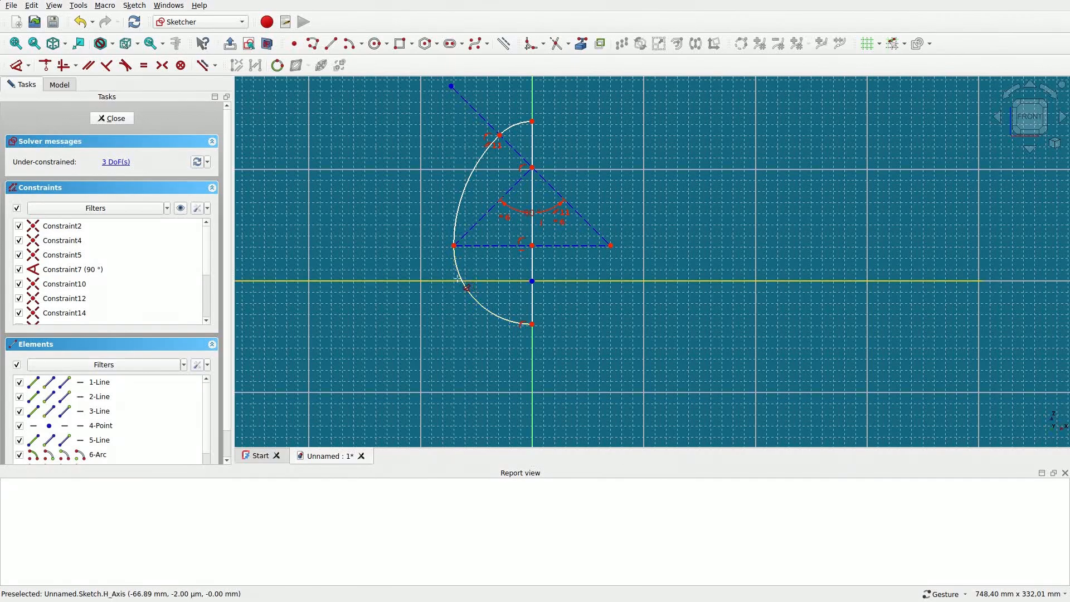
pyautogui.click(477, 302)
pyautogui.press('d')
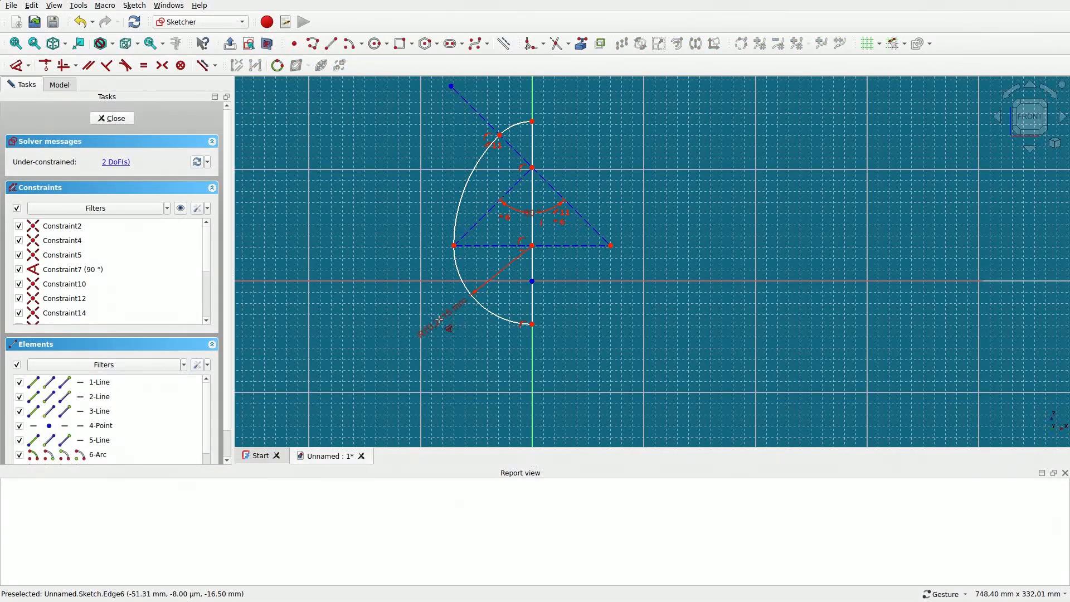
pyautogui.click(439, 320)
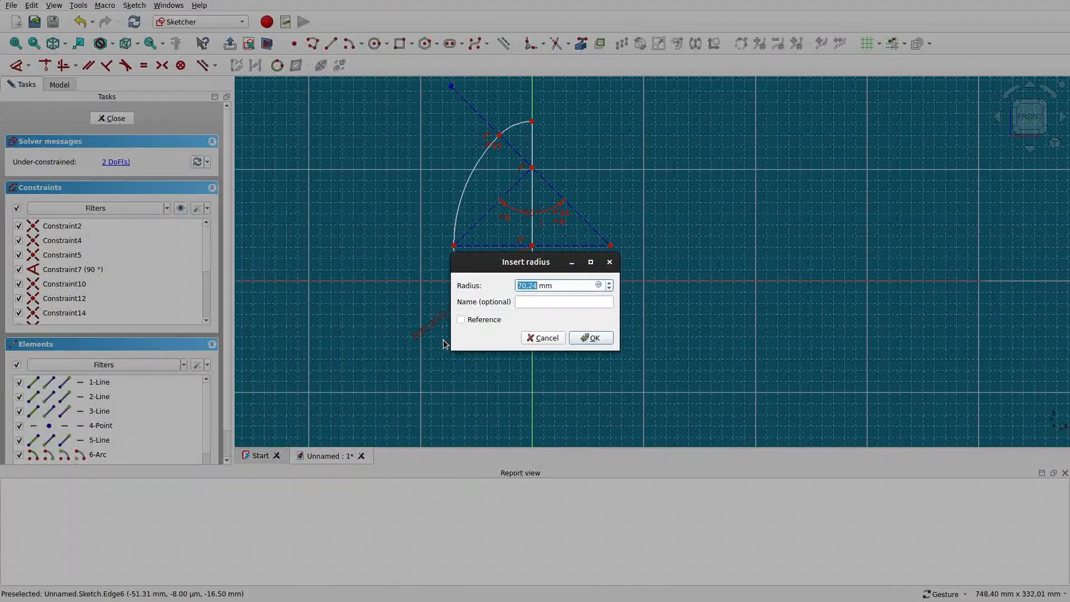
pyautogui.write('25')
pyautogui.click(579, 340)
# Slide the egg profile up and down along the vertical axis to test its remaining freedom
pyautogui.scroll(5, 554, 313)
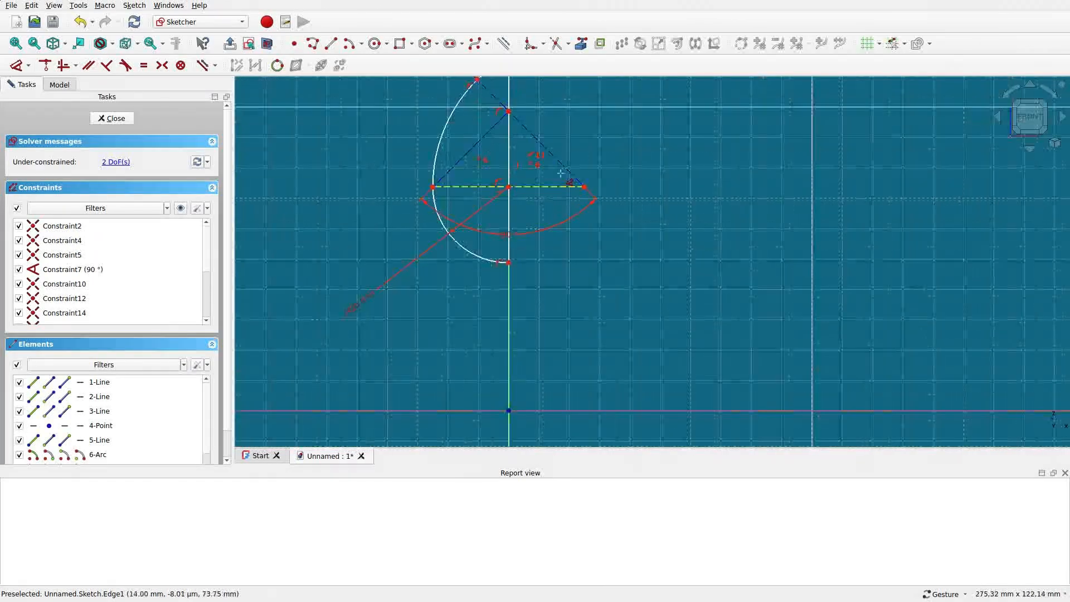
pyautogui.moveTo(596, 148)
pyautogui.mouseDown(button='right')
pyautogui.moveTo(593, 191)
pyautogui.moveTo(604, 164)
pyautogui.mouseUp(button='right')
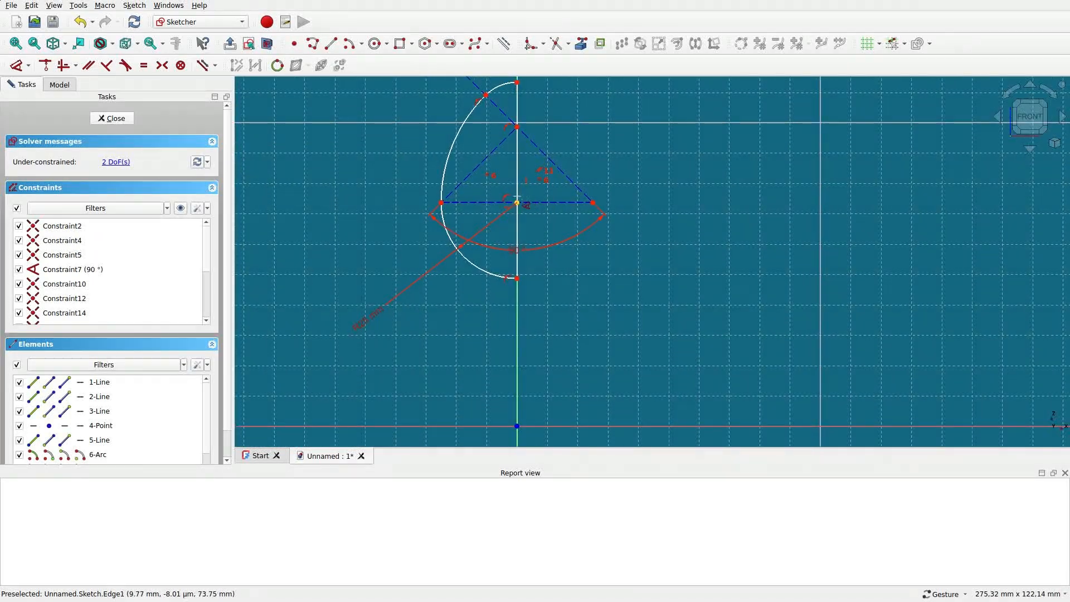
pyautogui.moveTo(520, 257); pyautogui.dragTo(523, 438)
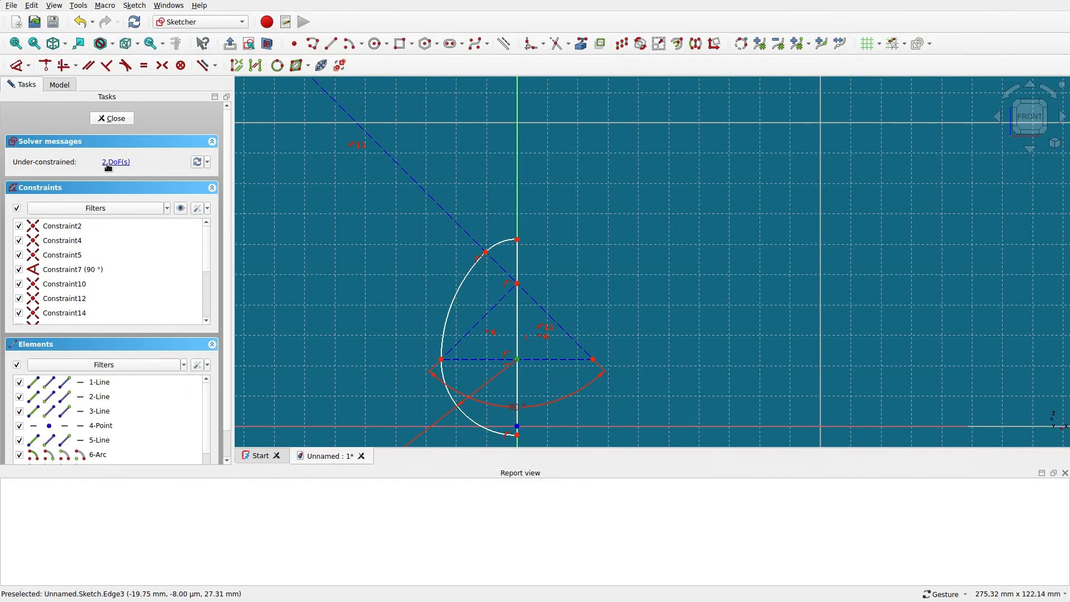
pyautogui.moveTo(267, 260); pyautogui.dragTo(282, 199, button='right')
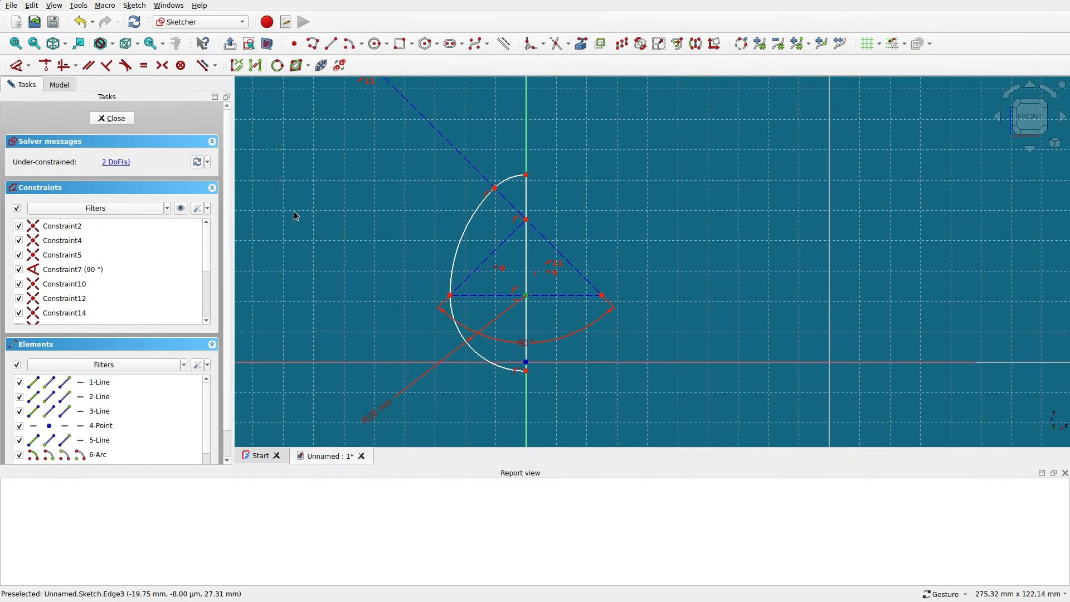
pyautogui.moveTo(456, 252)
pyautogui.mouseDown()
pyautogui.moveTo(425, 262)
pyautogui.moveTo(478, 311)
pyautogui.mouseUp()
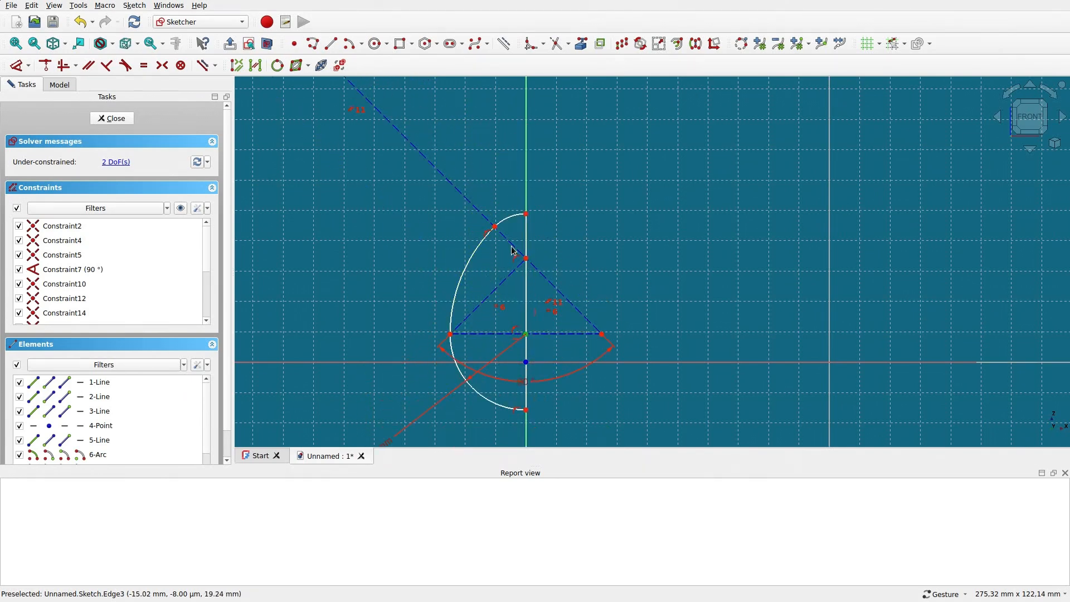
# Make the extended construction line's free end coincident with the side and tip arcs' junction, and delete the redundant constraint
pyautogui.scroll(-3, 412, 206)
pyautogui.moveTo(331, 186)
pyautogui.mouseDown(button='right')
pyautogui.moveTo(442, 258)
pyautogui.moveTo(452, 277)
pyautogui.mouseUp(button='right')
pyautogui.moveTo(420, 155)
pyautogui.mouseDown()
pyautogui.moveTo(482, 226)
pyautogui.moveTo(523, 244)
pyautogui.mouseUp()
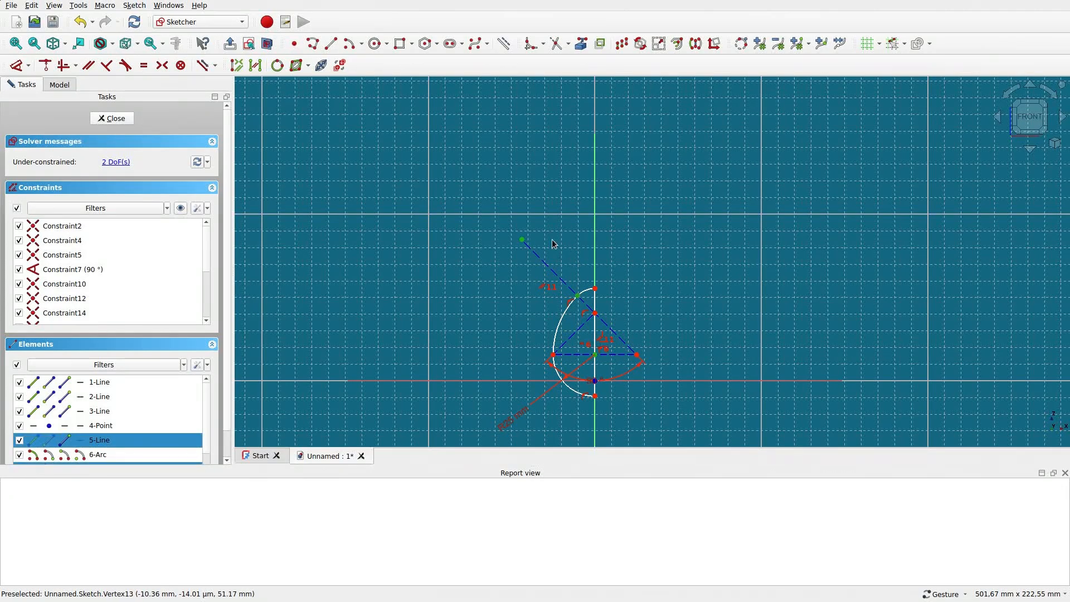
pyautogui.press('c')
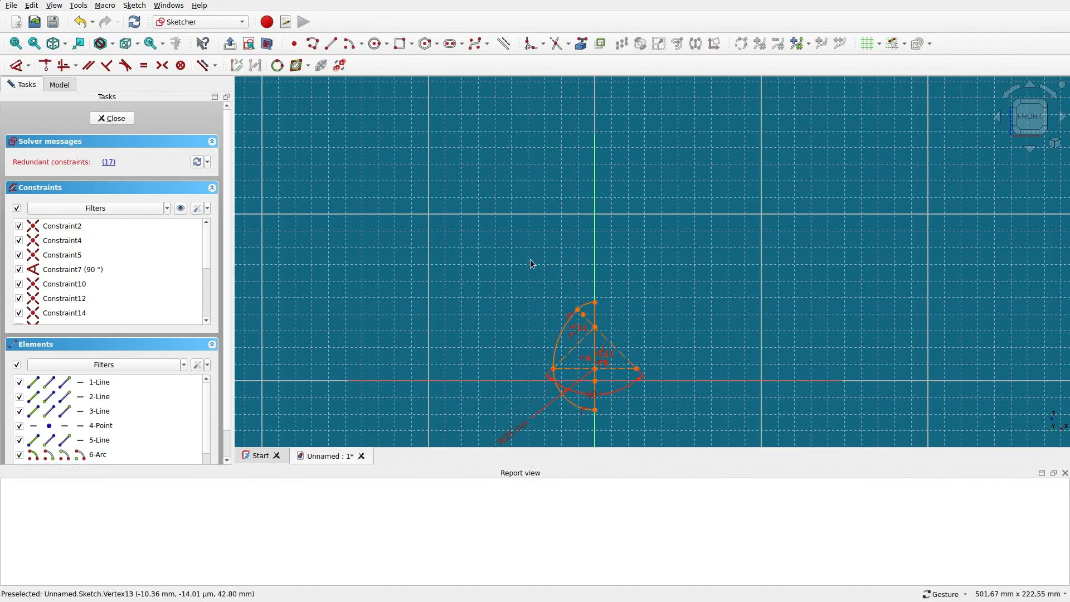
pyautogui.click(110, 162)
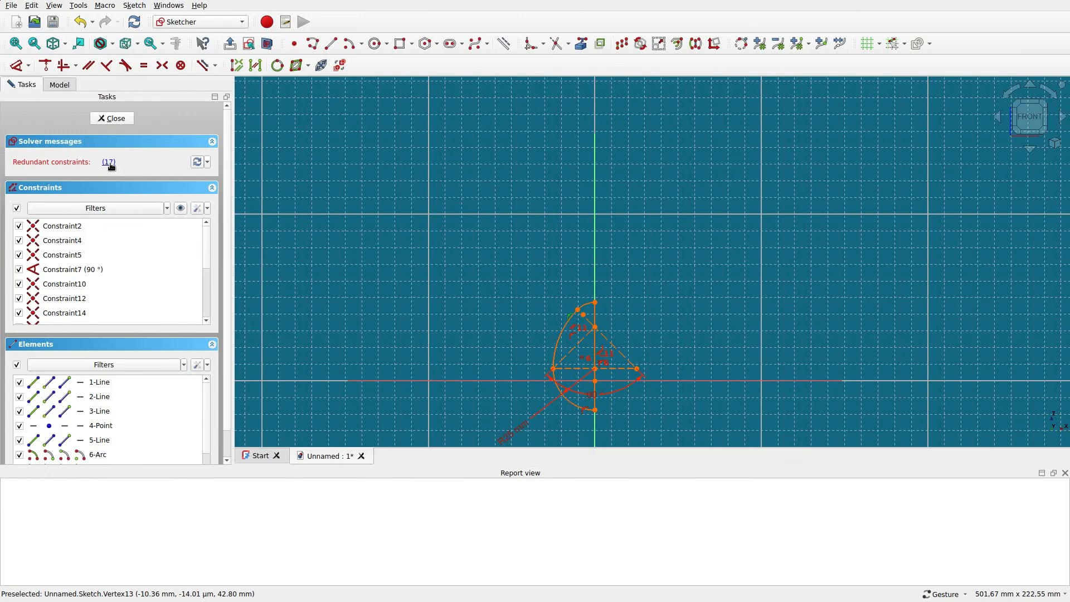
pyautogui.press('Delete')
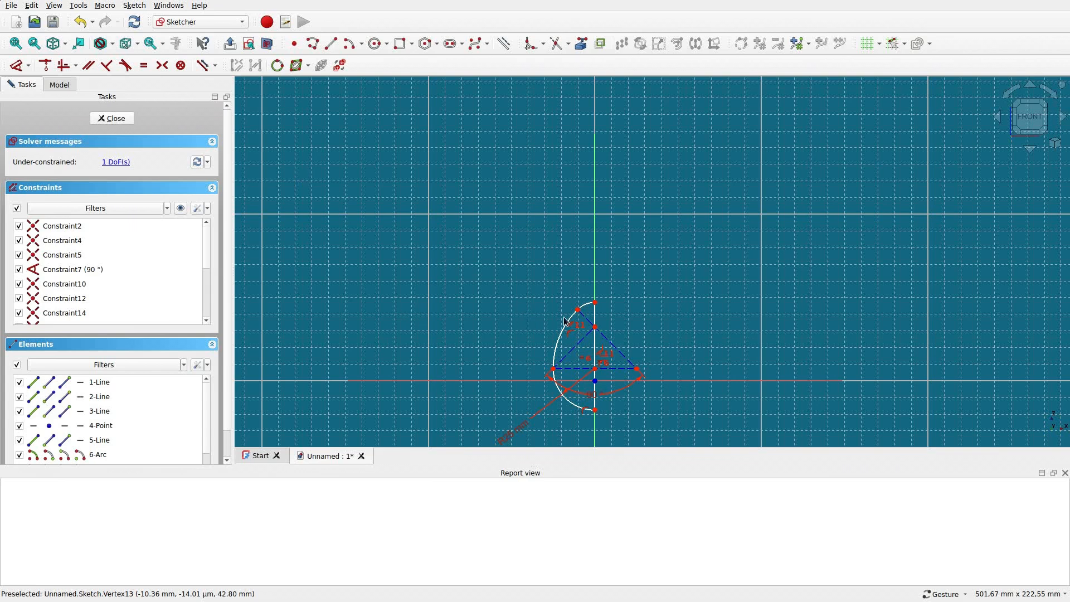
pyautogui.moveTo(556, 348)
pyautogui.mouseDown()
pyautogui.moveTo(557, 305)
pyautogui.moveTo(558, 329)
pyautogui.moveTo(557, 312)
pyautogui.moveTo(525, 319)
pyautogui.mouseUp()
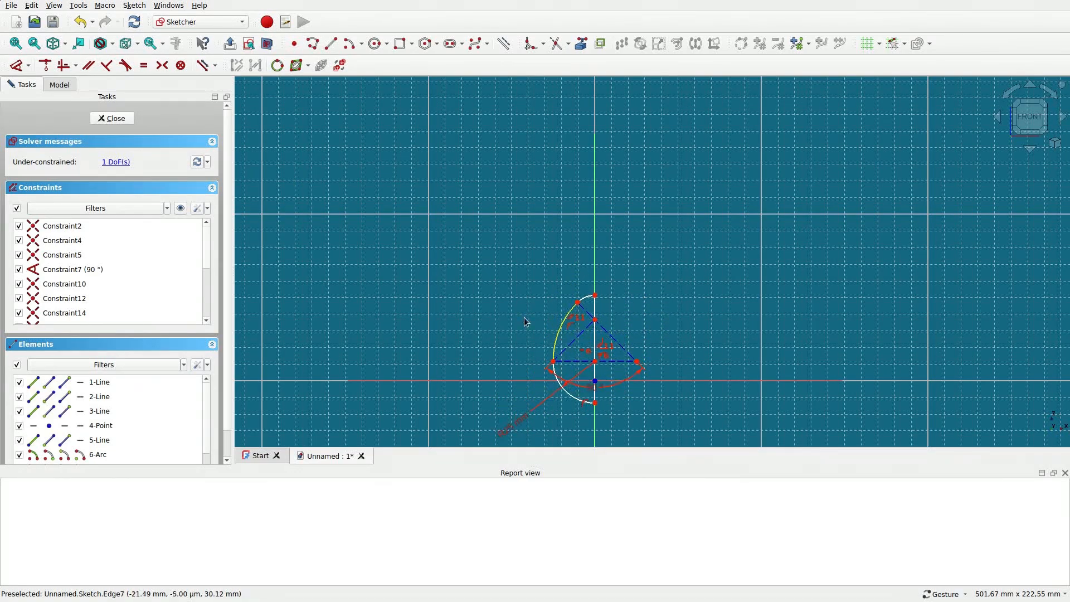
# Close the sketch and revolve it 360° about the Z axis through the origin as a solid
pyautogui.click(115, 118)
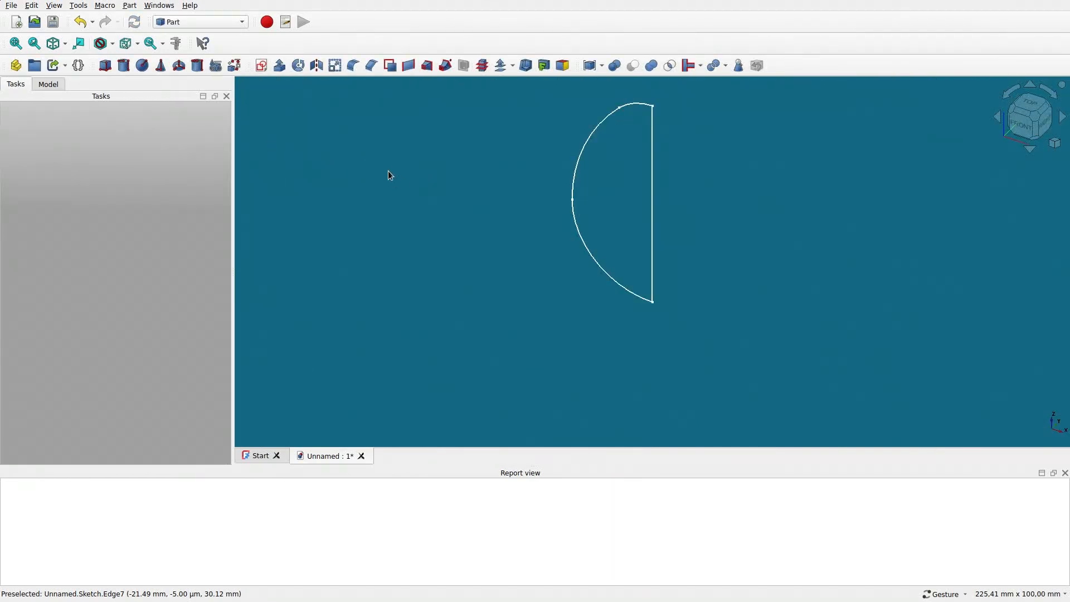
pyautogui.click(299, 65)
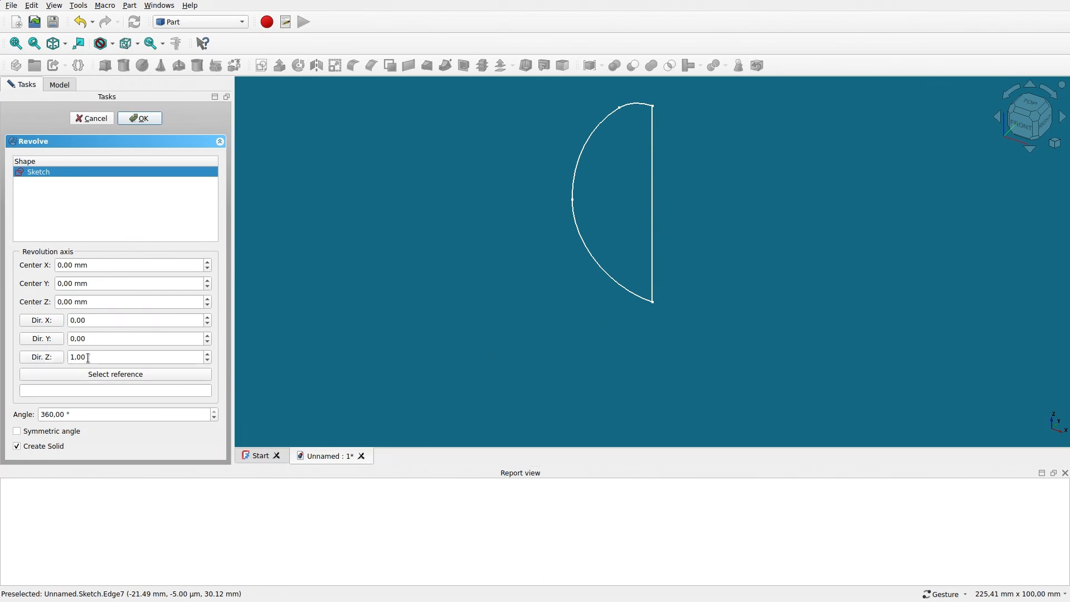
pyautogui.click(153, 117)
pyautogui.moveTo(797, 276); pyautogui.dragTo(500, 281)
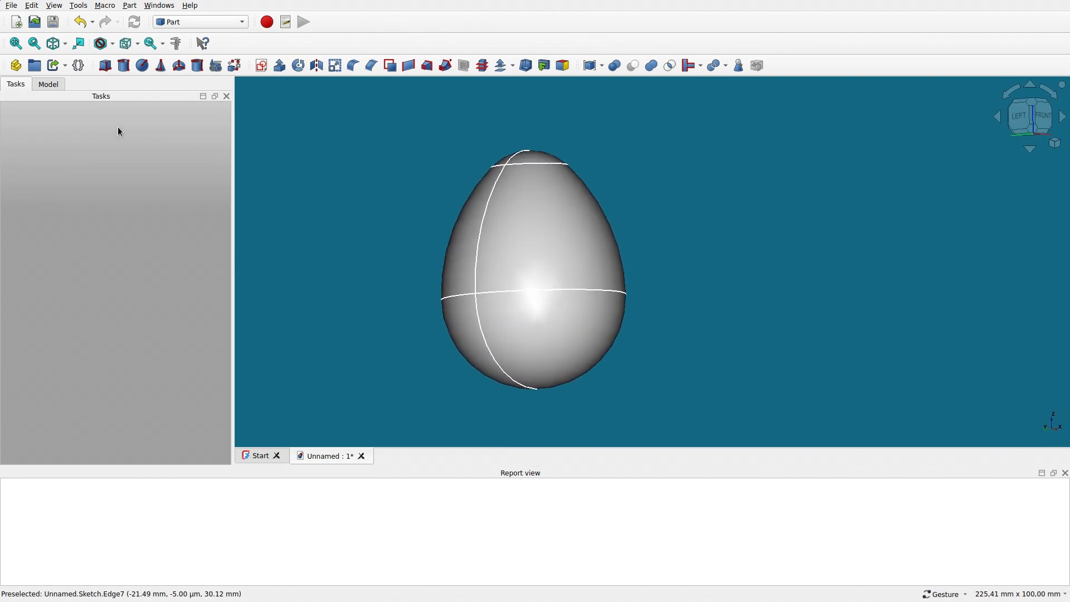
# Reopen the sketch belonging to the revolved egg for editing
pyautogui.click(53, 87)
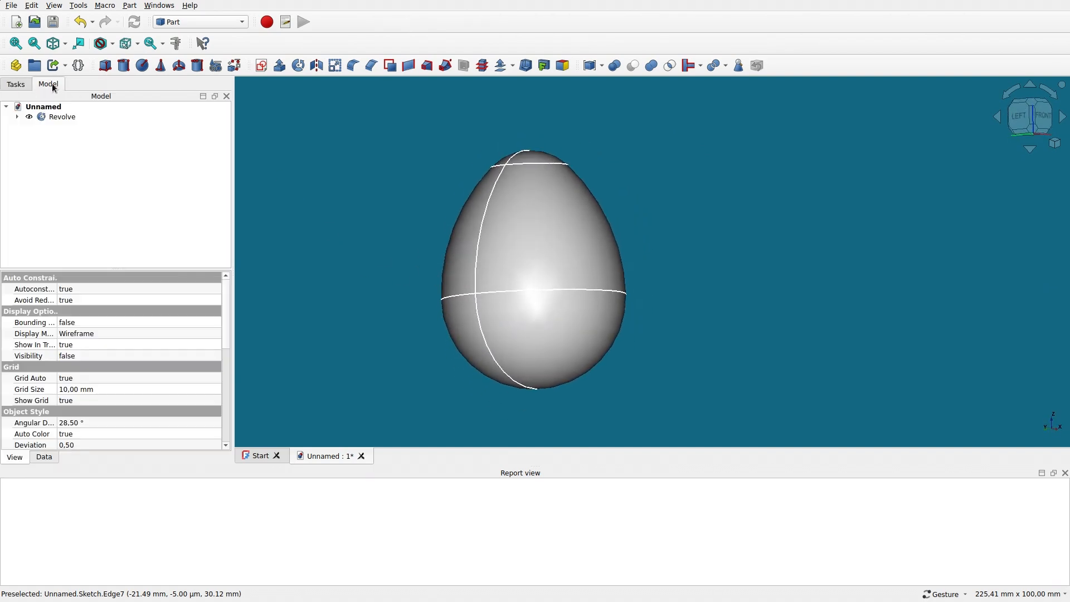
pyautogui.click(18, 117)
pyautogui.click(63, 127)
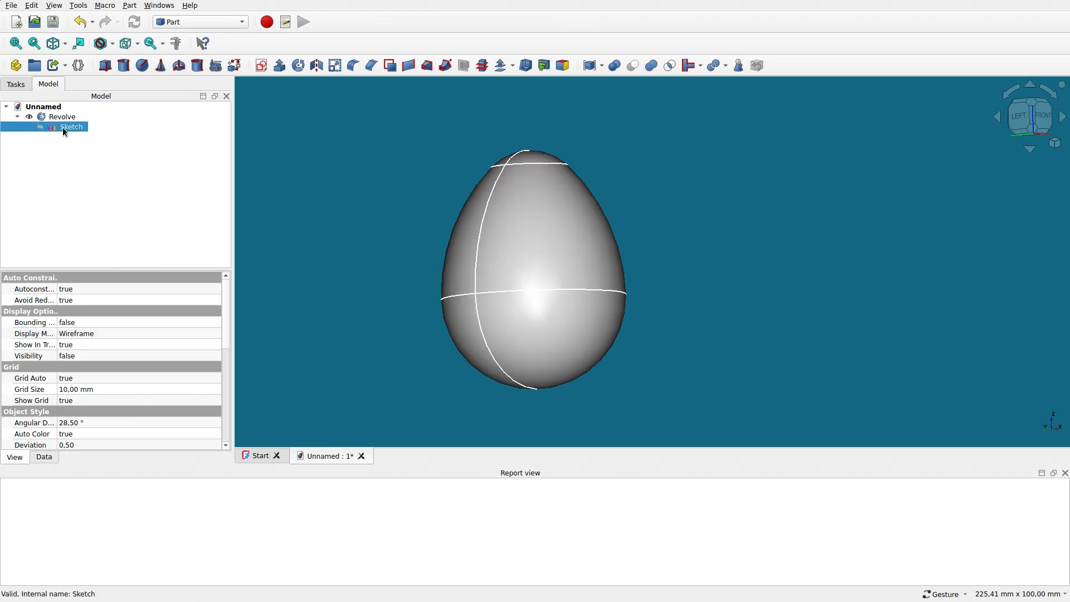
pyautogui.doubleClick(62, 127)
pyautogui.scroll(1, 733, 244)
pyautogui.moveTo(768, 229)
pyautogui.mouseDown(button='right')
pyautogui.moveTo(754, 184)
pyautogui.moveTo(744, 200)
pyautogui.moveTo(750, 262)
pyautogui.mouseUp(button='right')
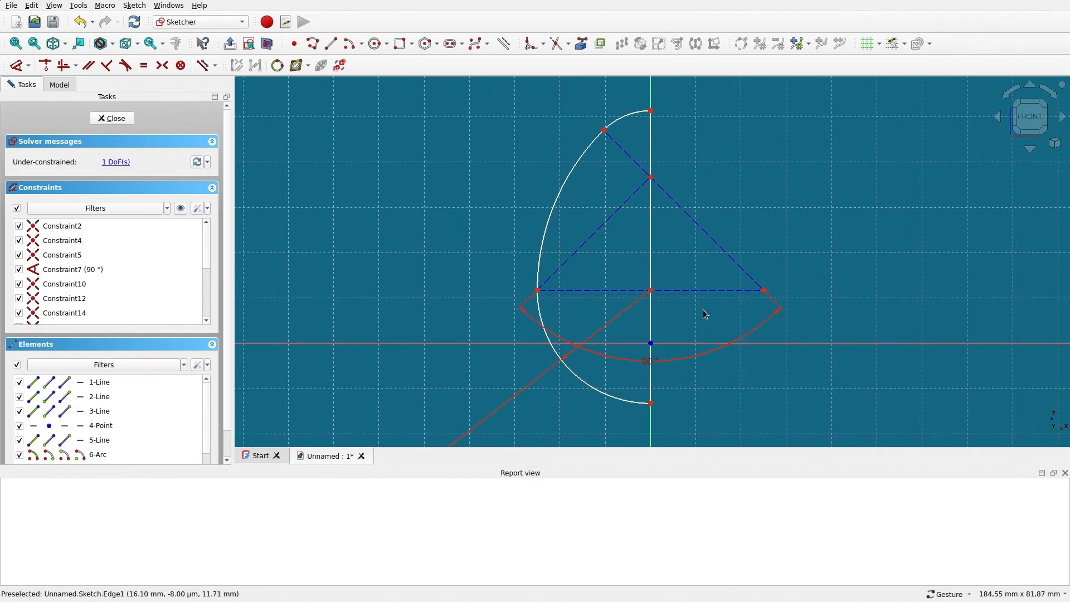
# Delete the vertical closing line and the lower arc, and move the 90° angle dimension inside the triangle
pyautogui.click(653, 388)
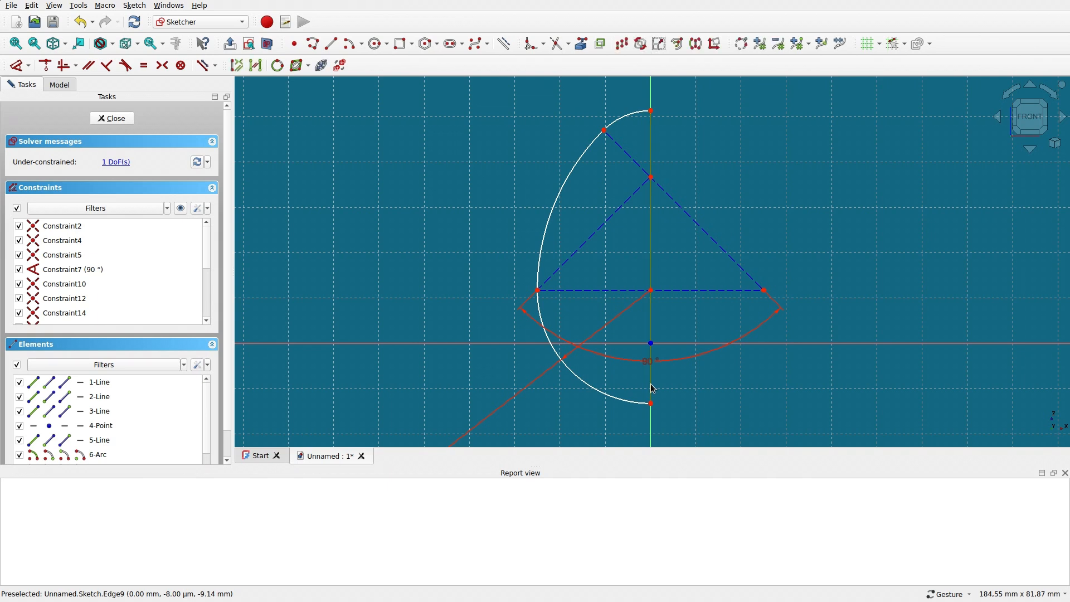
pyautogui.click(616, 400)
pyautogui.press('Delete')
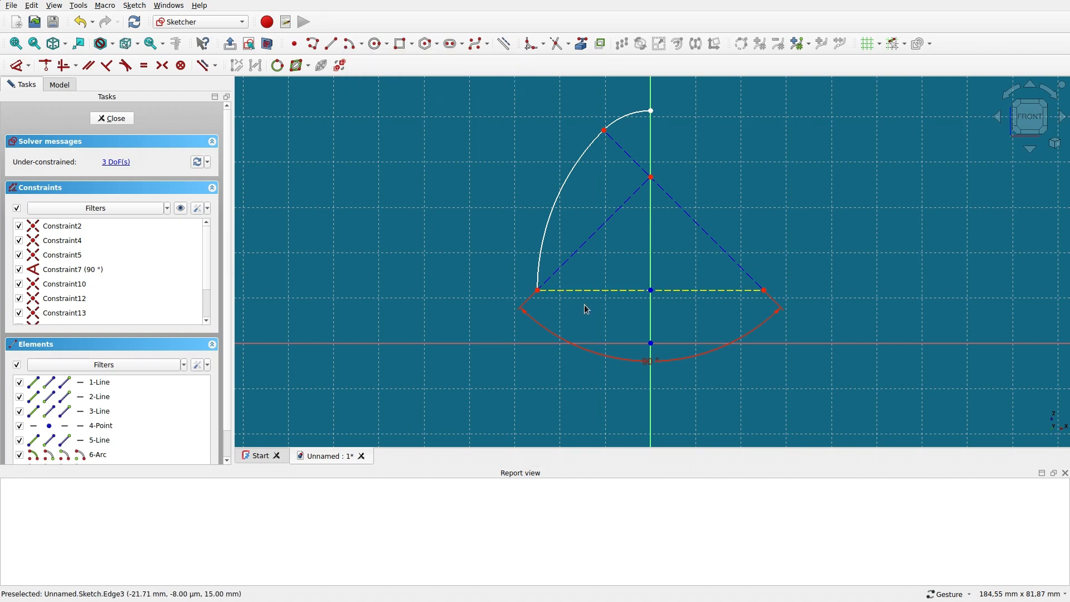
pyautogui.moveTo(660, 366); pyautogui.dragTo(659, 260)
# Draw a new lower arc centred on the base's midpoint, from the left base corner to a point short of the vertical axis
pyautogui.click(351, 44)
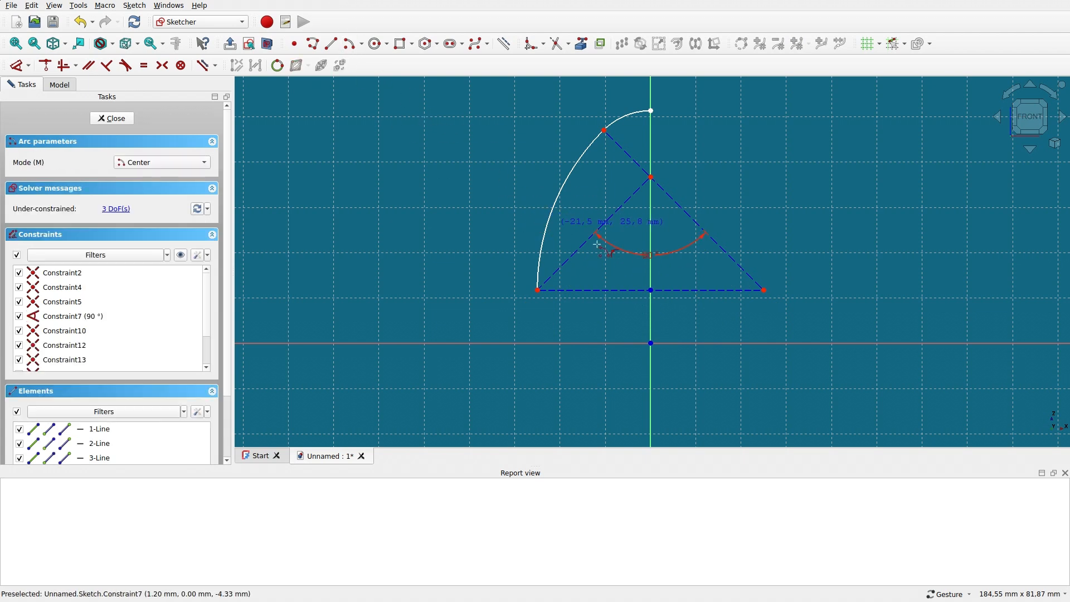
pyautogui.click(651, 289)
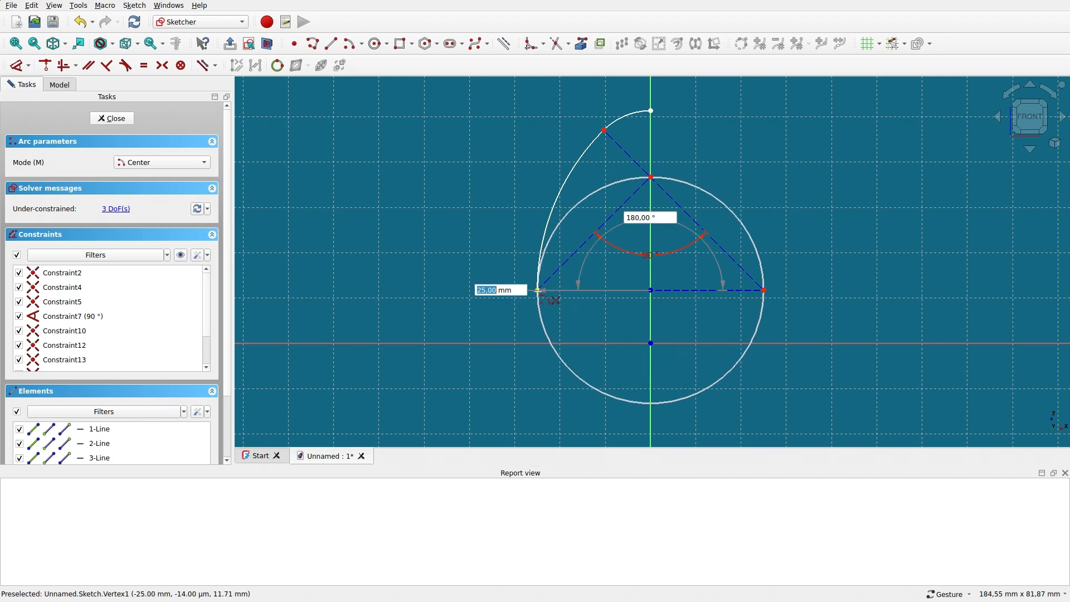
pyautogui.click(538, 290)
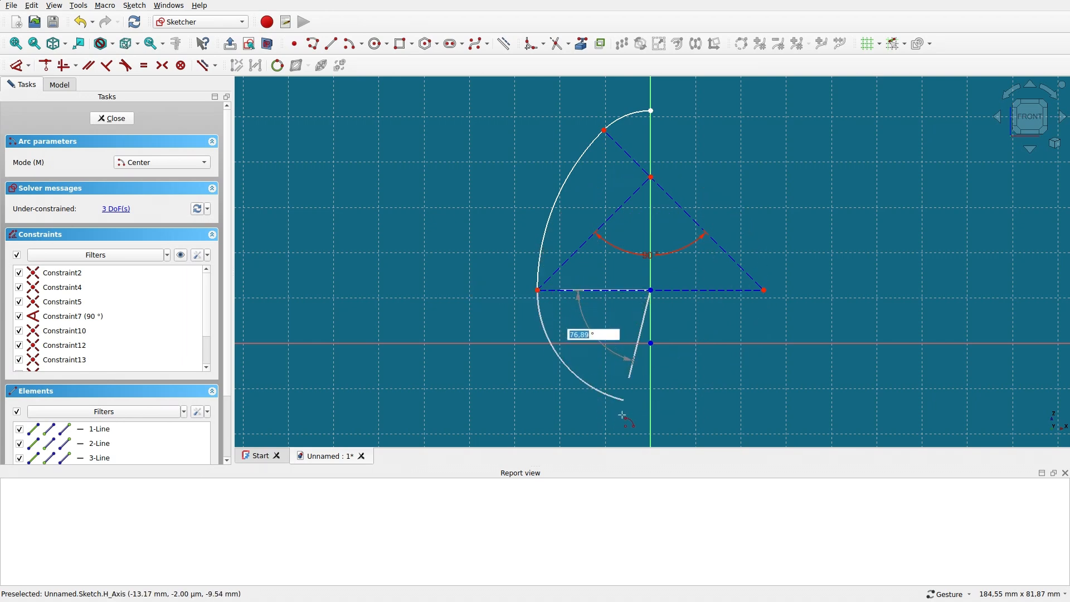
pyautogui.click(596, 410)
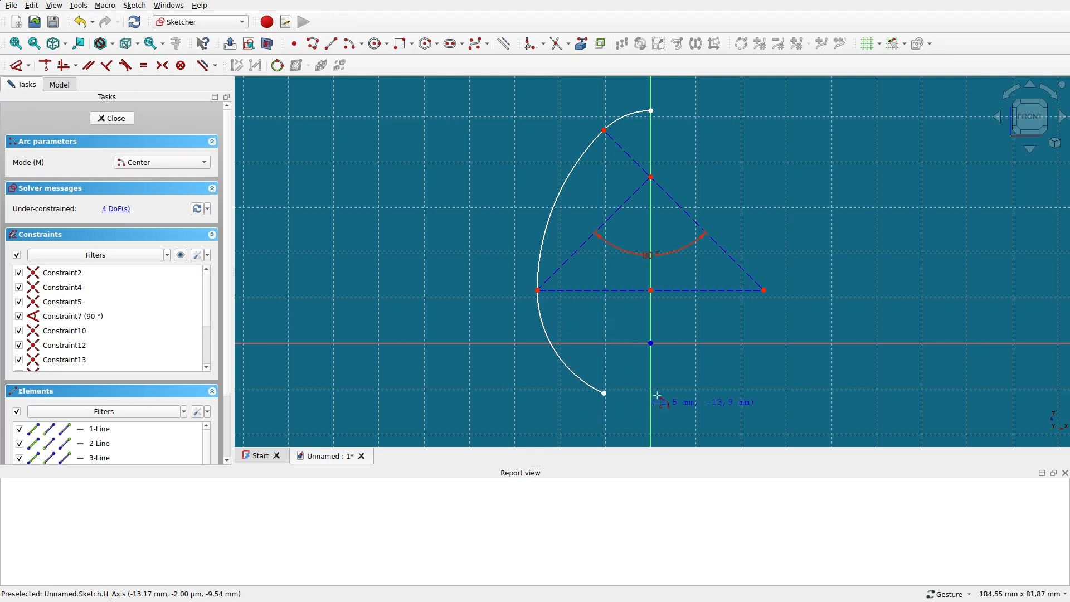
pyautogui.rightClick(468, 189)
# Constrain the radius of the new lower arc to 25 mm
pyautogui.click(545, 325)
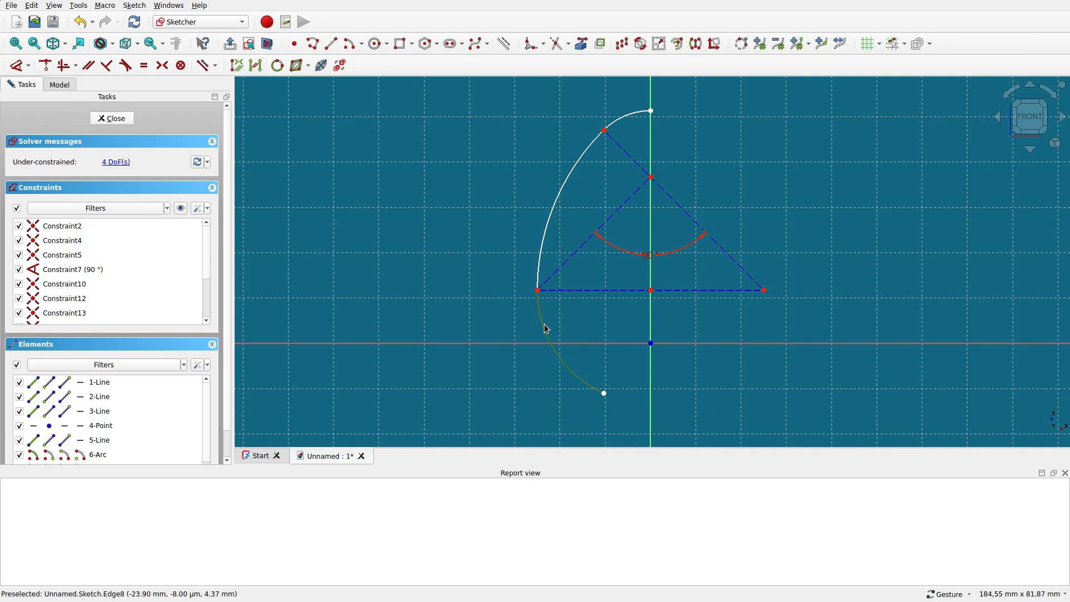
pyautogui.press('k')
pyautogui.press('r')
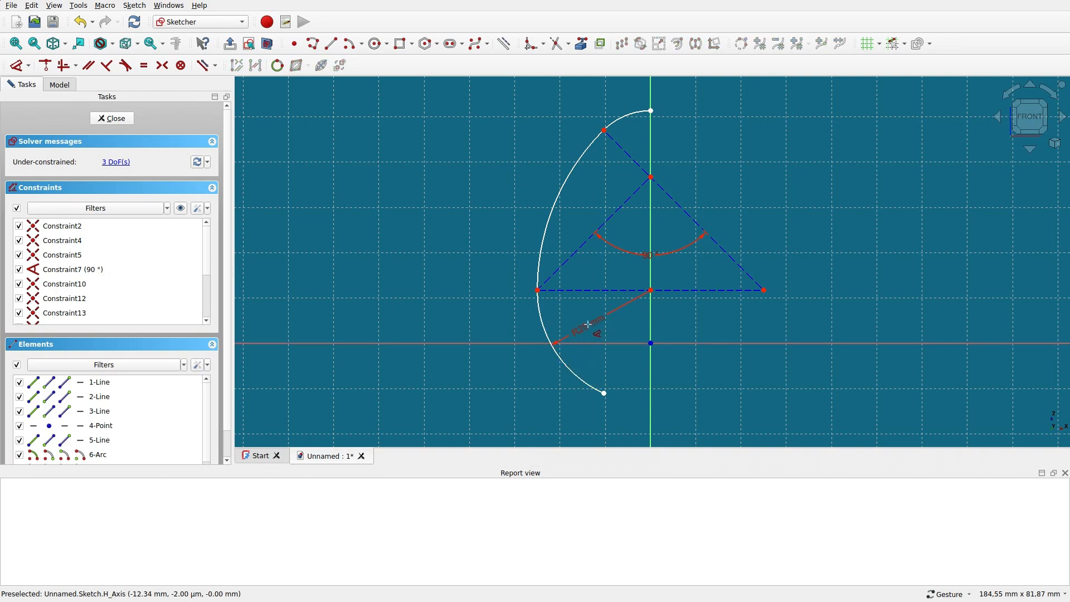
pyautogui.doubleClick(588, 325)
pyautogui.click(593, 339)
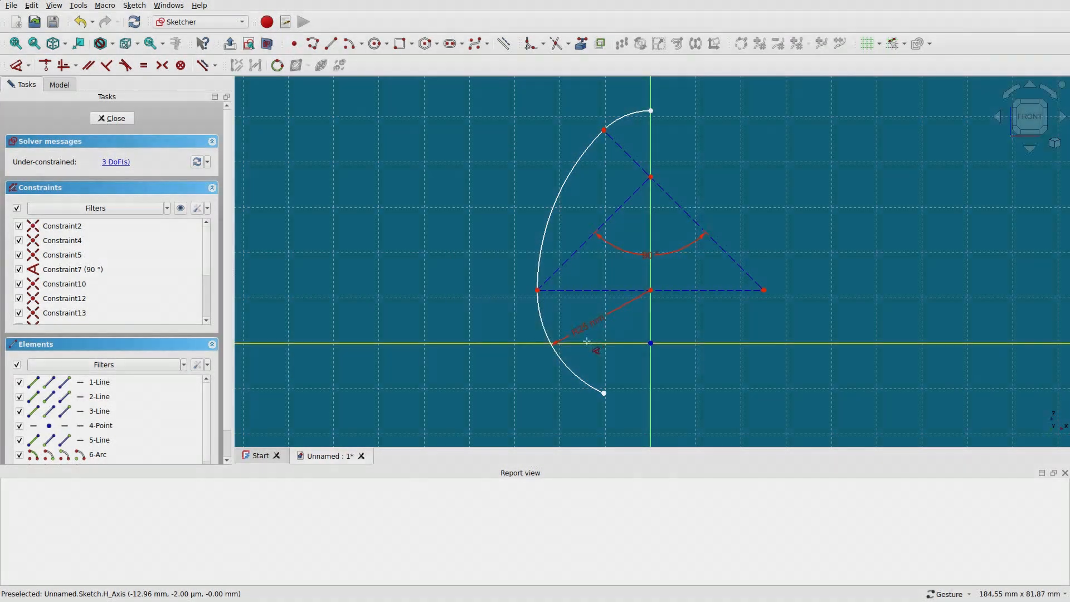
# Close the profile with a horizontal bottom line about 10 mm long to the axis and a vertical line up to the tip arc's end
pyautogui.click(327, 48)
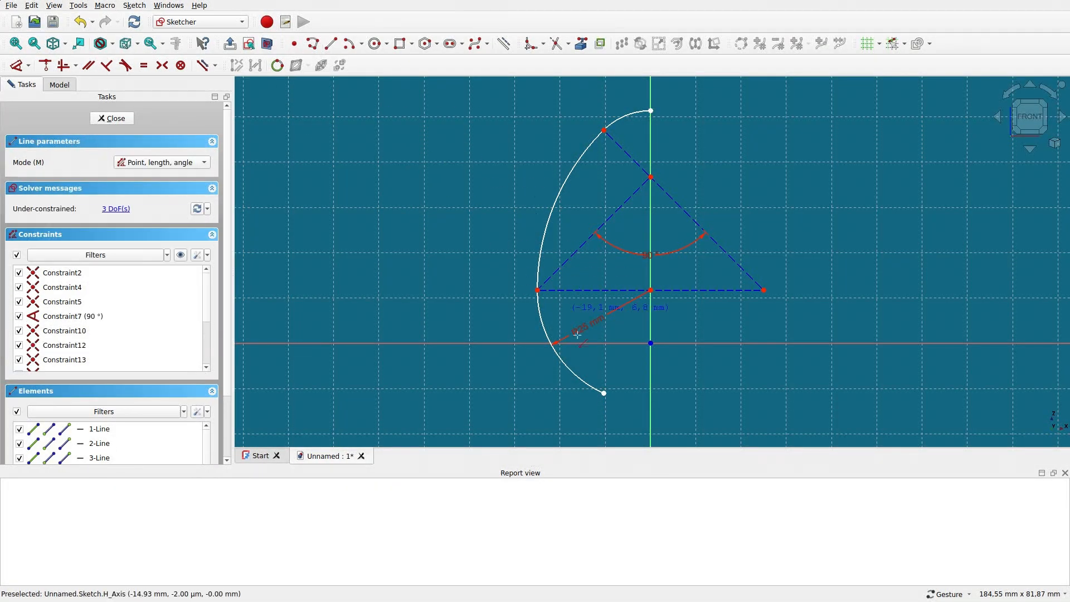
pyautogui.click(604, 393)
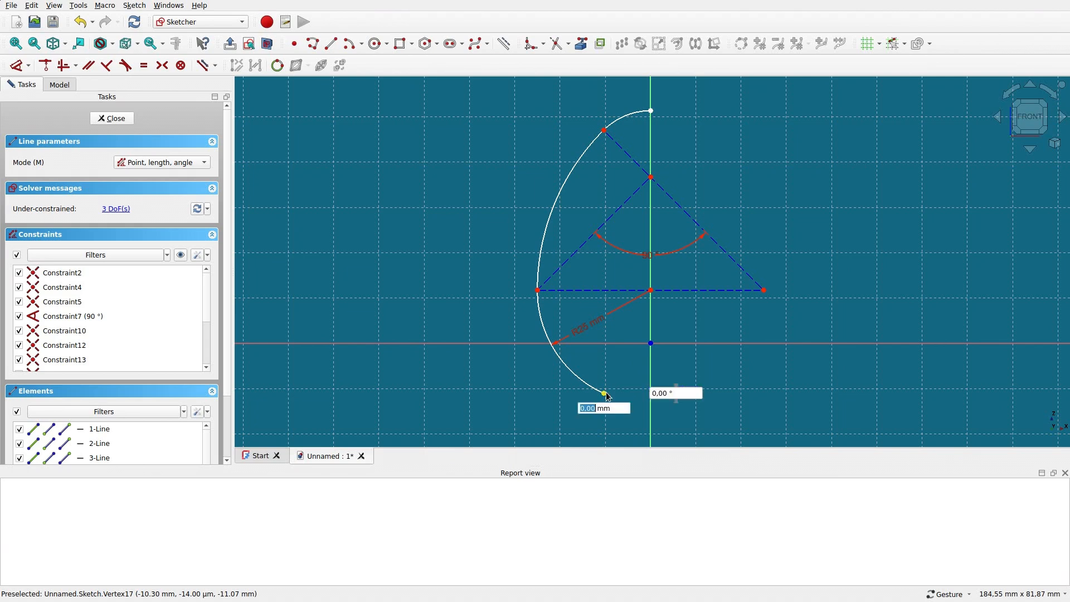
pyautogui.click(652, 392)
pyautogui.click(650, 393)
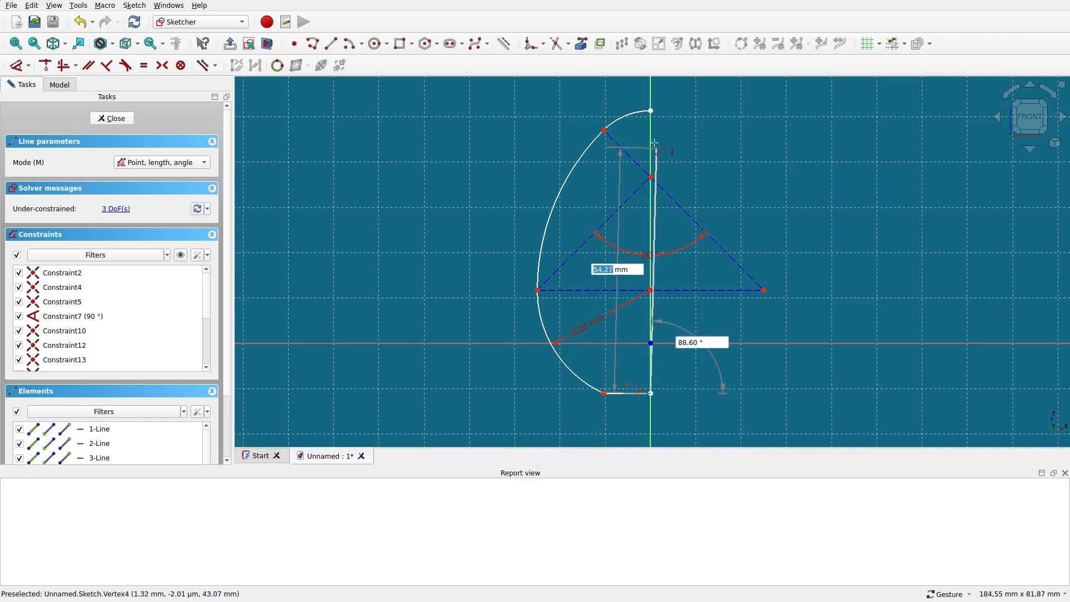
pyautogui.click(650, 111)
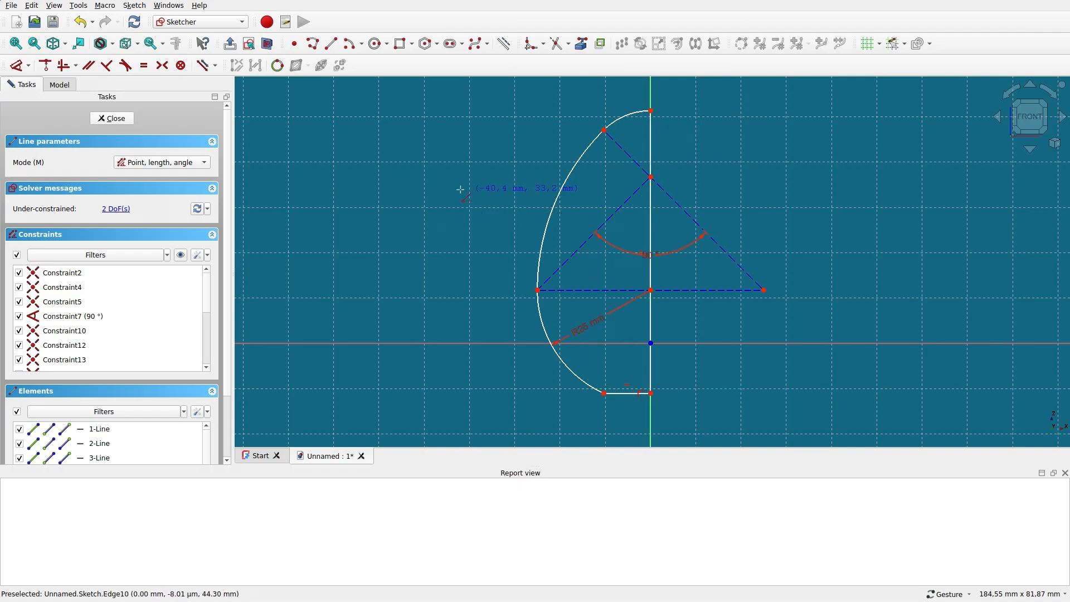
pyautogui.press('Escape')
# Constrain the length of the profile's flat bottom line to 7.5 mm
pyautogui.moveTo(546, 222)
pyautogui.mouseDown()
pyautogui.moveTo(549, 168)
pyautogui.moveTo(558, 248)
pyautogui.mouseUp()
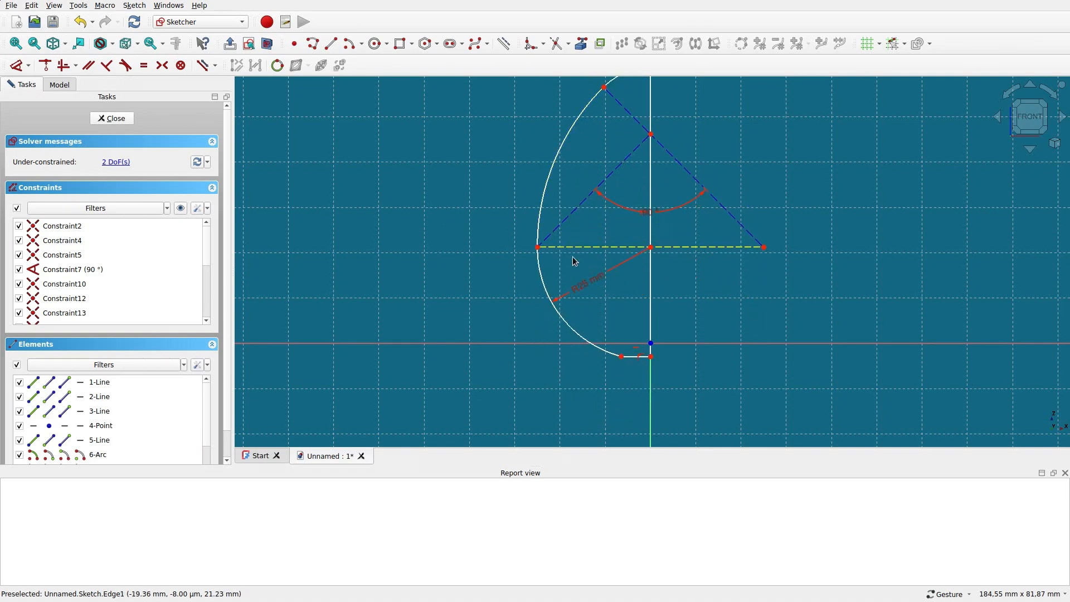
pyautogui.click(633, 356)
pyautogui.press('l')
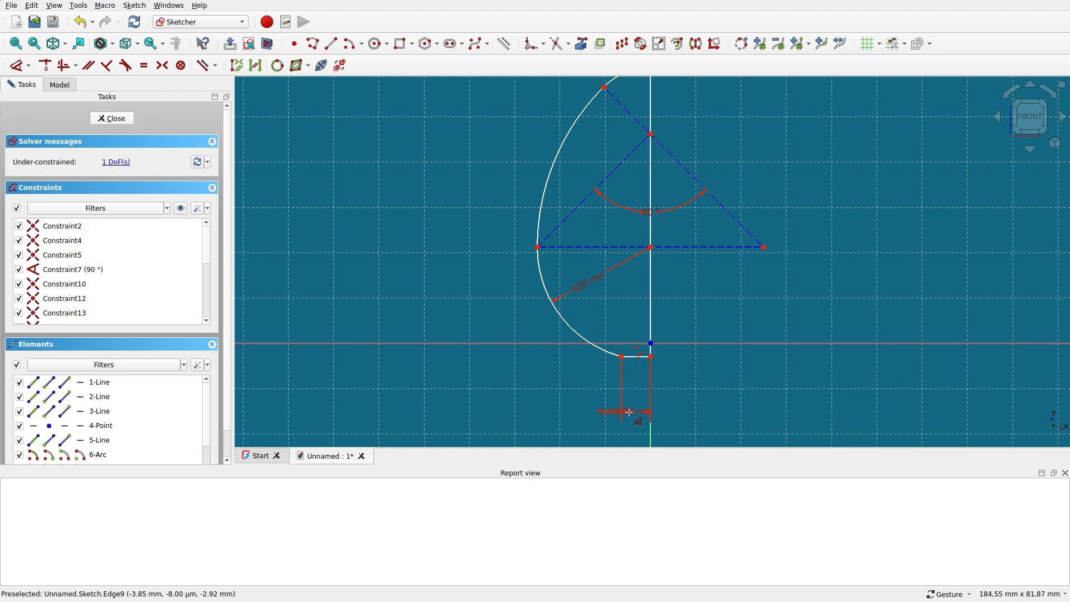
pyautogui.click(580, 388)
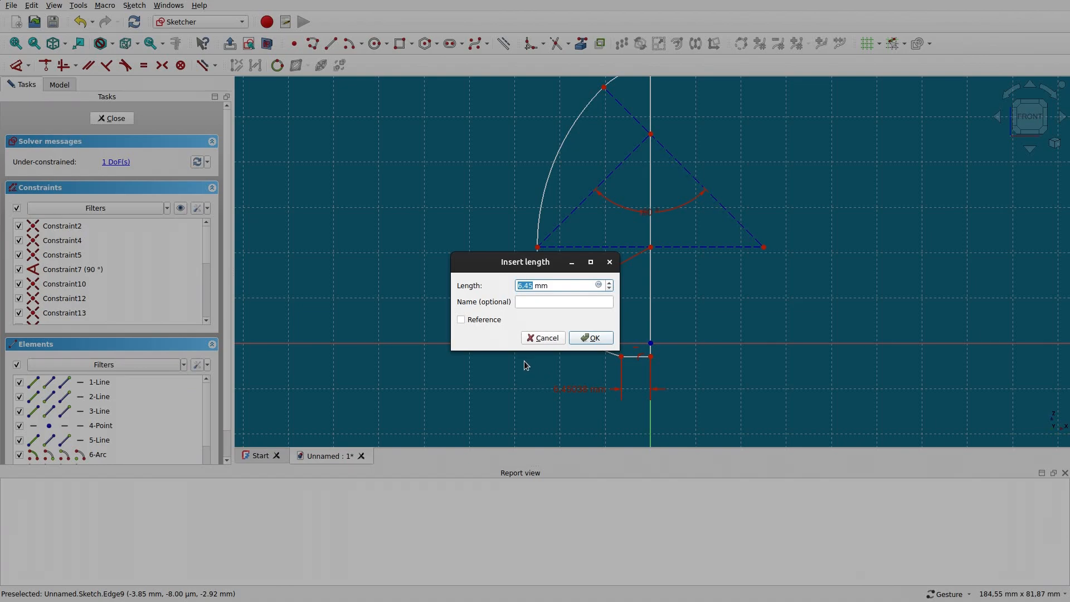
pyautogui.write('7.5')
pyautogui.click(589, 338)
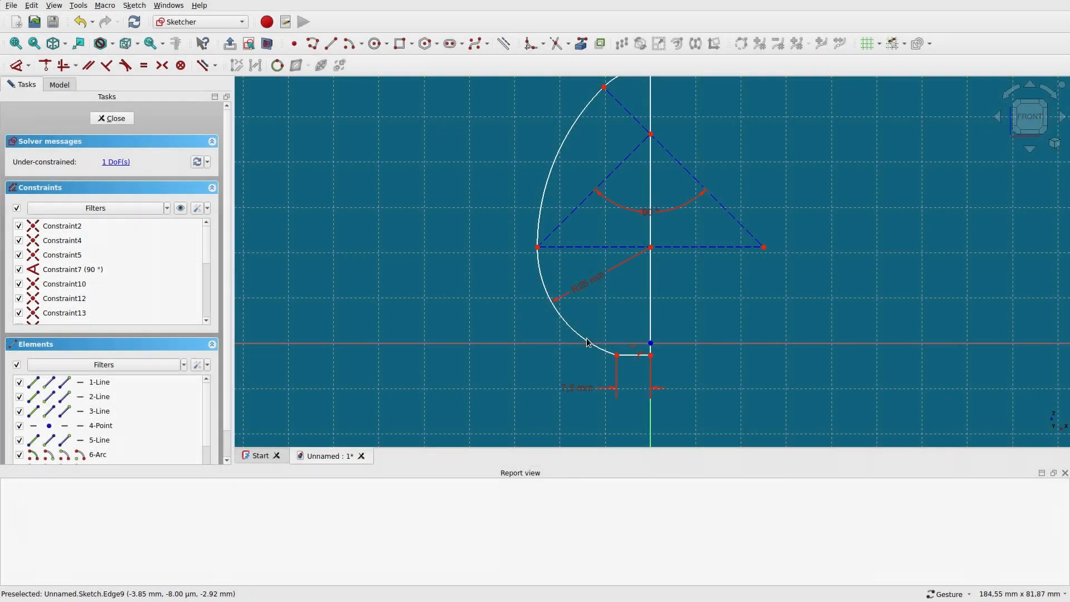
# Make the bottom line's axis endpoint coincident with the origin, delete the redundant constraint there, and finish the sketch
pyautogui.moveTo(576, 325); pyautogui.dragTo(564, 291)
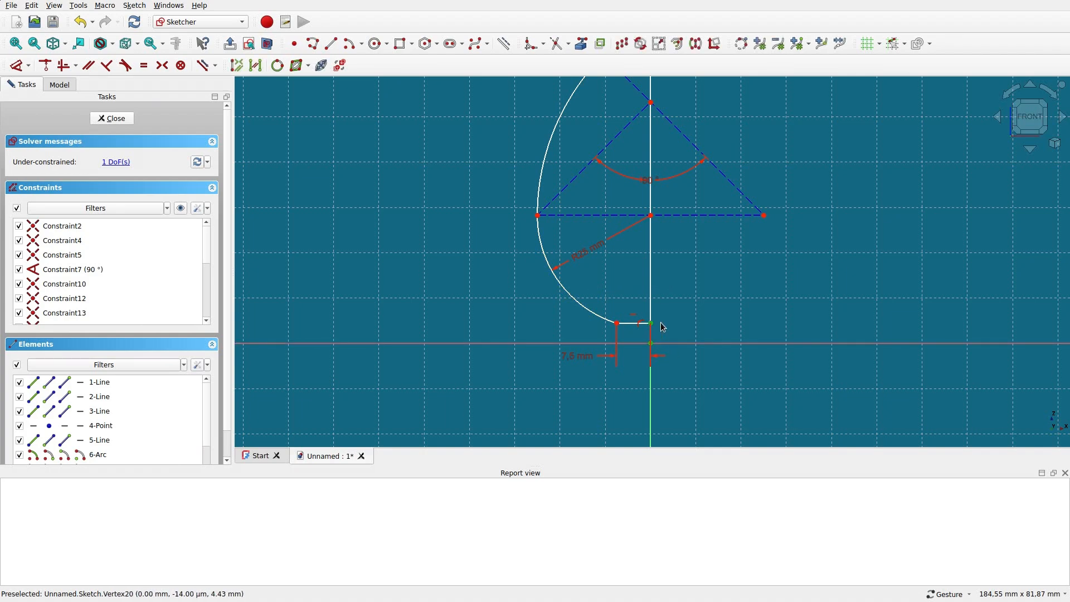
pyautogui.press('c')
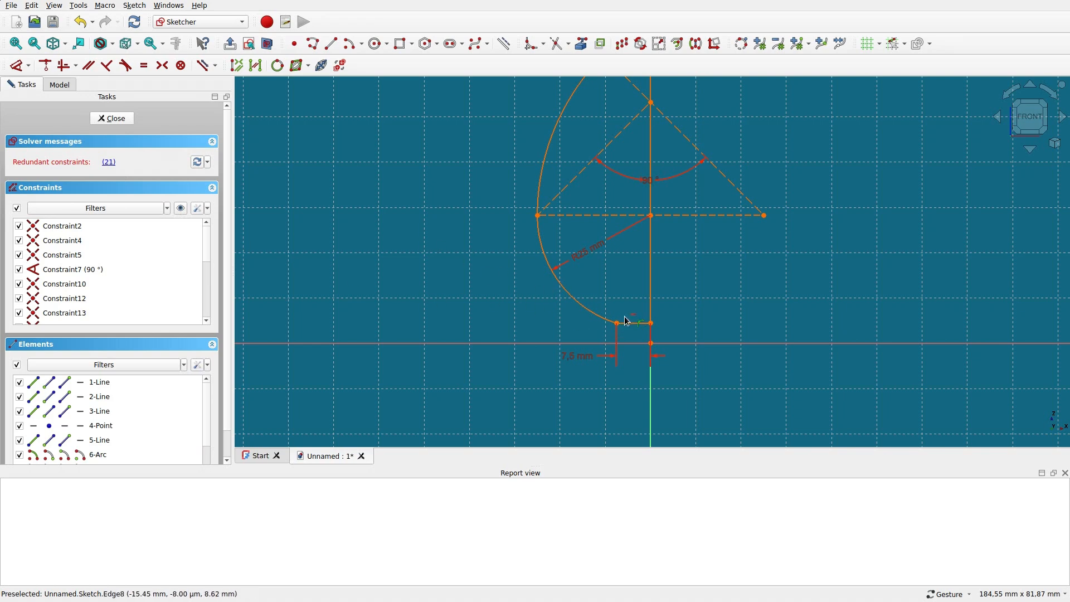
pyautogui.press('Delete')
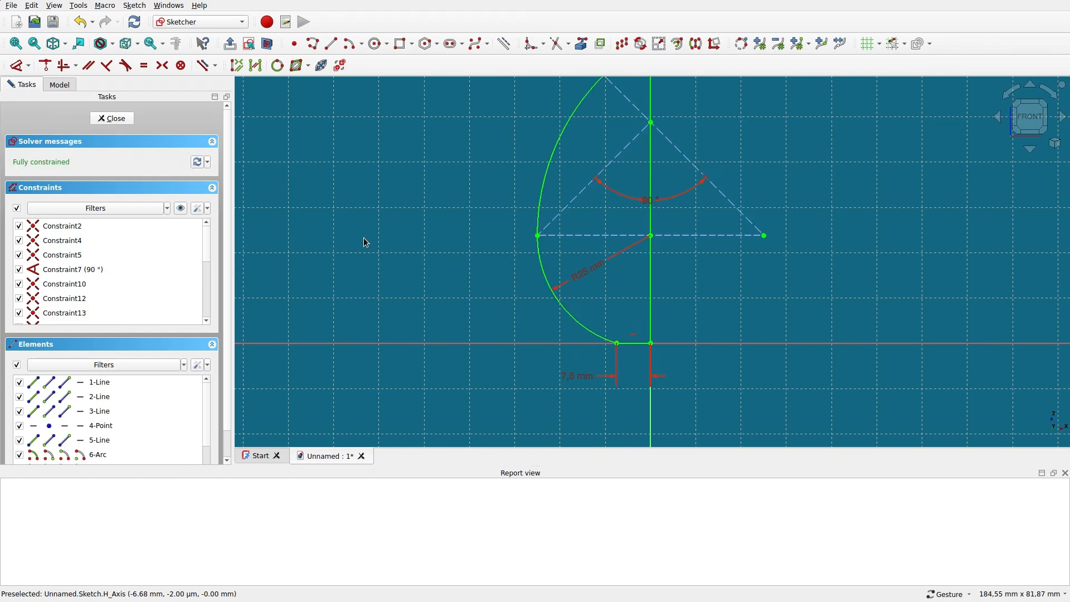
pyautogui.moveTo(742, 141); pyautogui.dragTo(724, 210, button='right')
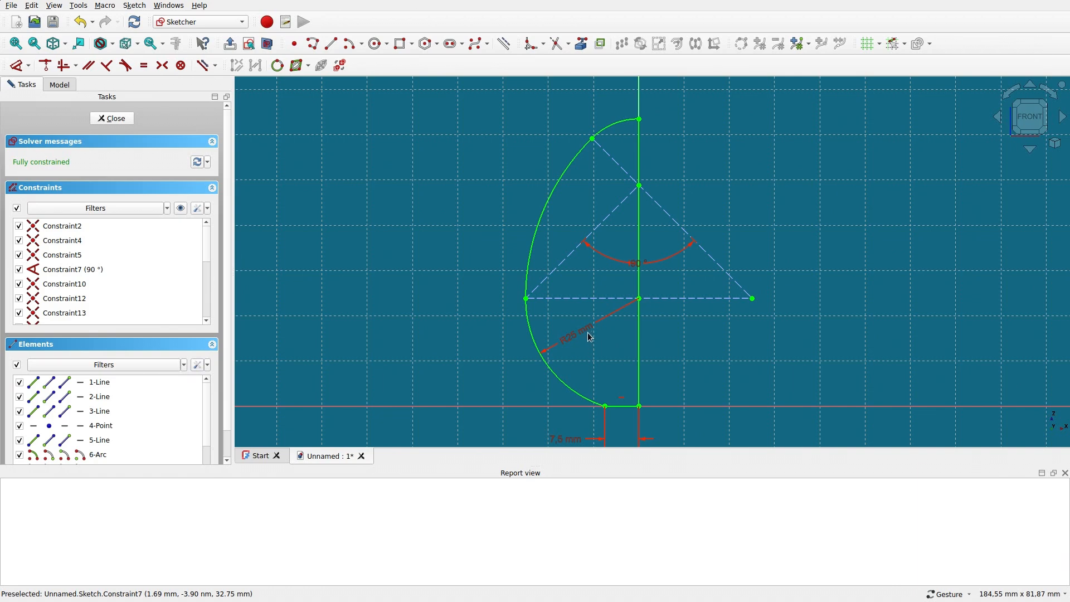
pyautogui.click(113, 118)
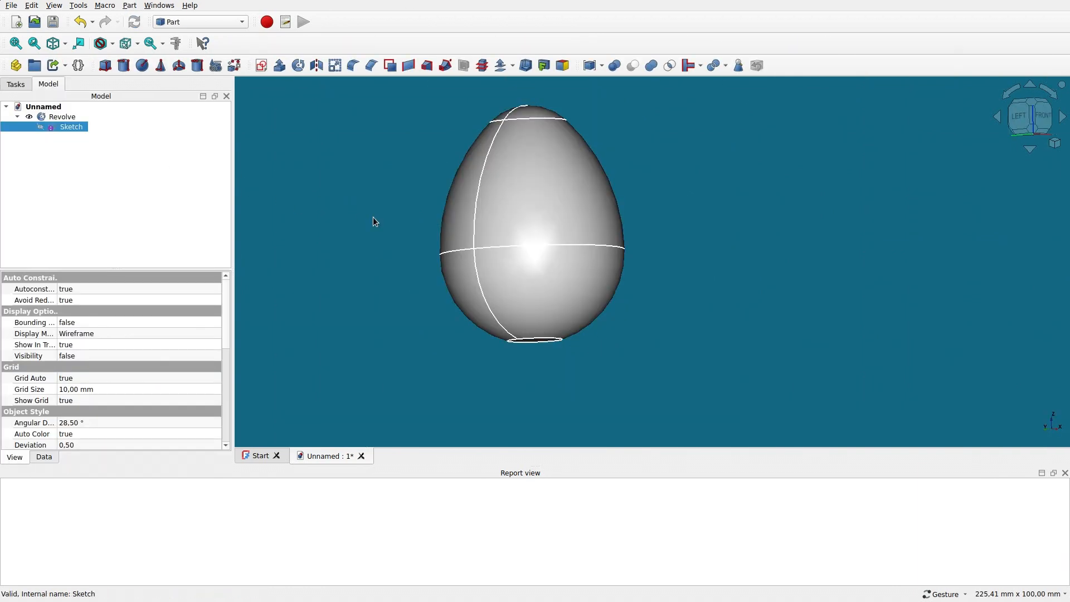
pyautogui.moveTo(616, 152); pyautogui.dragTo(545, 261)
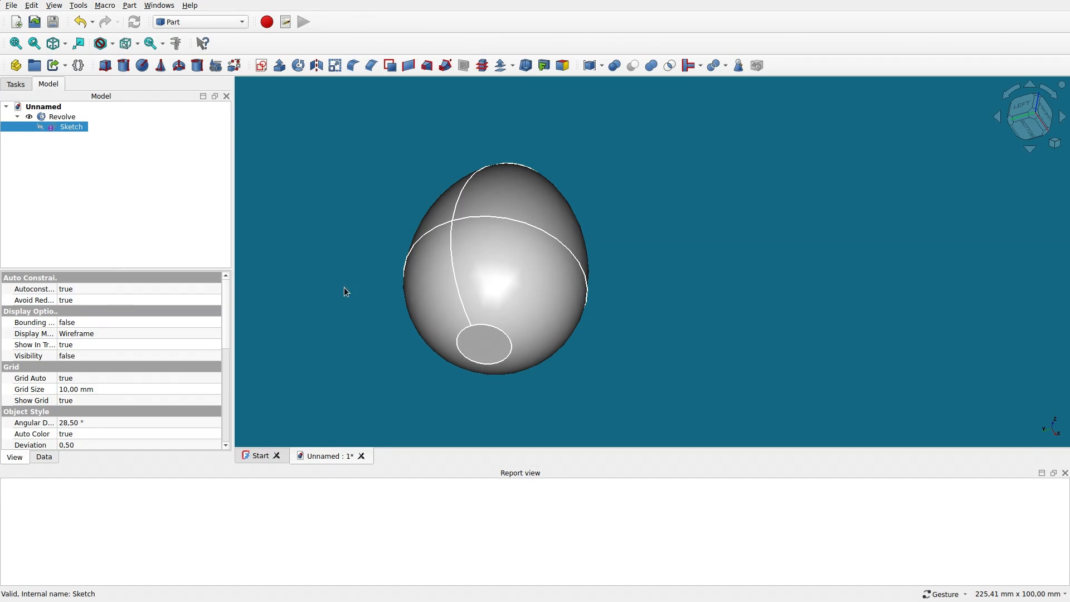
# Reopen the egg's profile sketch, try 15 mm for the bottom line, and set its length to 10 mm
pyautogui.doubleClick(71, 127)
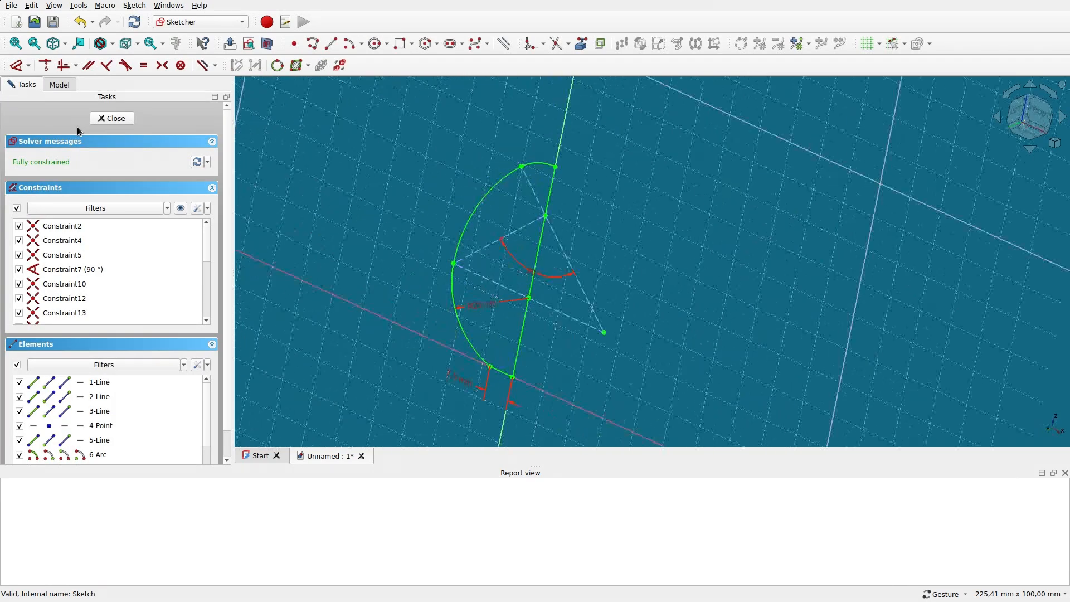
pyautogui.doubleClick(559, 395)
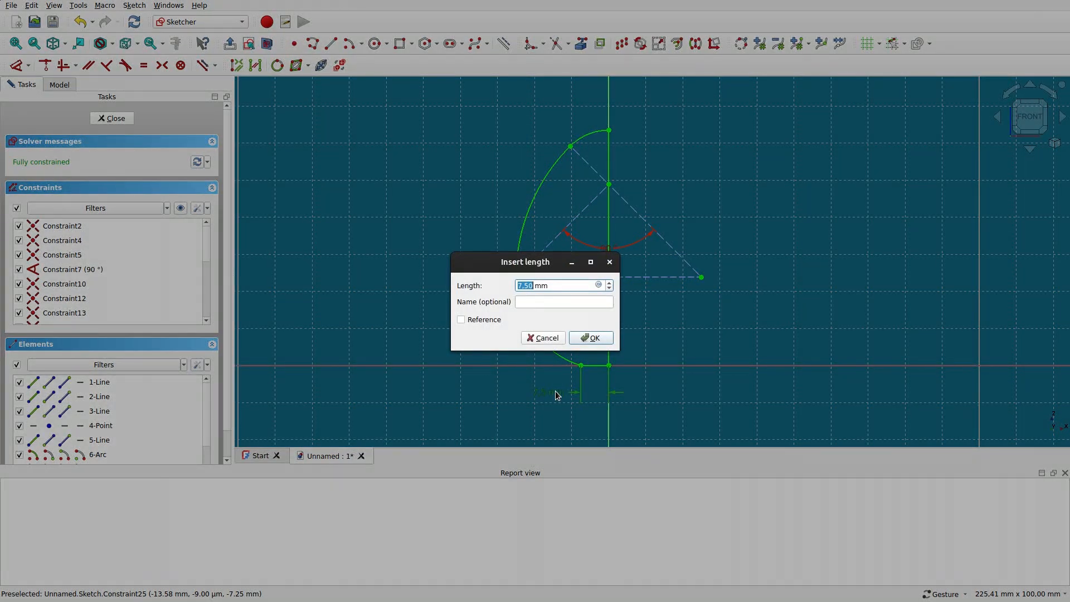
pyautogui.write('1')
pyautogui.press('Return')
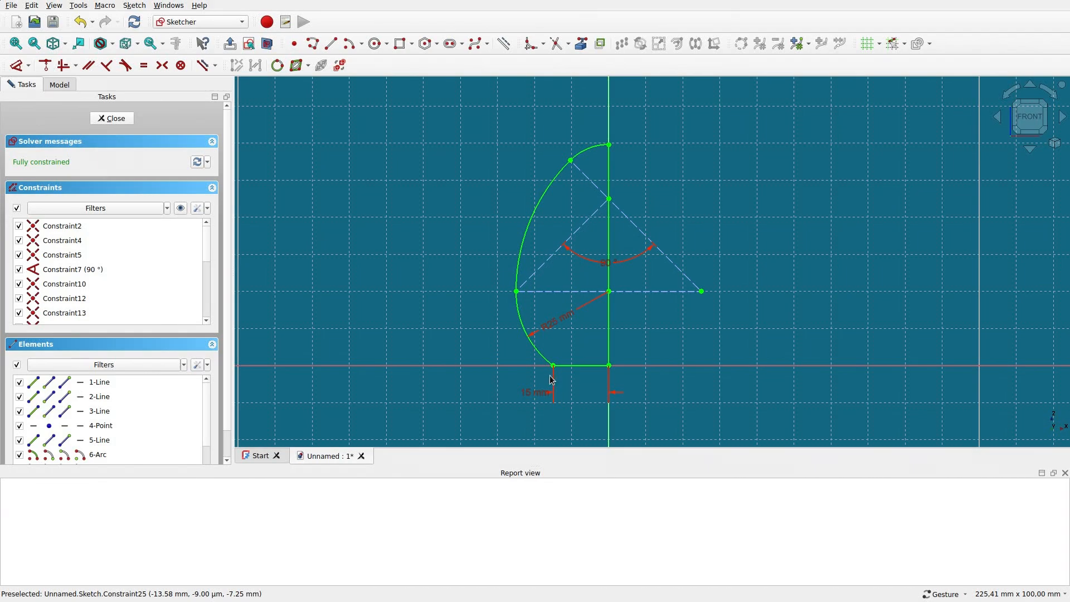
pyautogui.doubleClick(539, 389)
pyautogui.write('1')
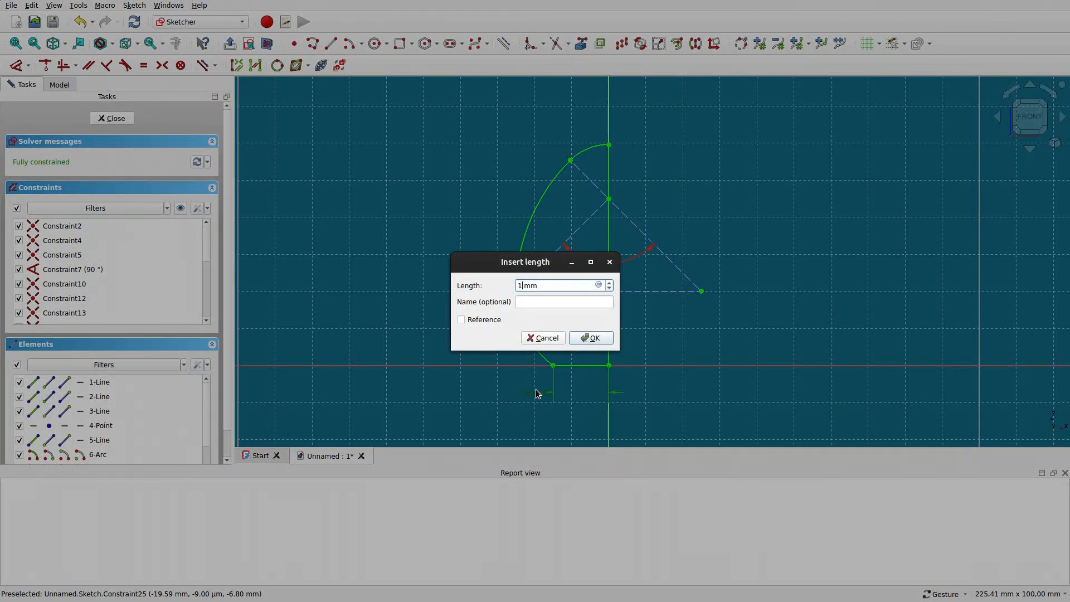
pyautogui.write('0')
pyautogui.press('Return')
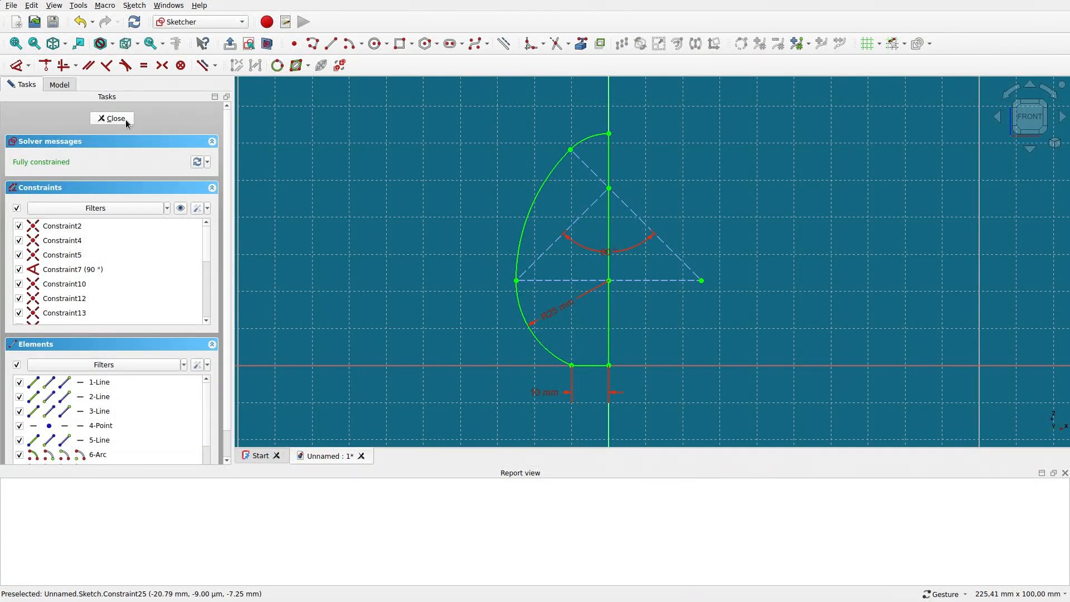
pyautogui.click(126, 120)
# Examine the revolved egg's shape from the side and from below, including its flat bottom face
pyautogui.moveTo(613, 239)
pyautogui.mouseDown()
pyautogui.moveTo(616, 186)
pyautogui.moveTo(568, 254)
pyautogui.moveTo(554, 306)
pyautogui.moveTo(640, 303)
pyautogui.moveTo(707, 210)
pyautogui.moveTo(736, 280)
pyautogui.moveTo(672, 297)
pyautogui.mouseUp()
pyautogui.scroll(-6, 643, 296)
pyautogui.scroll(4, 577, 233)
pyautogui.moveTo(729, 269); pyautogui.dragTo(620, 232, button='right')
pyautogui.moveTo(638, 256); pyautogui.dragTo(569, 261)
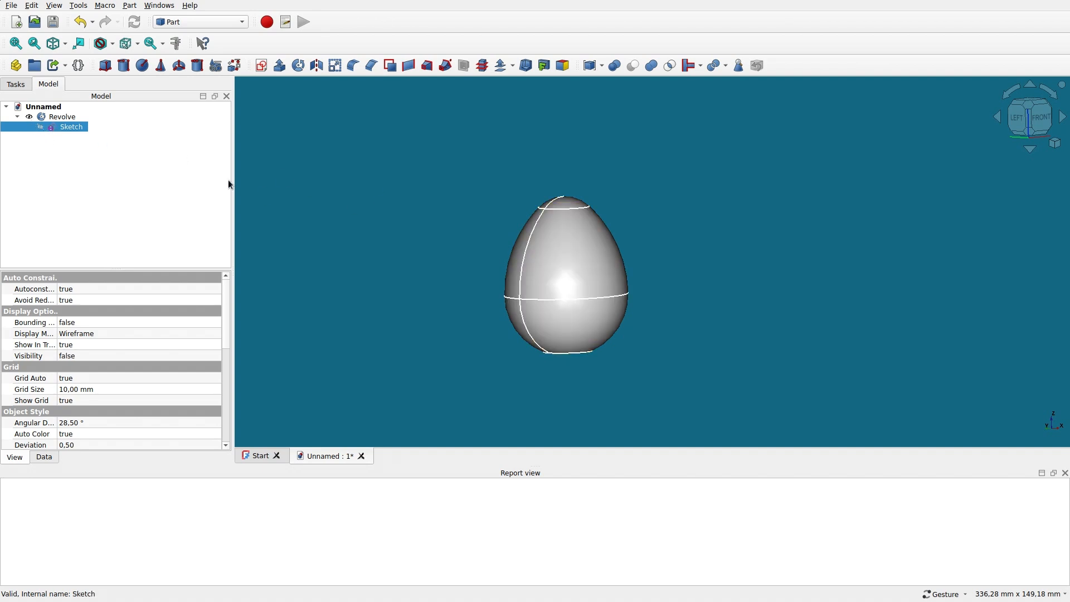
pyautogui.moveTo(523, 293); pyautogui.dragTo(522, 287)
pyautogui.click(210, 152)
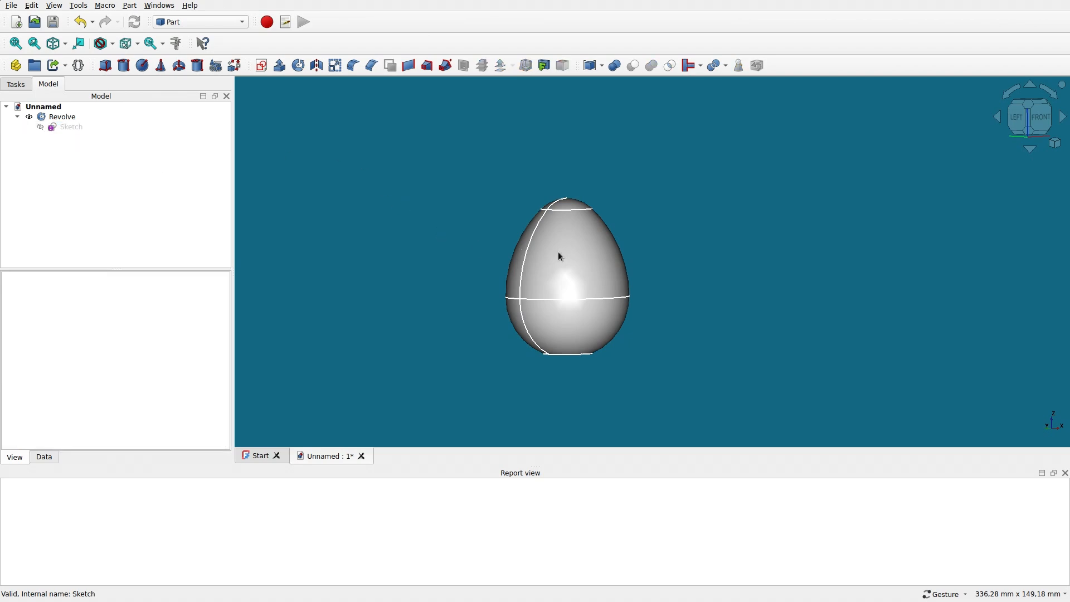
pyautogui.moveTo(575, 209); pyautogui.dragTo(597, 251)
pyautogui.moveTo(660, 293); pyautogui.dragTo(487, 158)
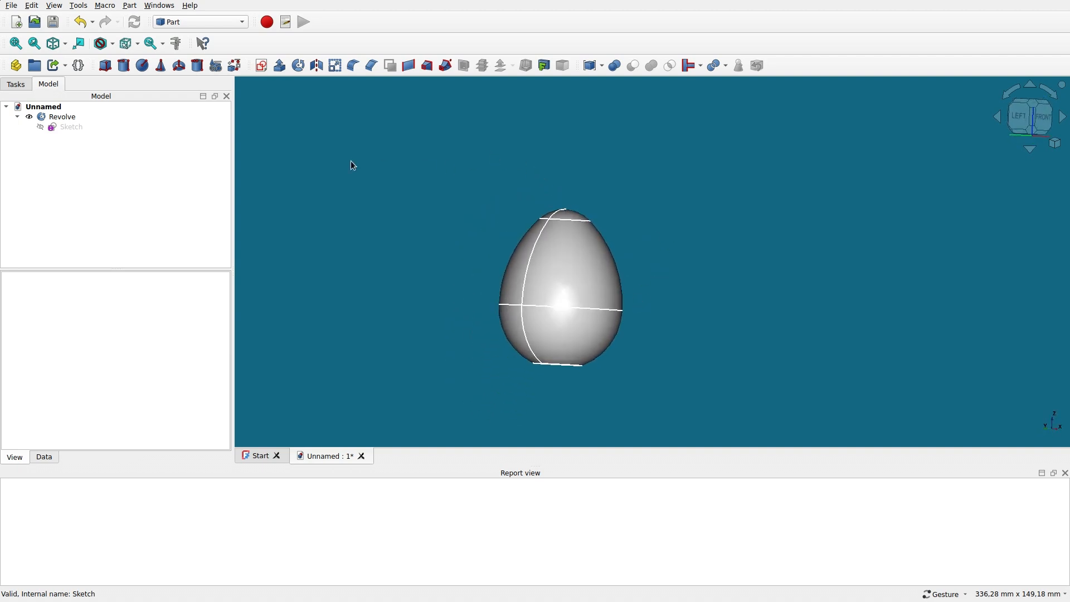
pyautogui.click(67, 127)
pyautogui.click(39, 128)
pyautogui.moveTo(618, 234)
pyautogui.mouseDown()
pyautogui.moveTo(613, 211)
pyautogui.moveTo(636, 214)
pyautogui.moveTo(638, 229)
pyautogui.moveTo(646, 190)
pyautogui.moveTo(696, 209)
pyautogui.mouseUp()
pyautogui.moveTo(426, 244); pyautogui.dragTo(499, 231)
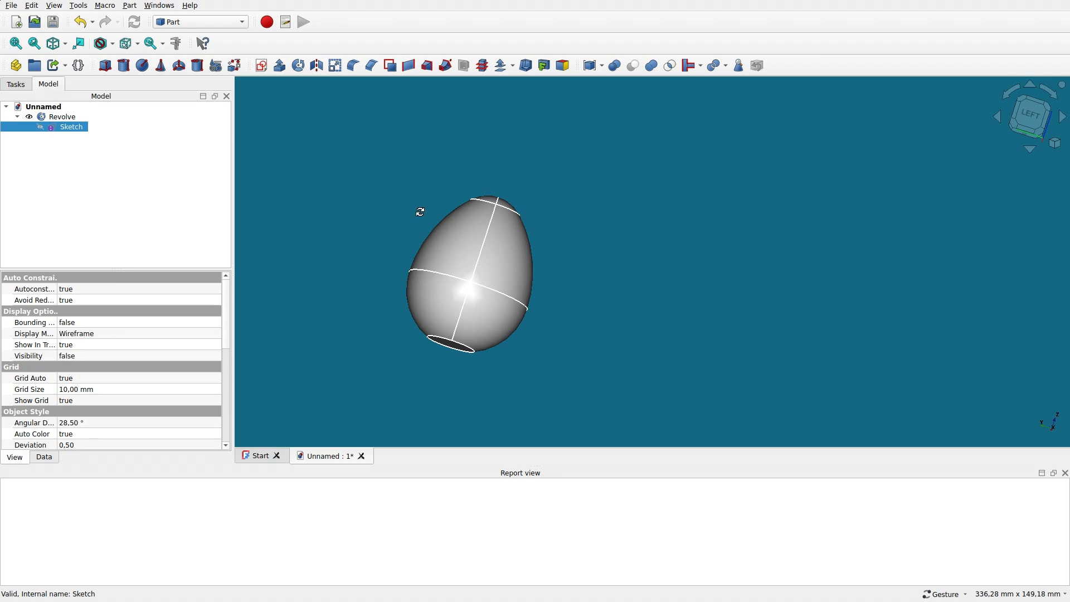
pyautogui.moveTo(423, 207); pyautogui.dragTo(435, 224)
pyautogui.moveTo(459, 379); pyautogui.dragTo(463, 344)
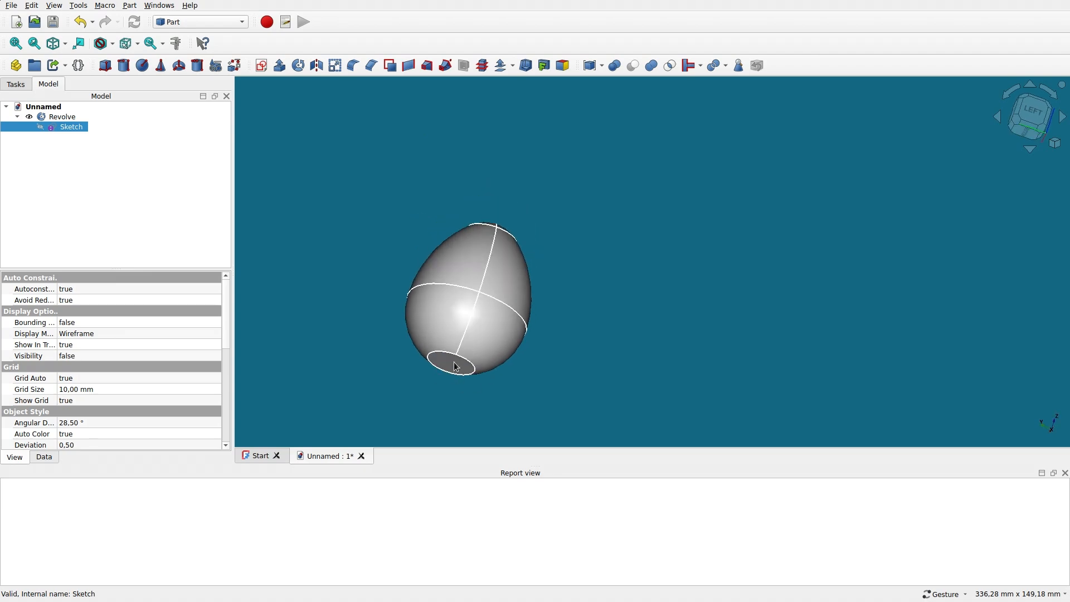
pyautogui.click(454, 364)
pyautogui.click(349, 285)
pyautogui.moveTo(368, 224); pyautogui.dragTo(352, 234)
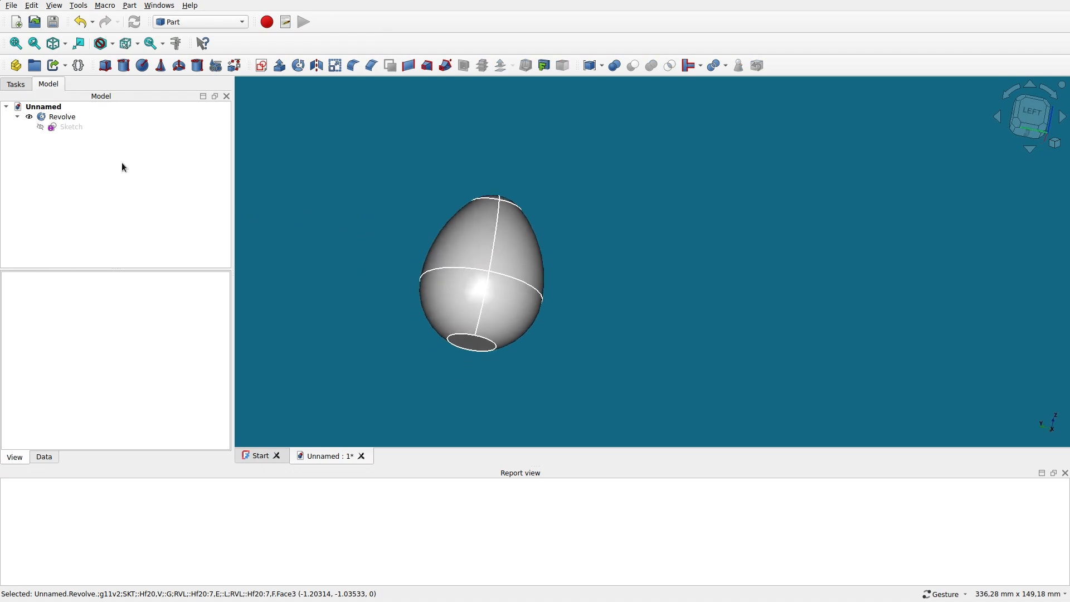
# Create a new sketch attached to the revolved egg, using Object's XY as the attachment method
pyautogui.click(262, 67)
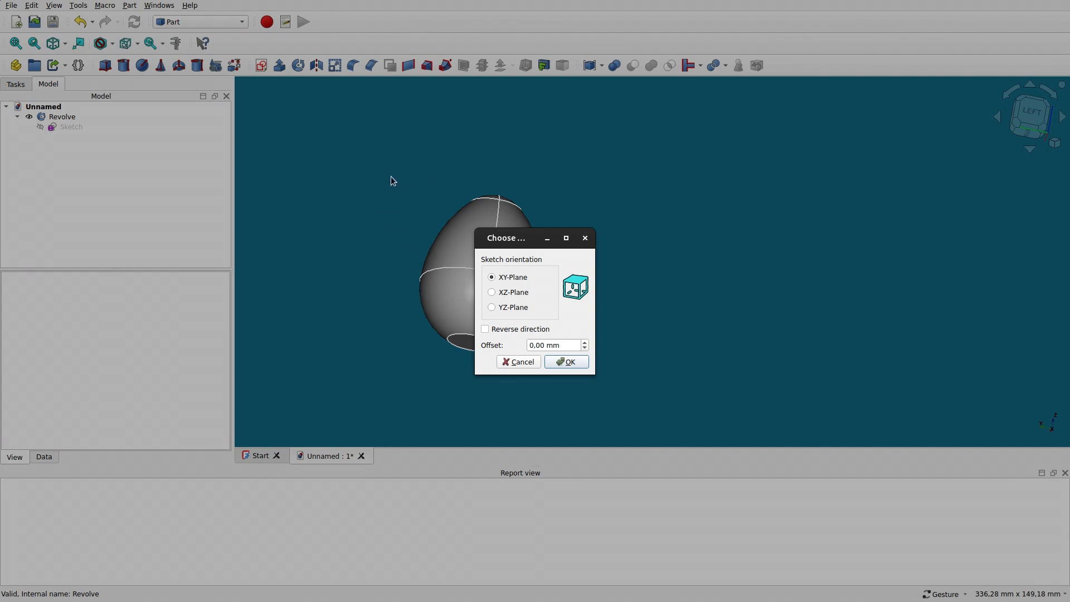
pyautogui.press('Escape')
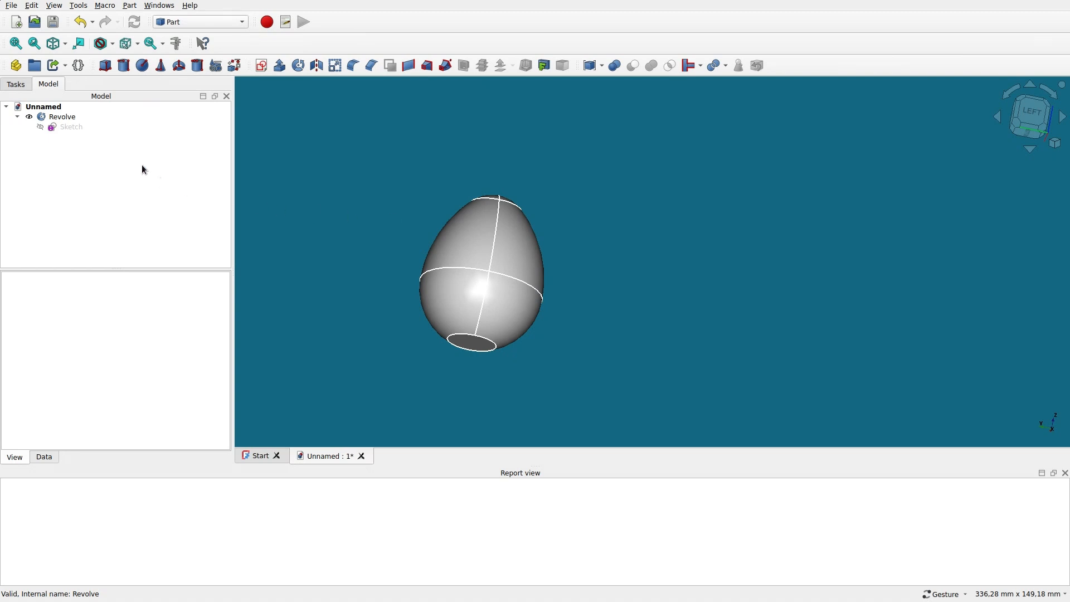
pyautogui.click(66, 118)
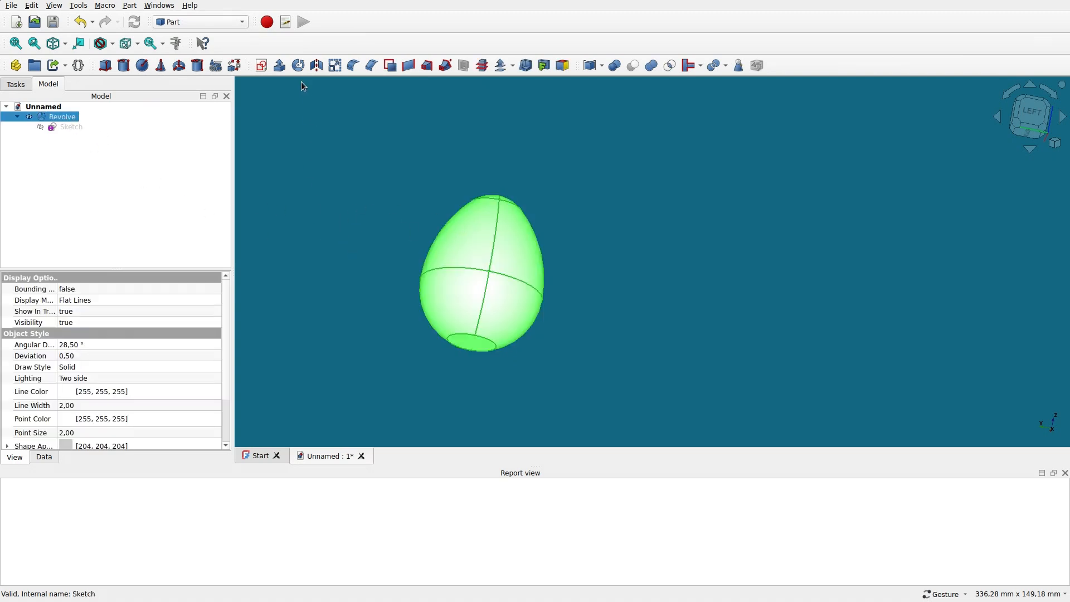
pyautogui.click(261, 65)
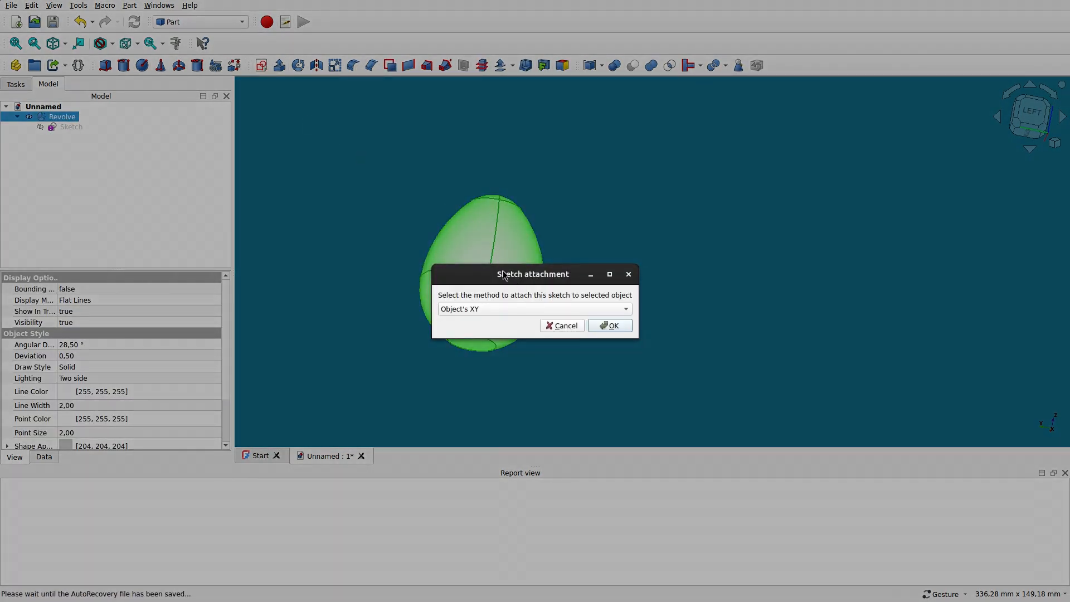
pyautogui.click(544, 308)
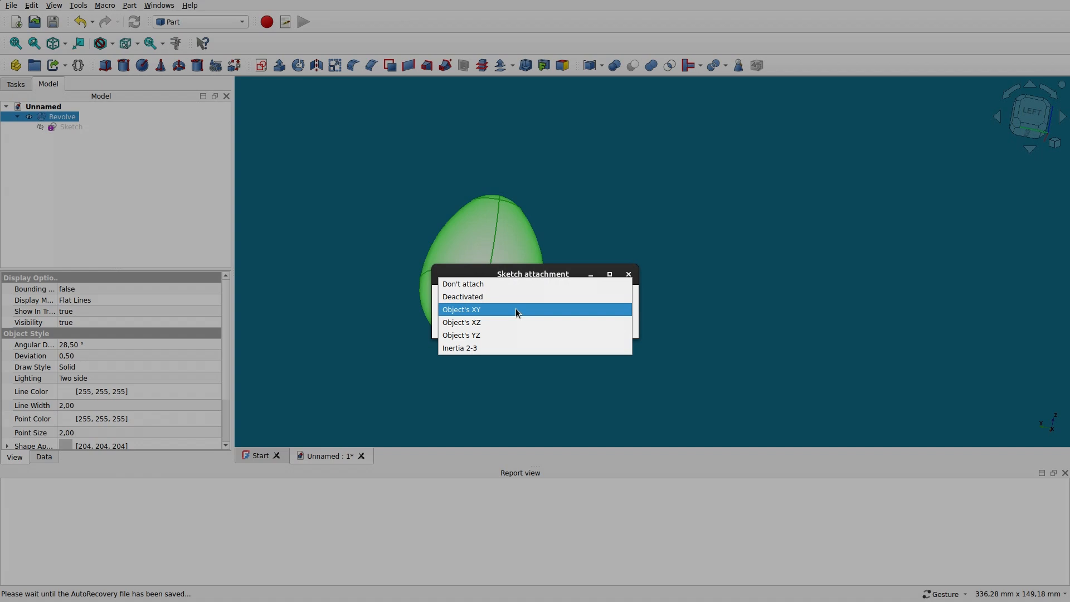
pyautogui.click(516, 311)
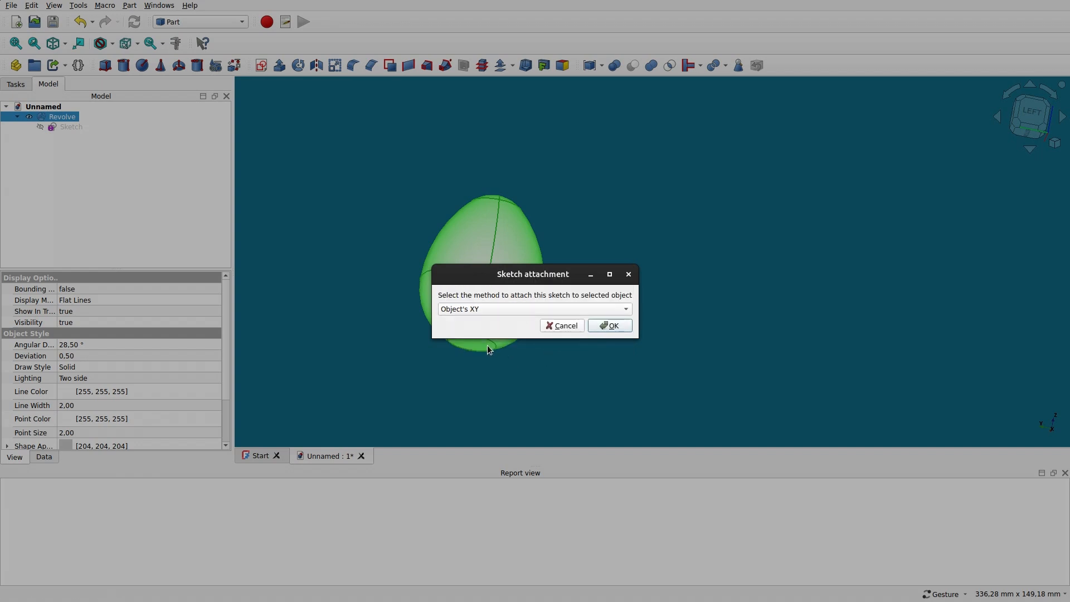
pyautogui.click(611, 327)
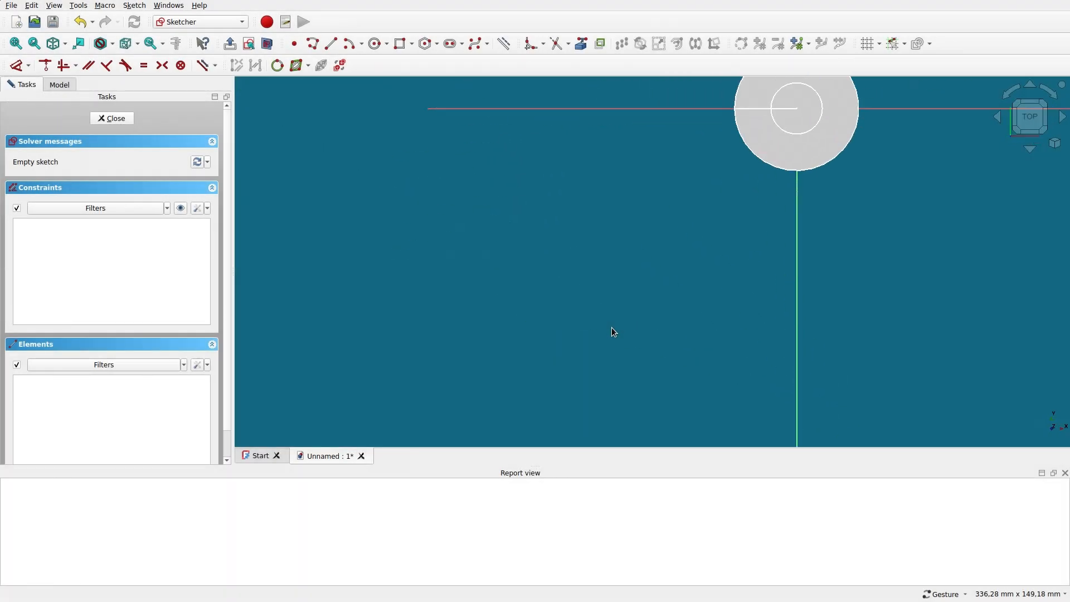
# Check the new sketch plane's position on the egg and view the egg sectioned at that plane
pyautogui.moveTo(680, 298)
pyautogui.mouseDown(button='right')
pyautogui.moveTo(528, 349)
pyautogui.moveTo(420, 427)
pyautogui.moveTo(386, 410)
pyautogui.mouseUp(button='right')
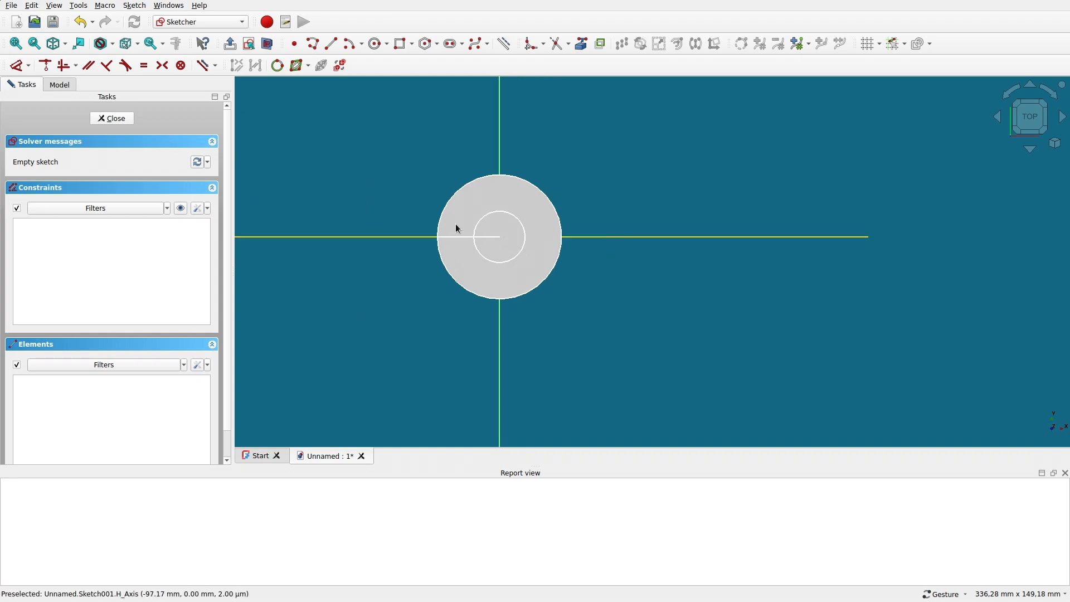
pyautogui.click(1035, 84)
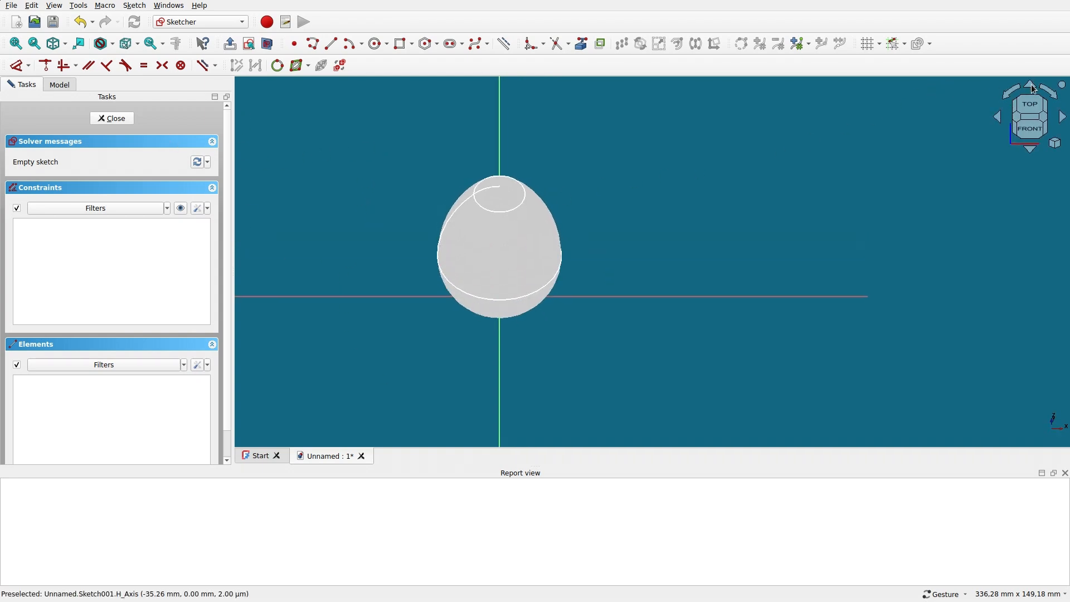
pyautogui.click(1033, 151)
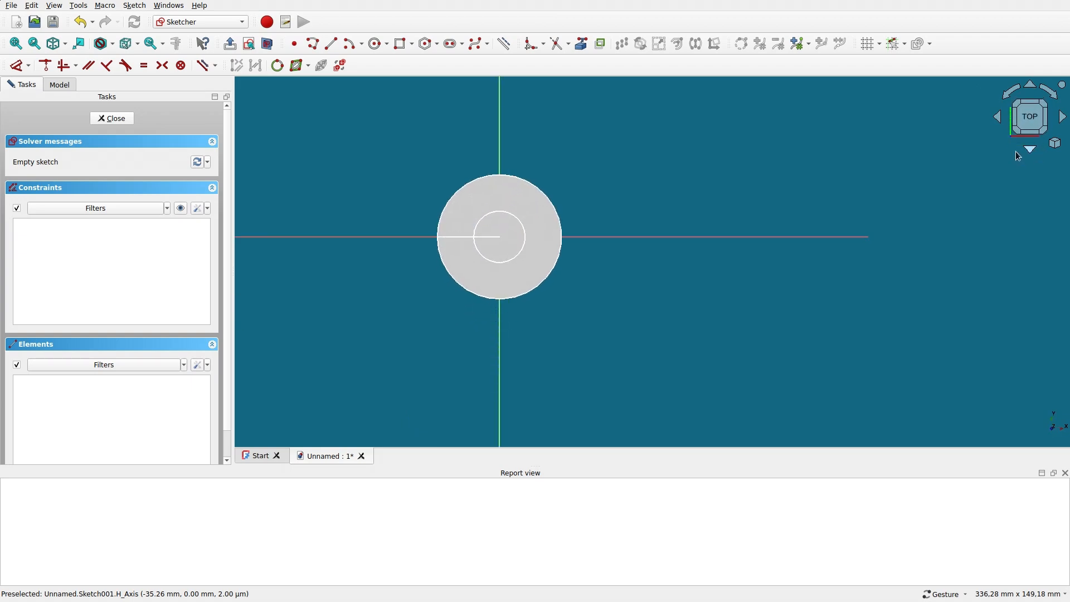
pyautogui.click(268, 48)
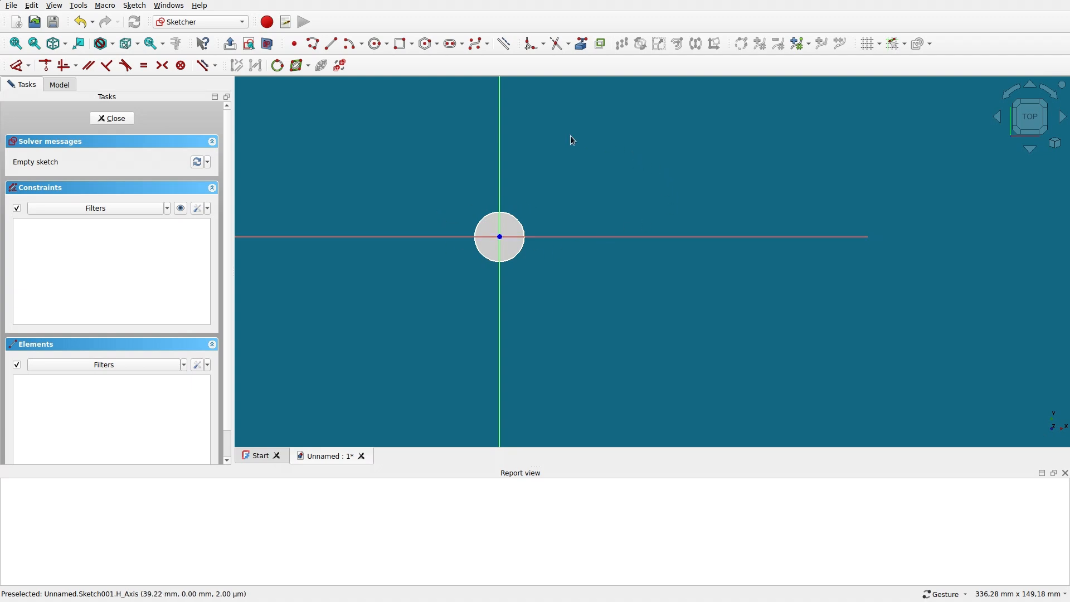
pyautogui.scroll(-3, 526, 240)
pyautogui.scroll(2, 700, 111)
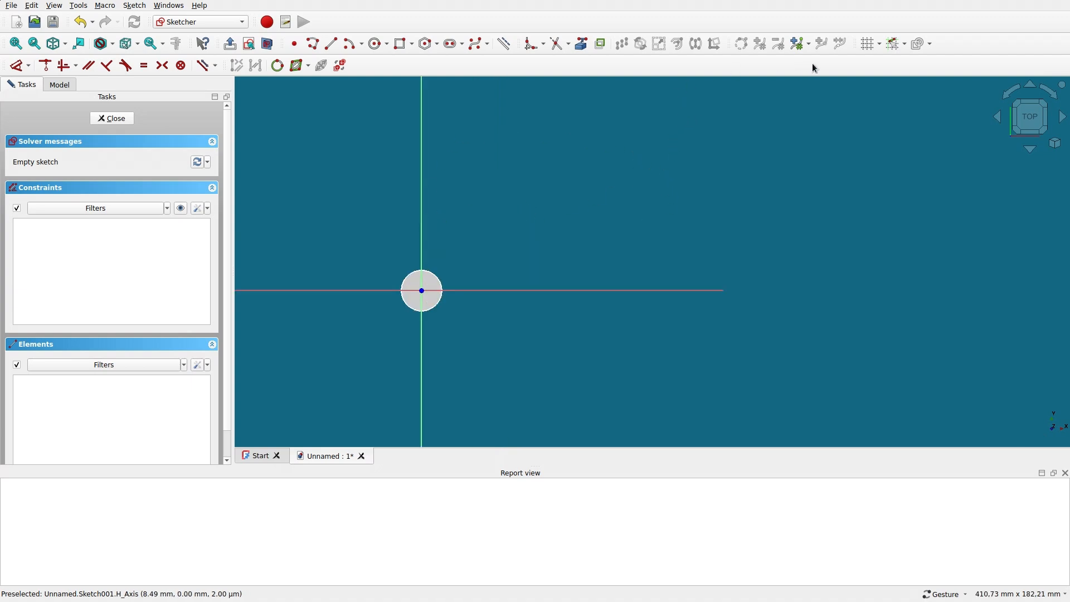
# Show the grid in the new sketch and turn off the section view
pyautogui.click(869, 44)
pyautogui.scroll(-1, 631, 160)
pyautogui.scroll(-2, 632, 162)
pyautogui.scroll(3, 550, 209)
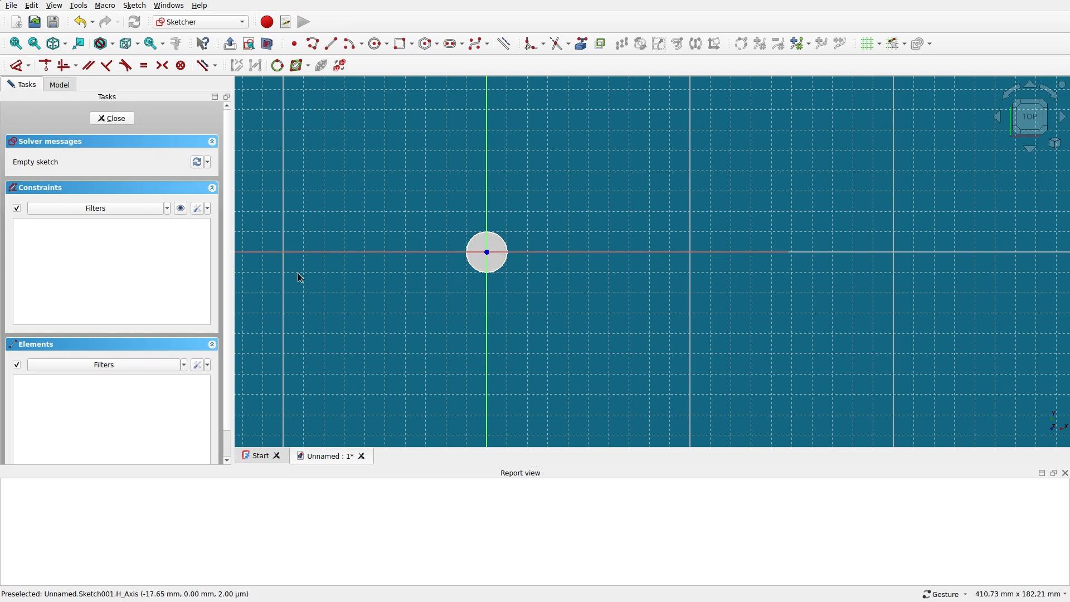
pyautogui.click(268, 45)
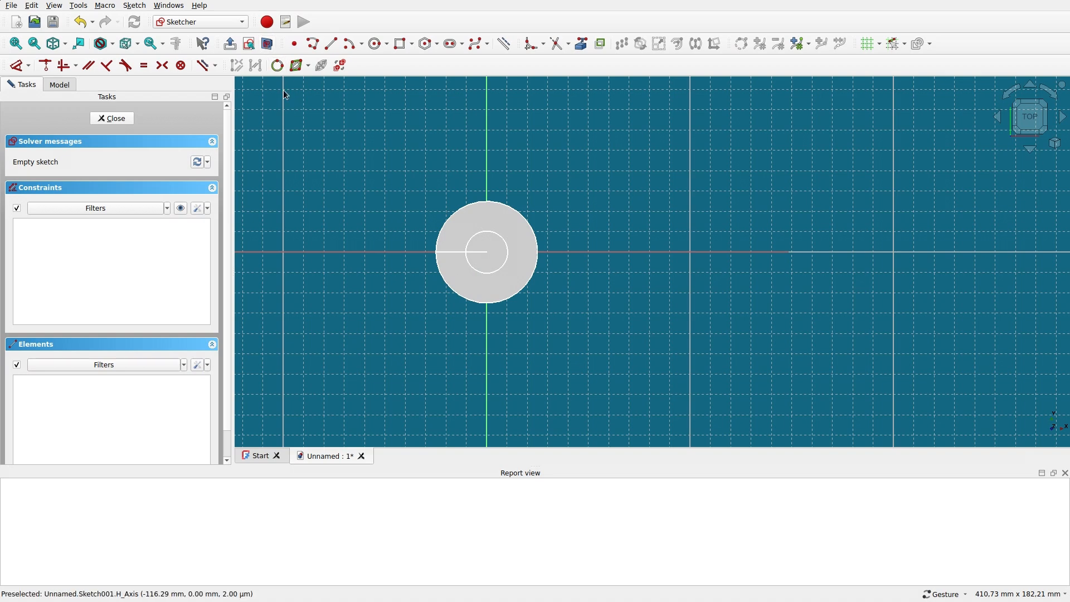
# Sketch a centre-defined arc of about 34 mm radius, centred on the horizontal axis and starting at the origin, and close the sketch
pyautogui.click(268, 45)
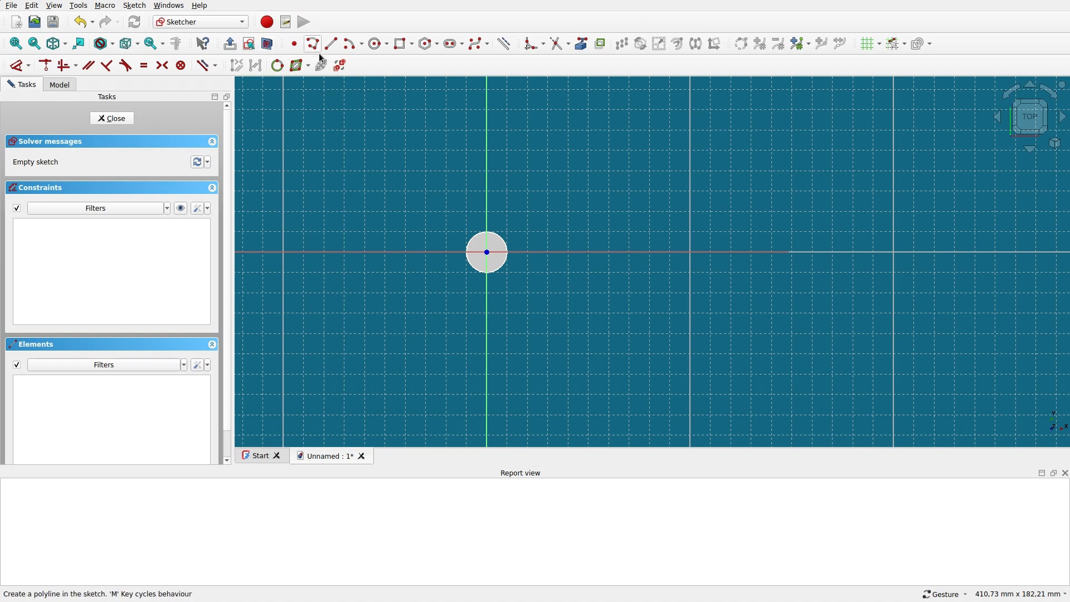
pyautogui.click(349, 46)
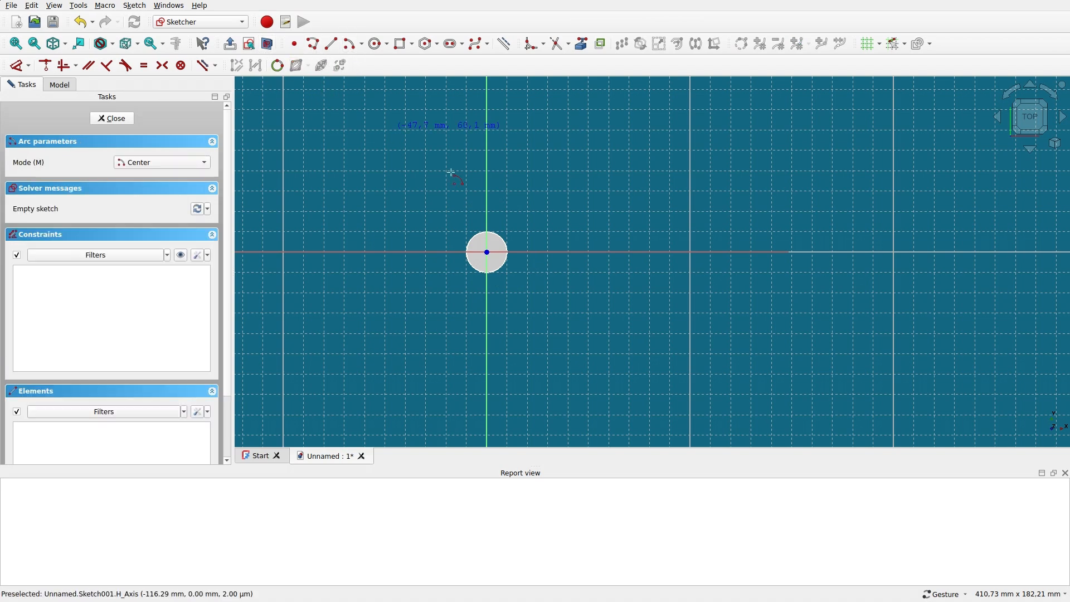
pyautogui.click(557, 252)
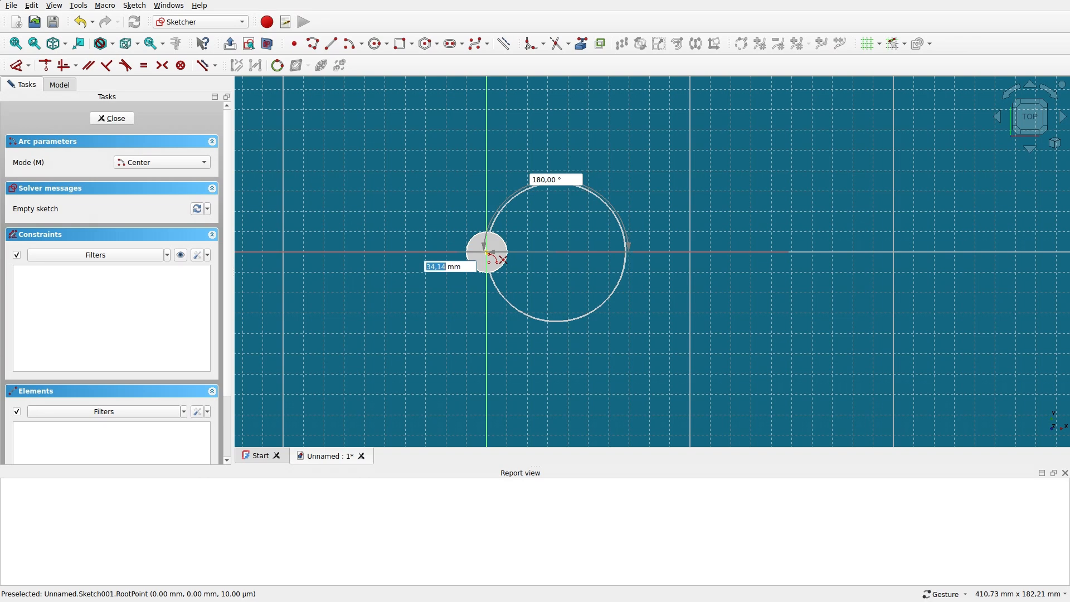
pyautogui.scroll(1, 487, 251)
pyautogui.click(487, 252)
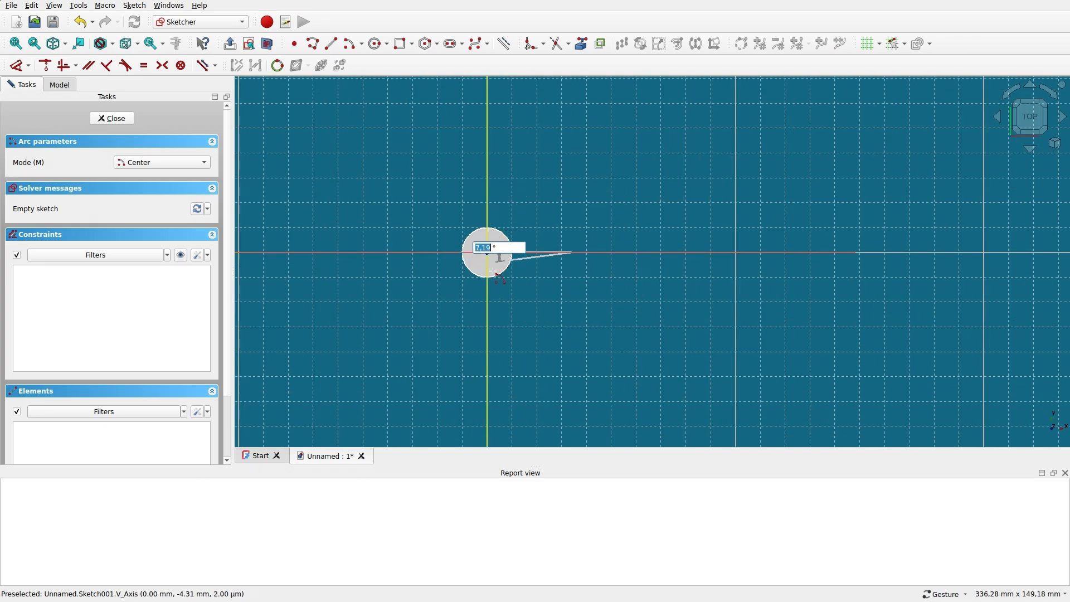
pyautogui.click(529, 332)
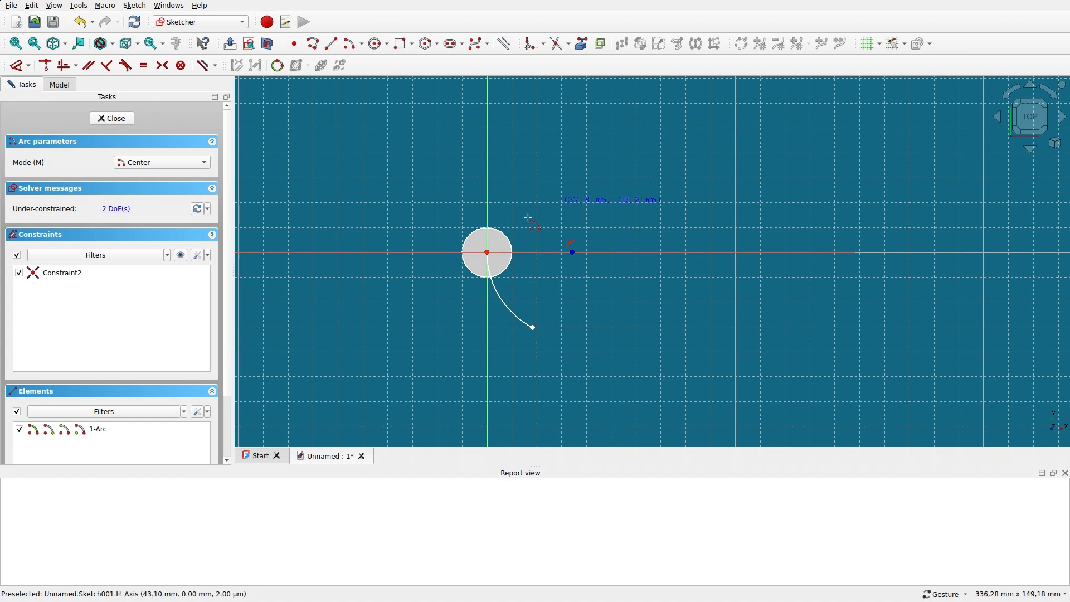
pyautogui.click(267, 48)
pyautogui.click(267, 49)
pyautogui.click(267, 49)
pyautogui.click(267, 49)
pyautogui.click(112, 118)
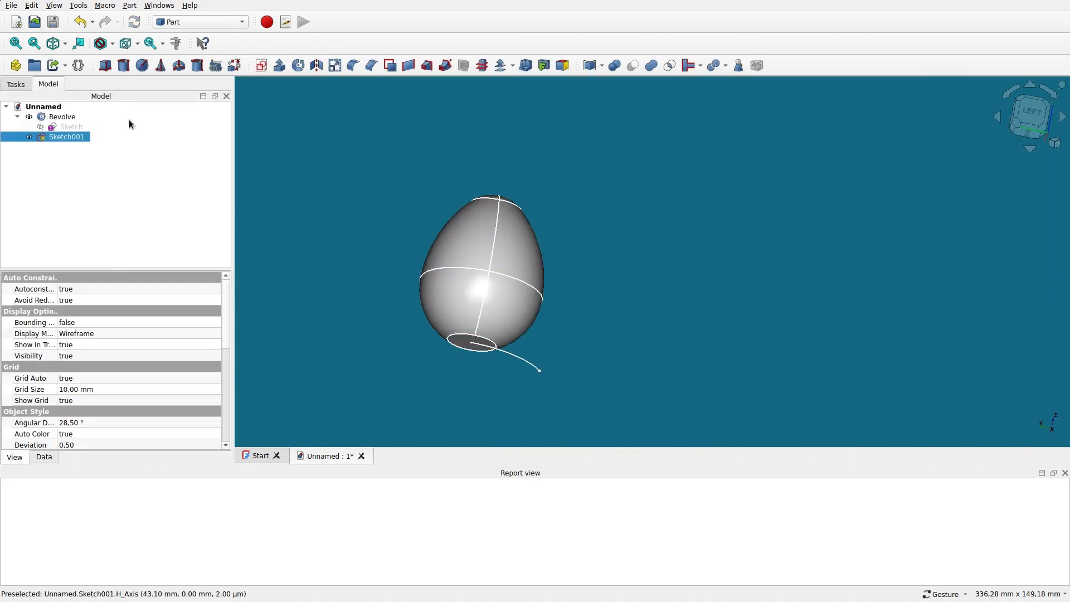
# Extrude the arc sketch 60 mm along its normal without creating a solid
pyautogui.moveTo(489, 278)
pyautogui.mouseDown()
pyautogui.moveTo(613, 198)
pyautogui.moveTo(535, 195)
pyautogui.moveTo(440, 260)
pyautogui.moveTo(432, 294)
pyautogui.moveTo(396, 275)
pyautogui.moveTo(384, 246)
pyautogui.mouseUp()
pyautogui.moveTo(710, 275); pyautogui.dragTo(719, 334)
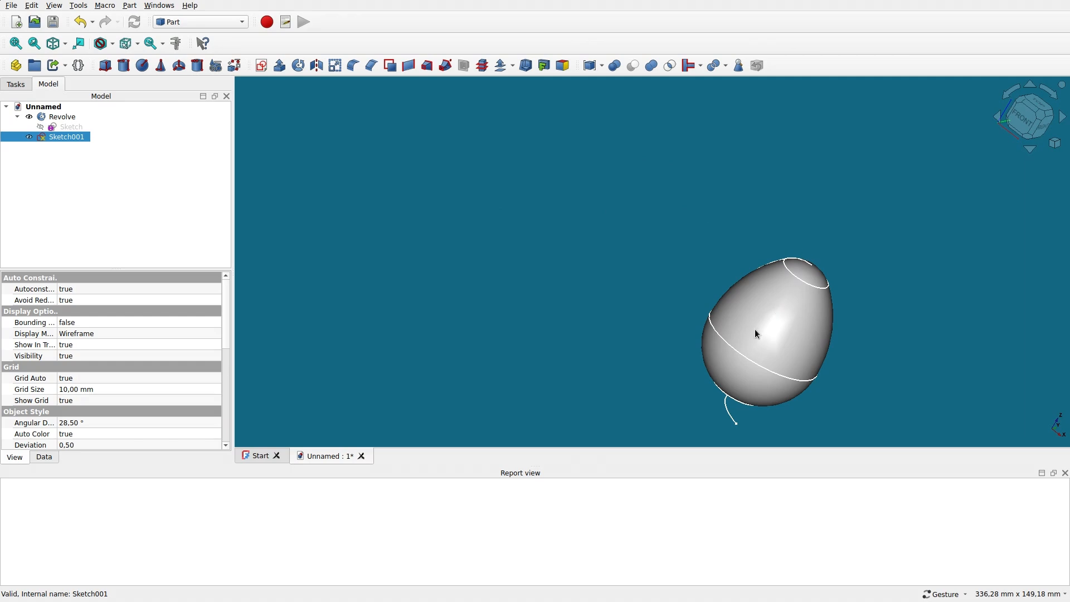
pyautogui.moveTo(771, 219); pyautogui.dragTo(855, 234)
pyautogui.moveTo(855, 235); pyautogui.dragTo(563, 108, button='right')
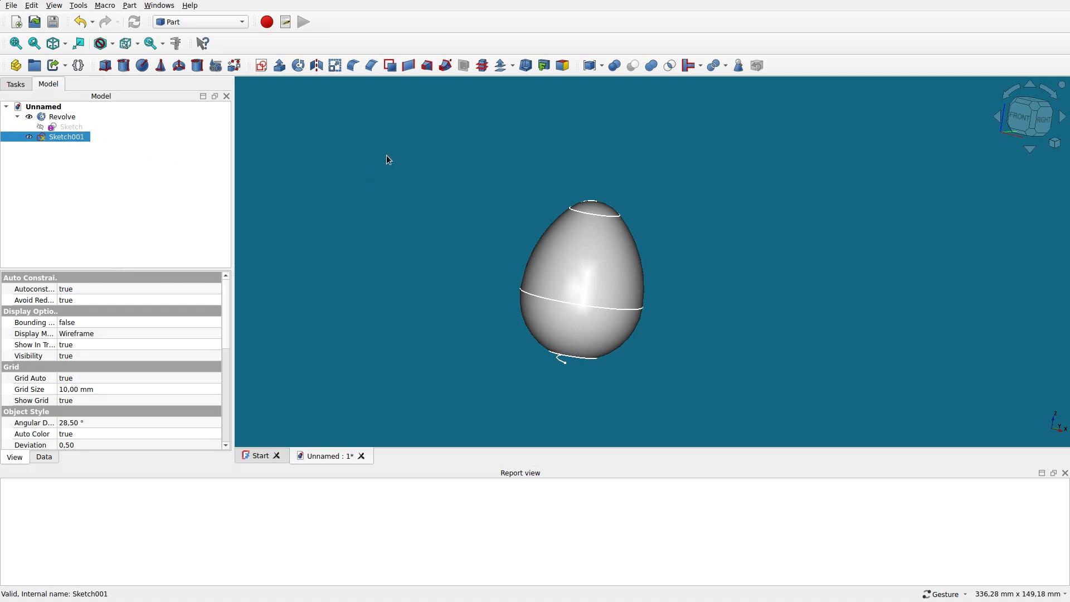
pyautogui.click(280, 66)
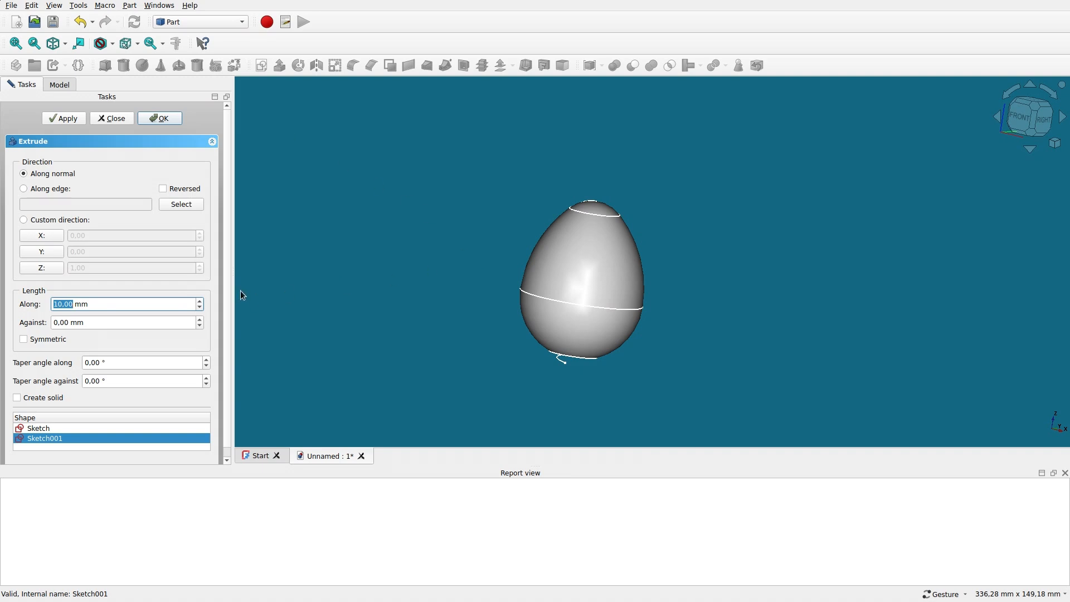
pyautogui.write('60')
pyautogui.click(157, 118)
pyautogui.moveTo(348, 246); pyautogui.dragTo(473, 237)
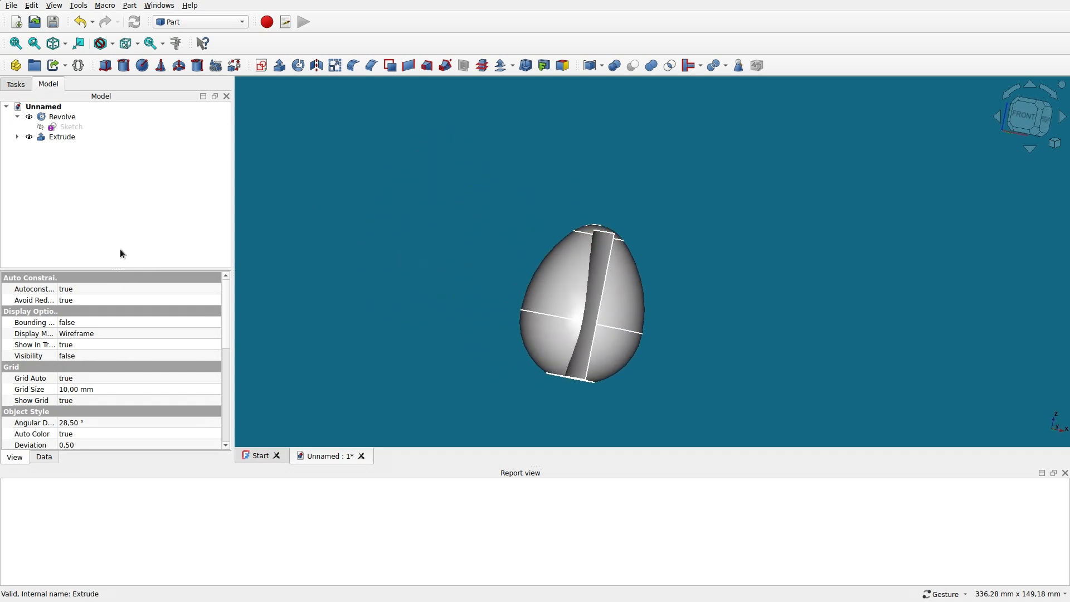
# Set the forward length of the extruded arc surface to 70 mm
pyautogui.click(65, 137)
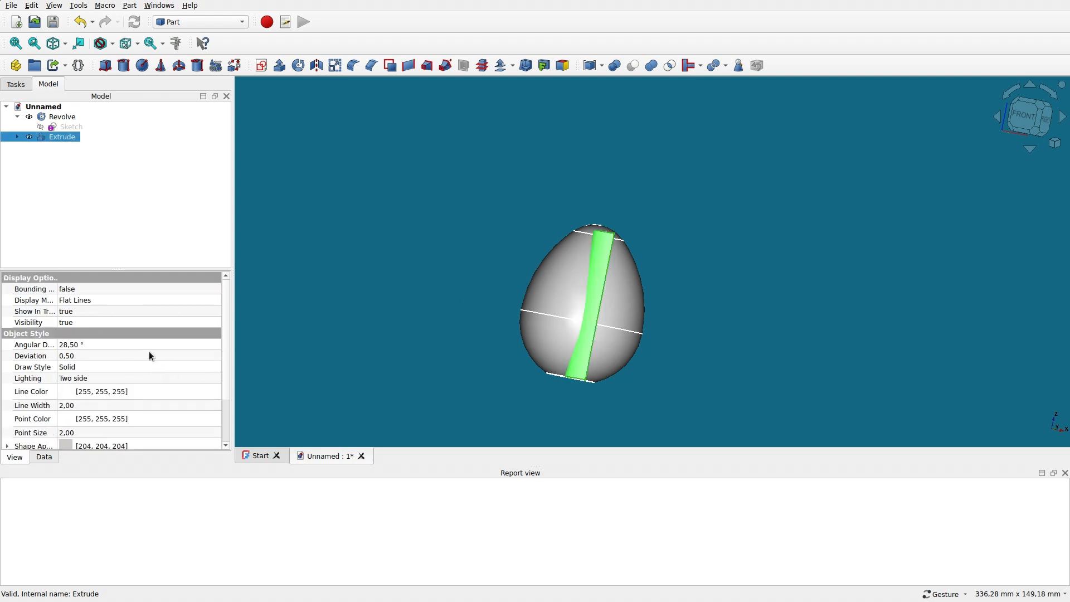
pyautogui.scroll(-2, 228, 294)
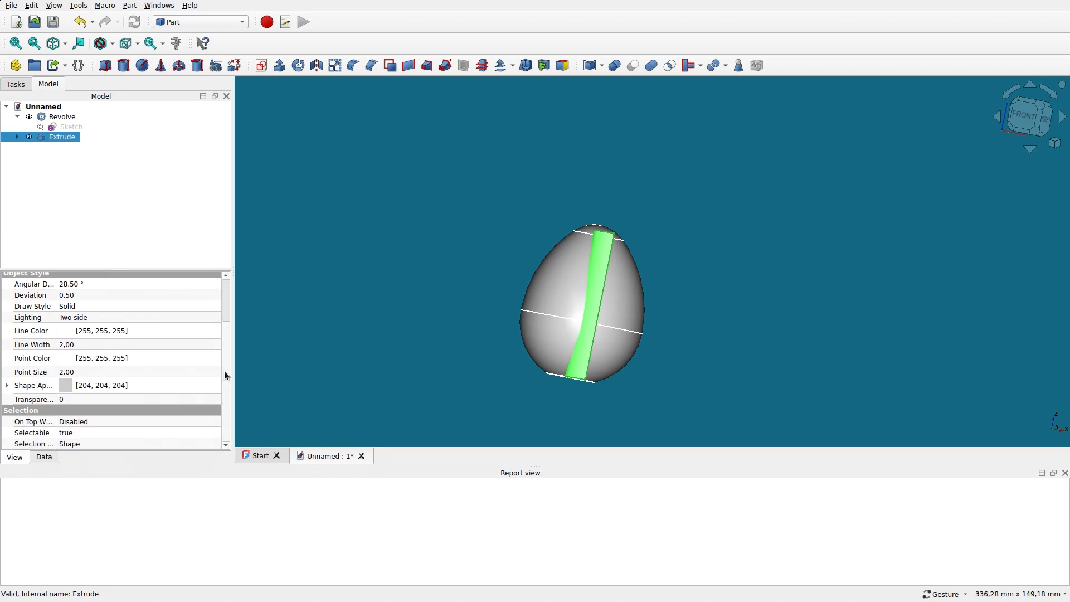
pyautogui.scroll(3, 229, 313)
pyautogui.click(45, 457)
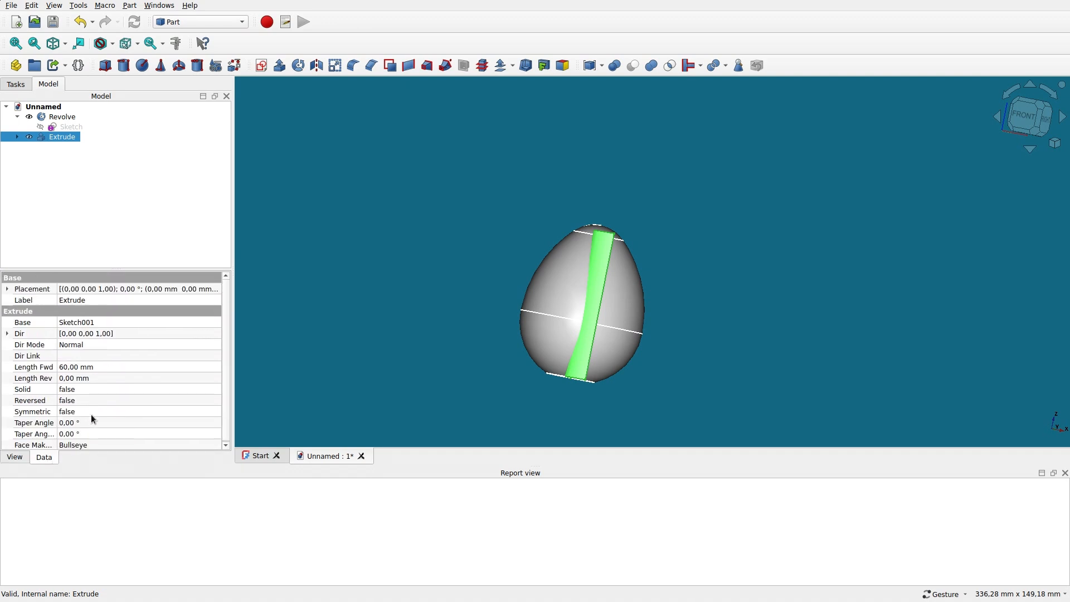
pyautogui.click(63, 369)
pyautogui.write('70')
pyautogui.press('Return')
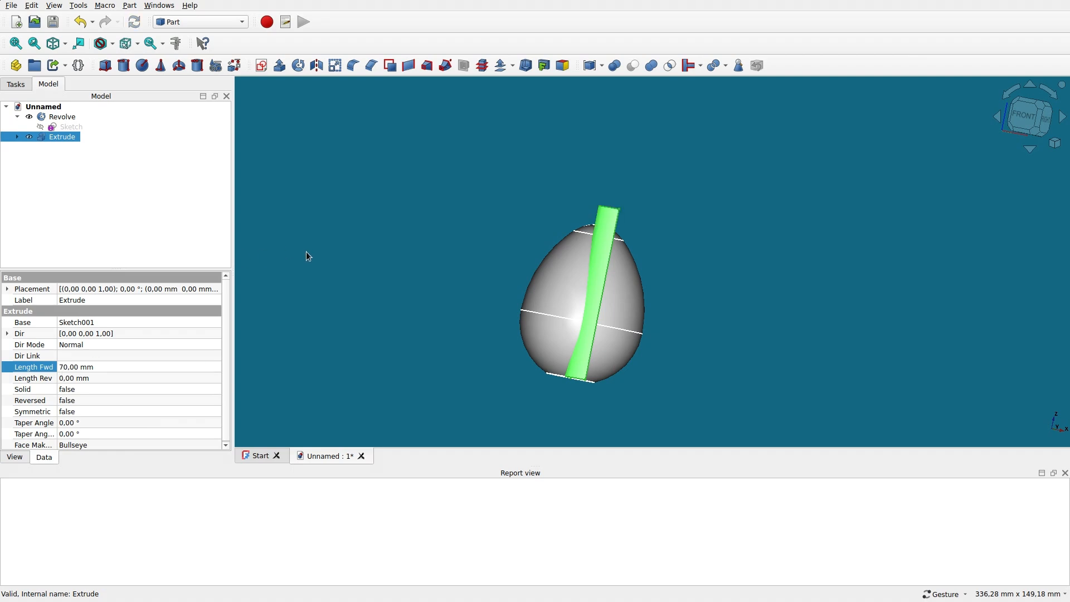
# Thicken the extruded surface with a 3D offset of 1.2 mm in Skin mode with Arc joins and Fill offset enabled
pyautogui.moveTo(670, 223); pyautogui.dragTo(568, 264)
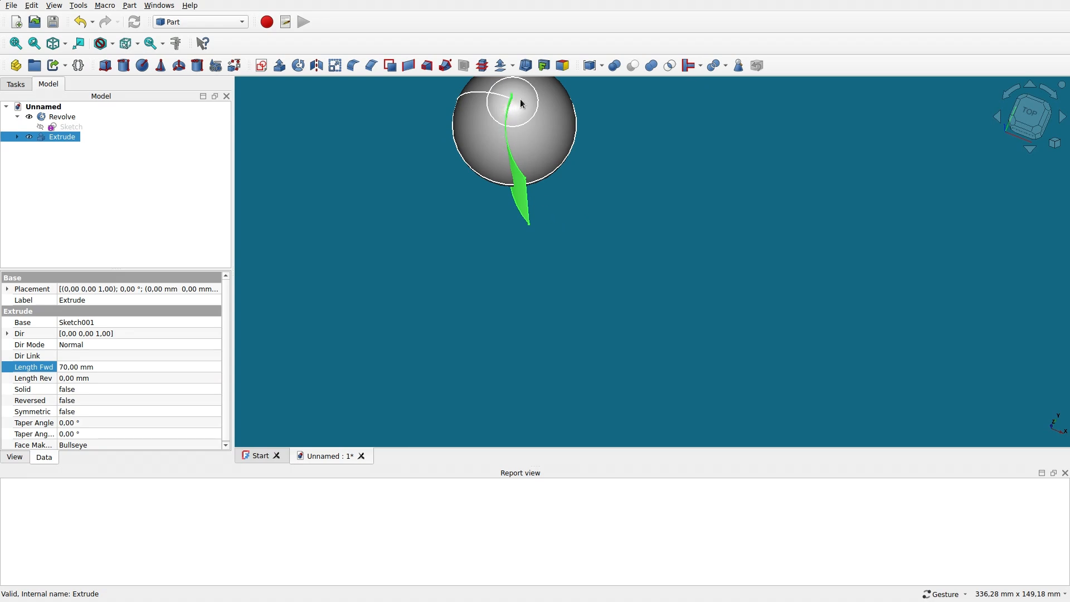
pyautogui.scroll(3, 521, 179)
pyautogui.moveTo(551, 257); pyautogui.dragTo(576, 227)
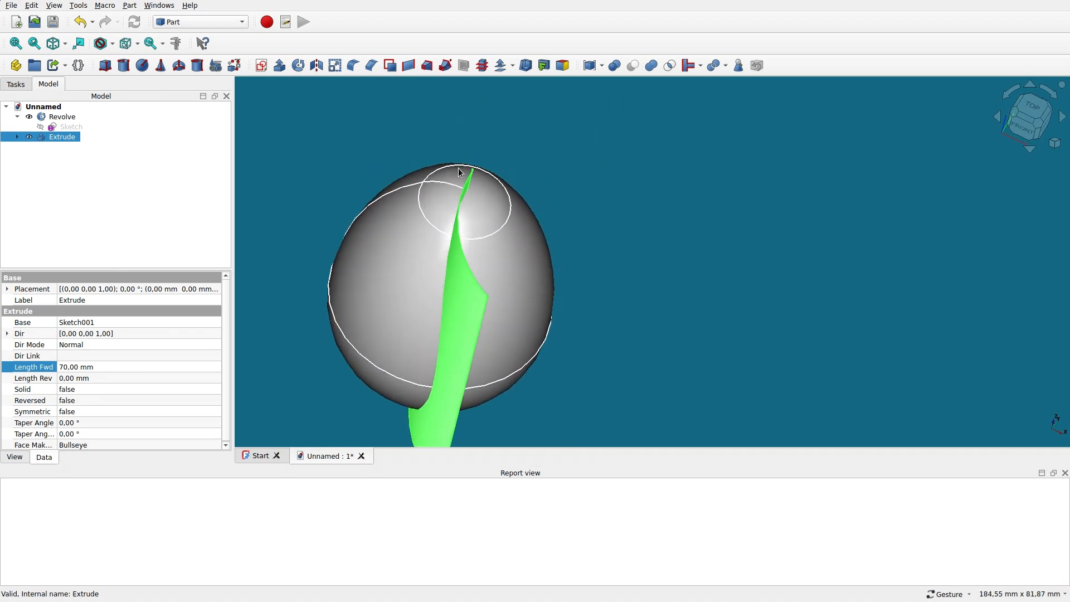
pyautogui.click(500, 67)
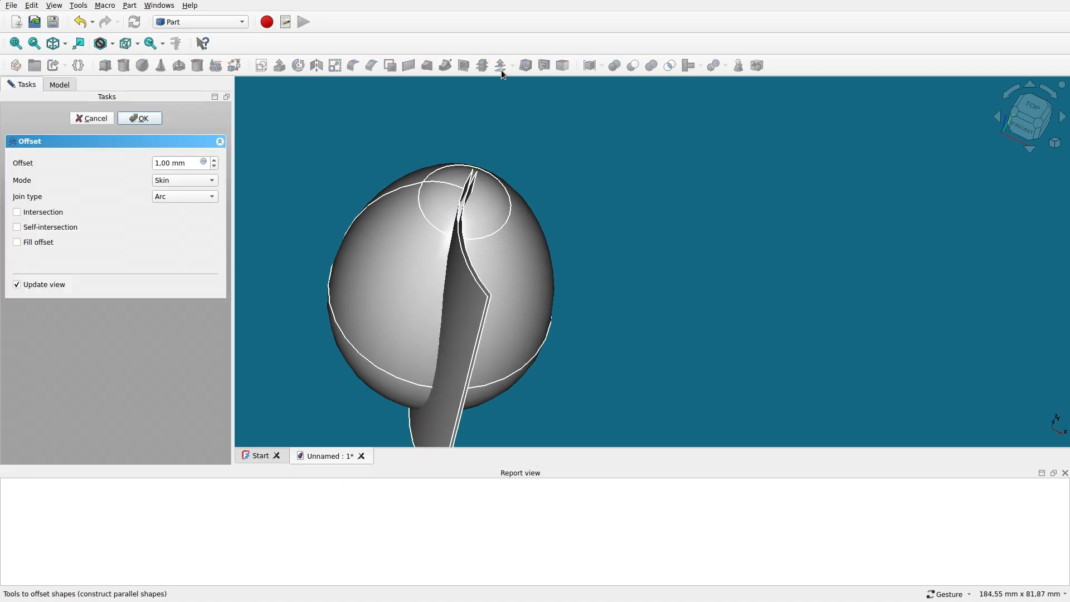
pyautogui.moveTo(564, 215)
pyautogui.mouseDown()
pyautogui.moveTo(529, 231)
pyautogui.moveTo(542, 269)
pyautogui.mouseUp()
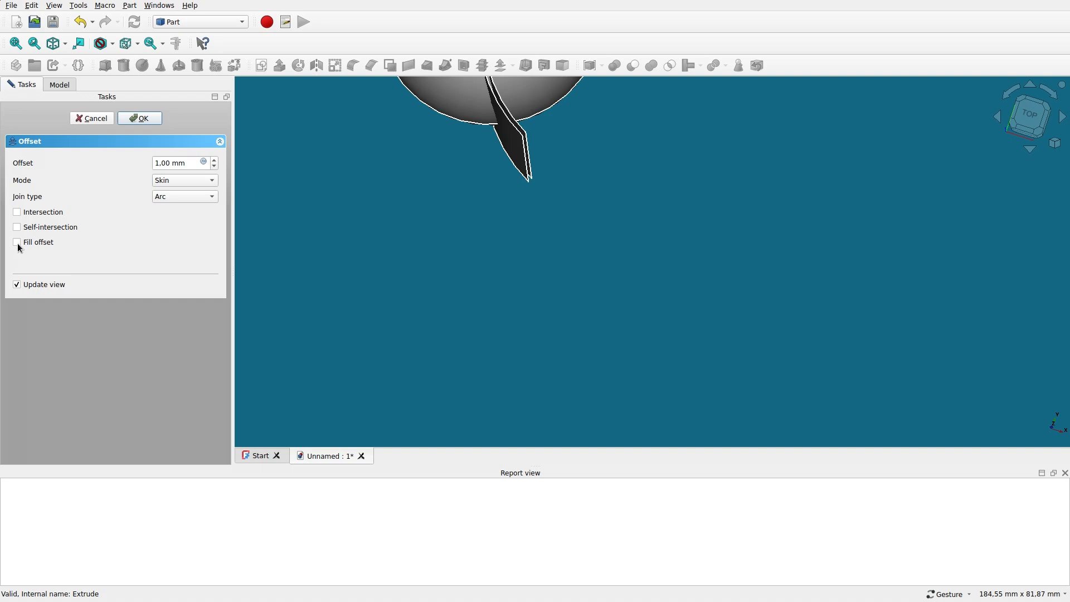
pyautogui.moveTo(547, 144); pyautogui.dragTo(596, 273)
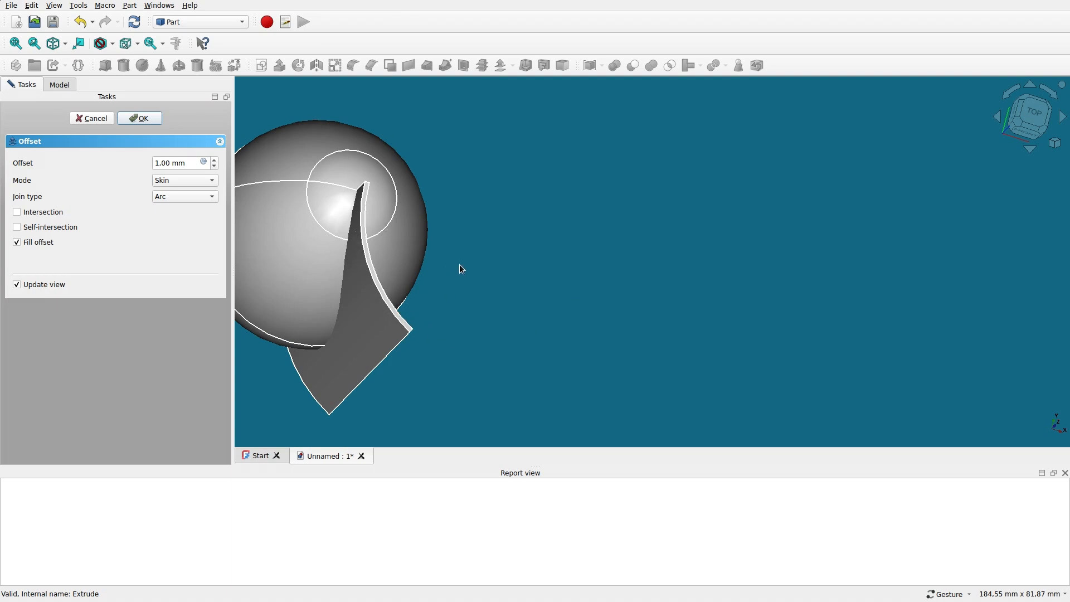
pyautogui.click(169, 164)
pyautogui.write('2')
pyautogui.click(148, 288)
pyautogui.click(138, 120)
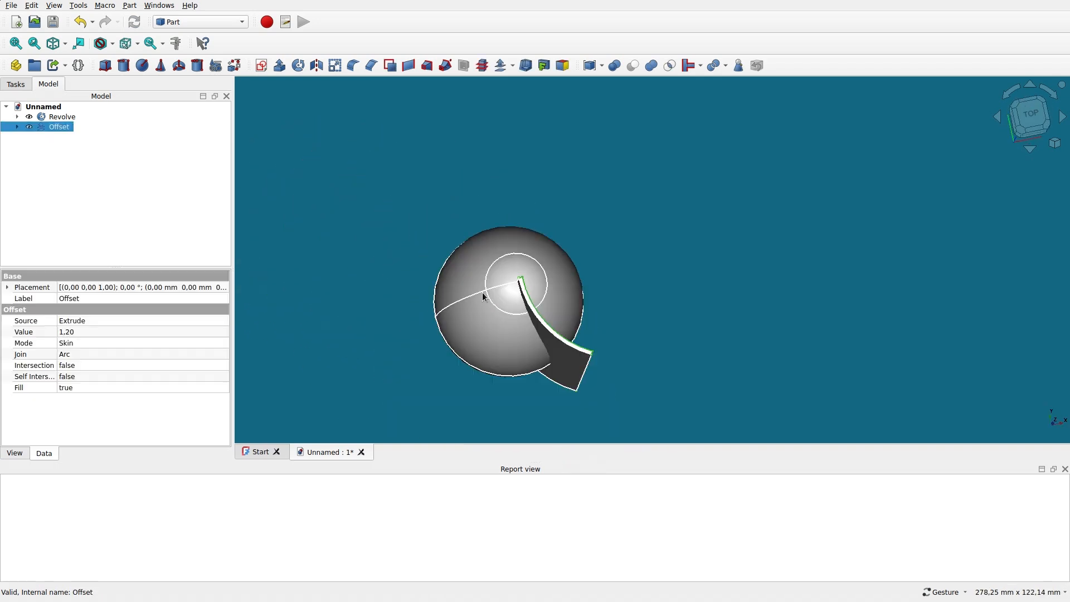
# In the Draft workbench, create a fused, non-link polar array of 19 offset blades over 360° about the origin
pyautogui.moveTo(435, 364); pyautogui.dragTo(447, 324)
pyautogui.moveTo(535, 312); pyautogui.dragTo(517, 201, button='right')
pyautogui.moveTo(517, 201); pyautogui.dragTo(591, 194)
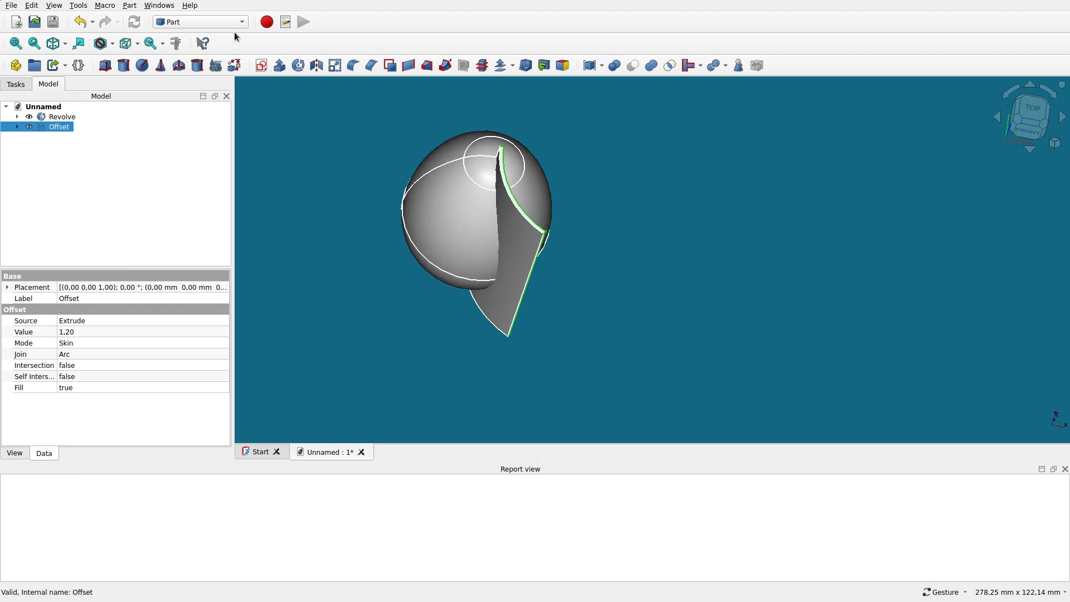
pyautogui.click(220, 23)
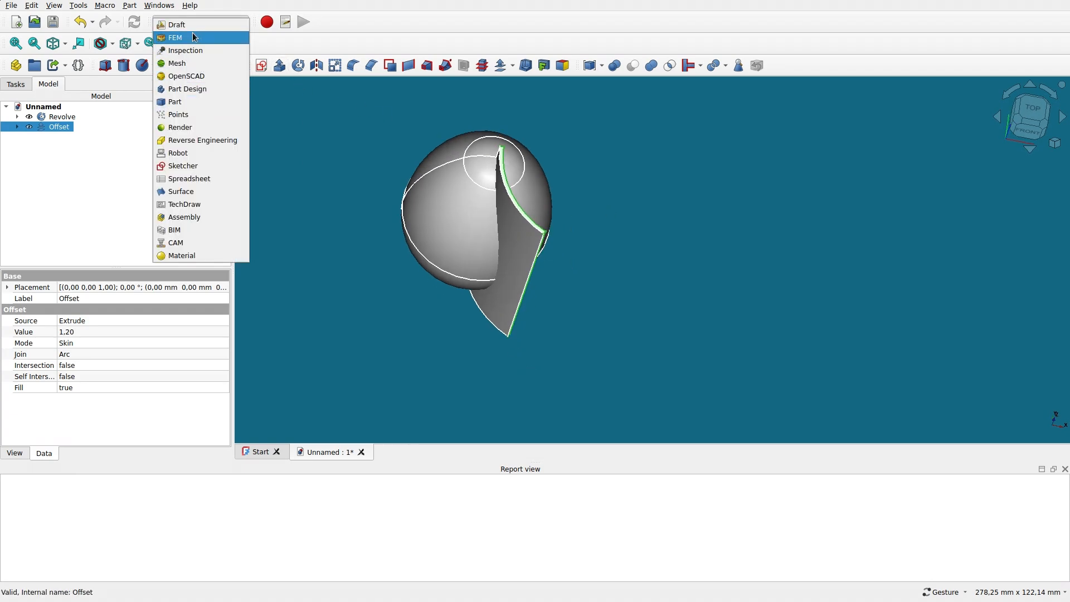
pyautogui.click(192, 25)
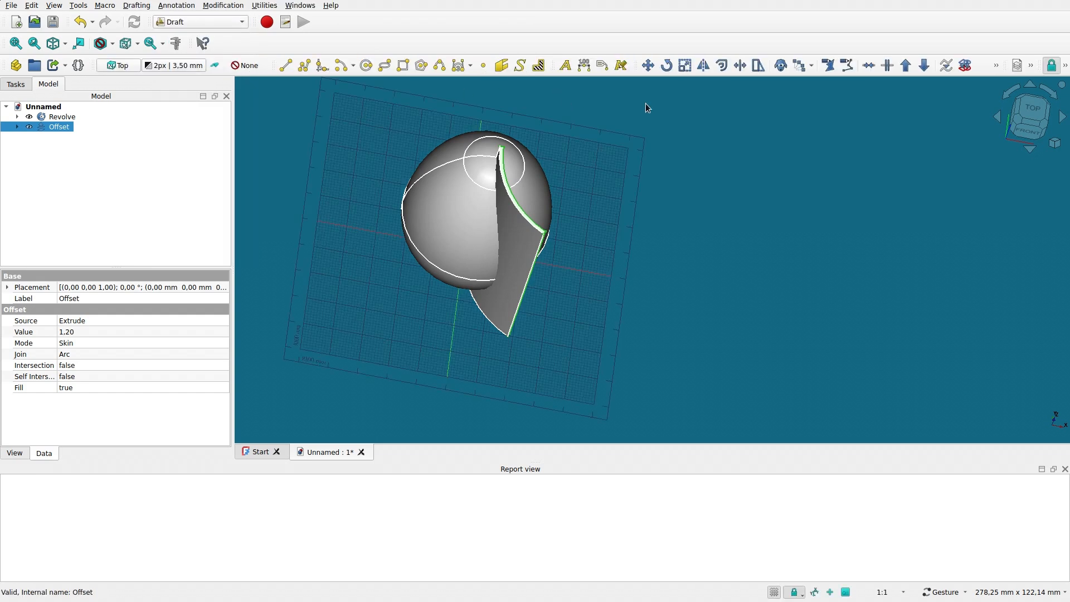
pyautogui.click(811, 66)
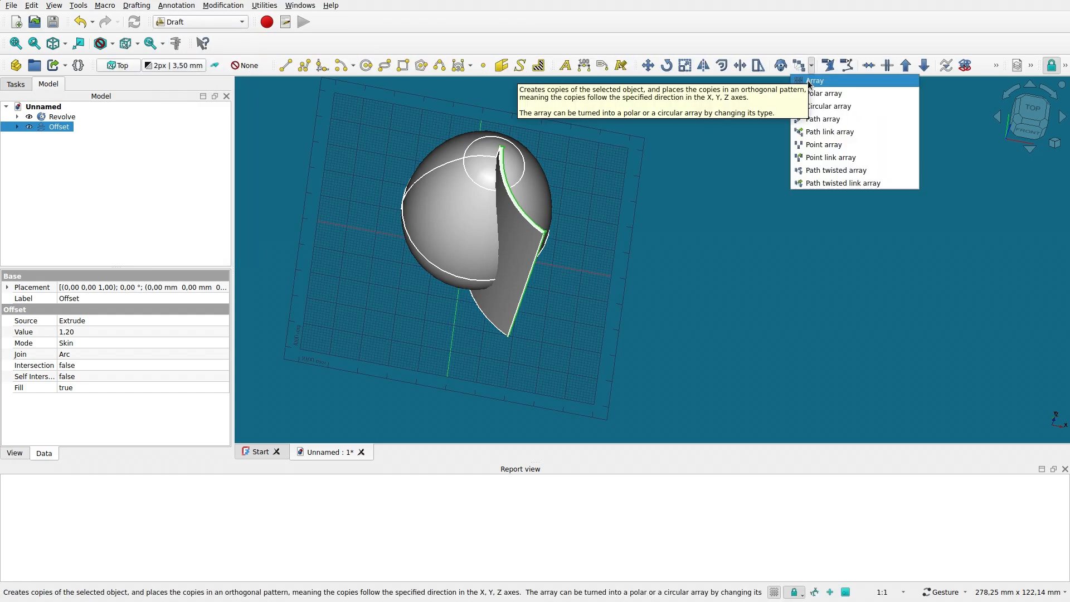
pyautogui.click(842, 99)
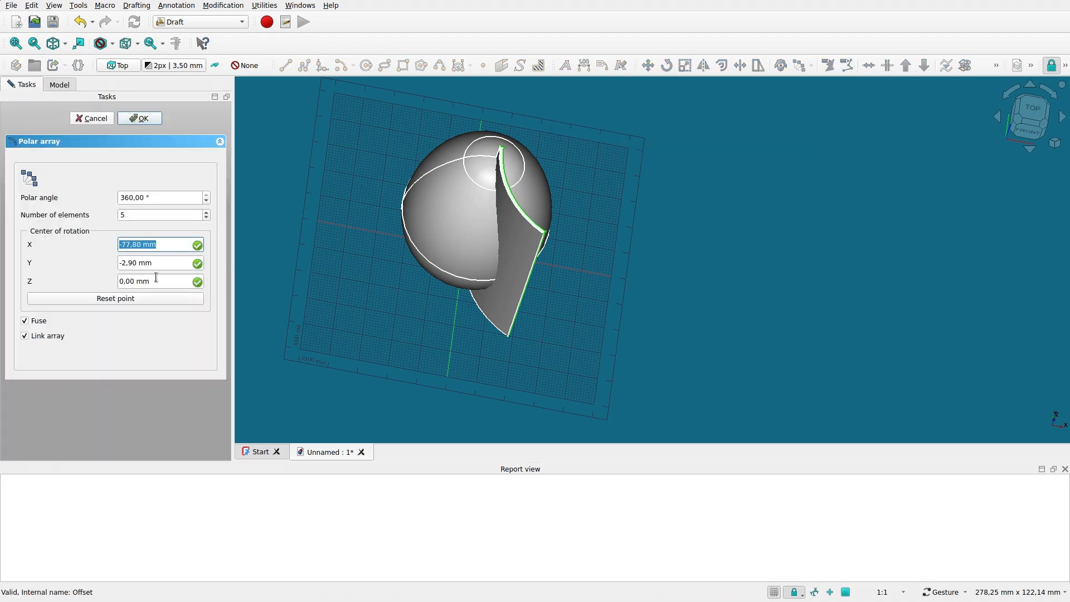
pyautogui.doubleClick(139, 216)
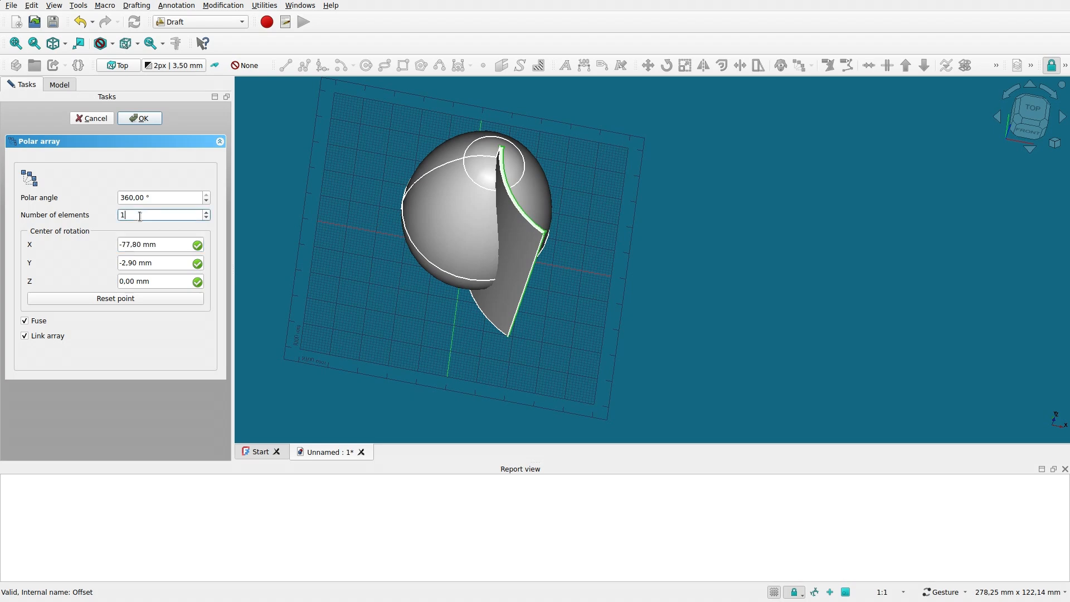
pyautogui.click(81, 297)
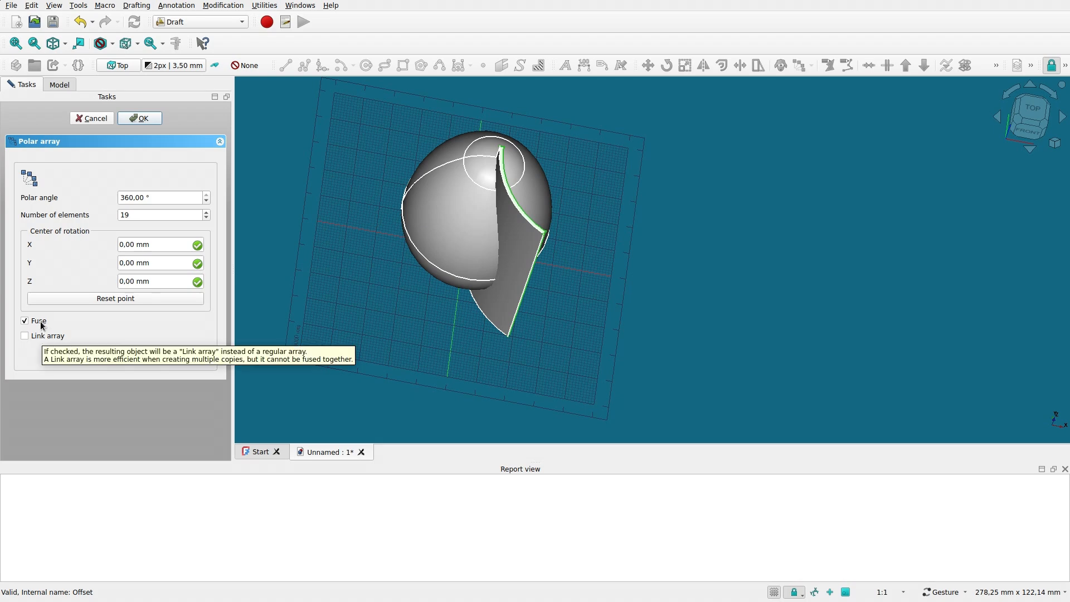
pyautogui.click(142, 119)
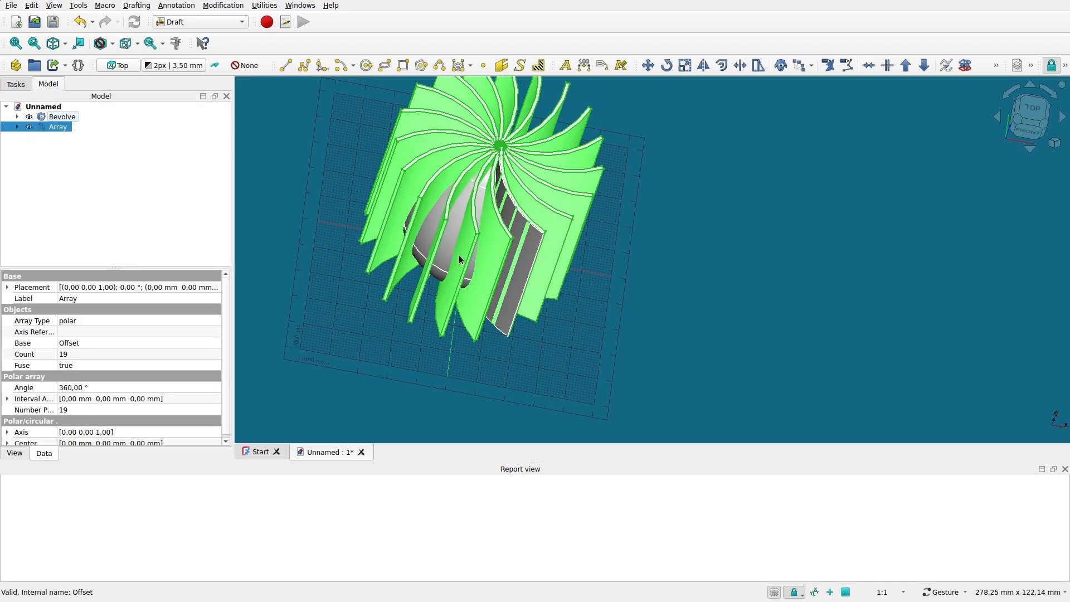
# Check the arrayed blades around the egg and return to the Part workbench
pyautogui.click(684, 227)
pyautogui.scroll(3, 676, 220)
pyautogui.moveTo(680, 221); pyautogui.dragTo(644, 213)
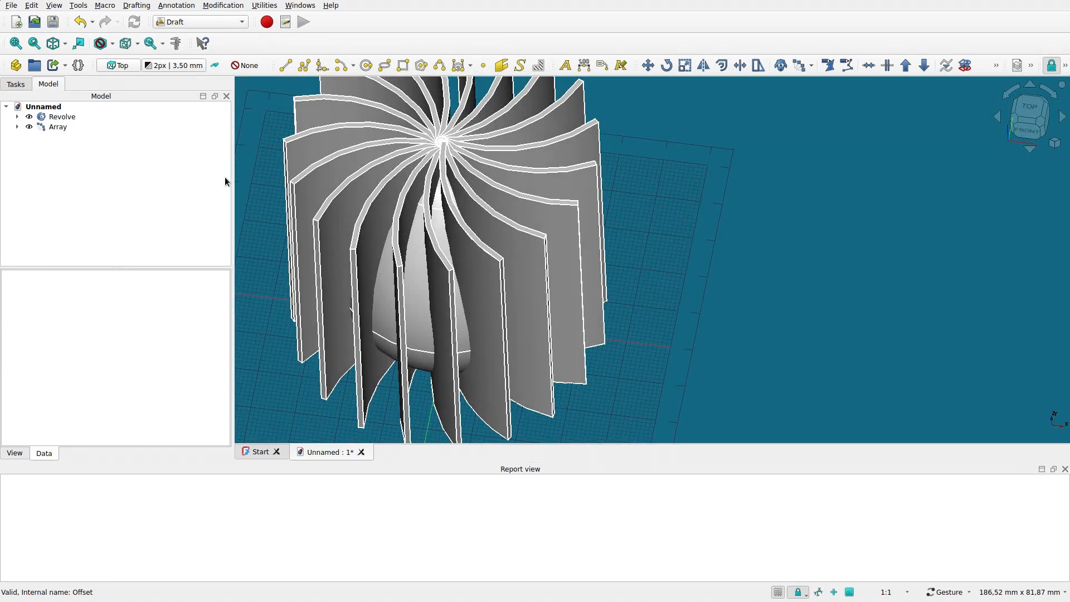
pyautogui.scroll(-1, 370, 190)
pyautogui.moveTo(533, 225)
pyautogui.mouseDown()
pyautogui.moveTo(527, 201)
pyautogui.moveTo(518, 219)
pyautogui.mouseUp()
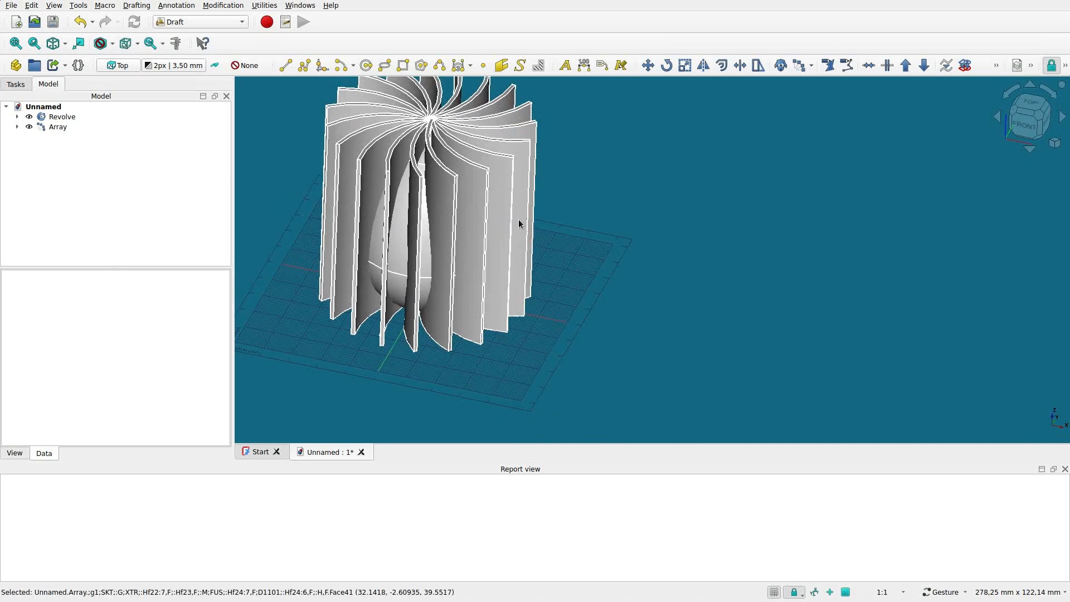
pyautogui.click(518, 223)
pyautogui.click(224, 25)
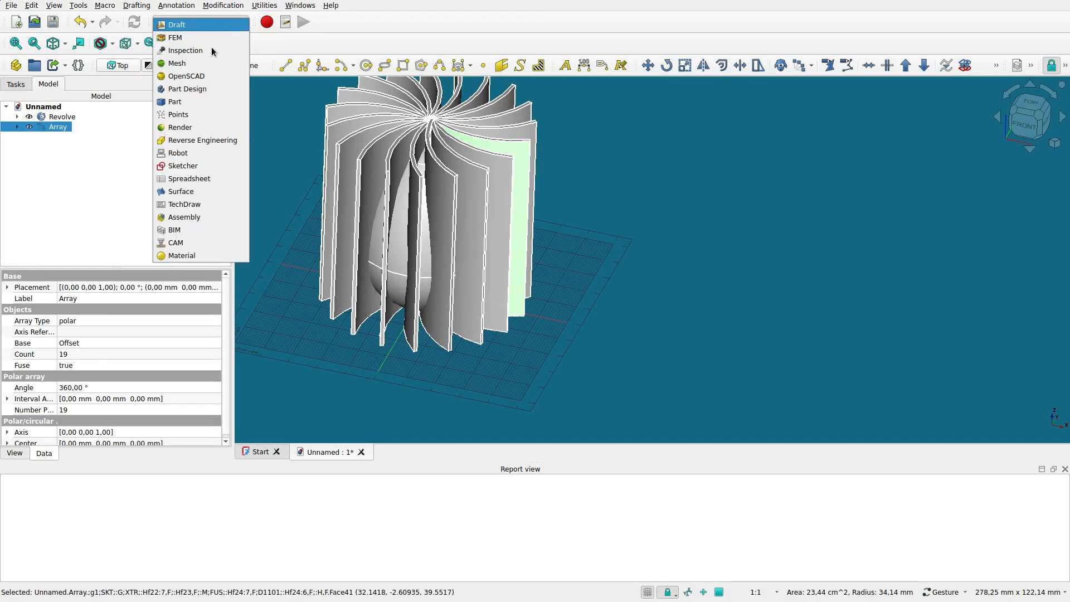
pyautogui.click(207, 101)
# Create a Boolean intersection of the revolved egg and the polar blade array
pyautogui.moveTo(518, 149); pyautogui.dragTo(613, 202)
pyautogui.click(60, 117)
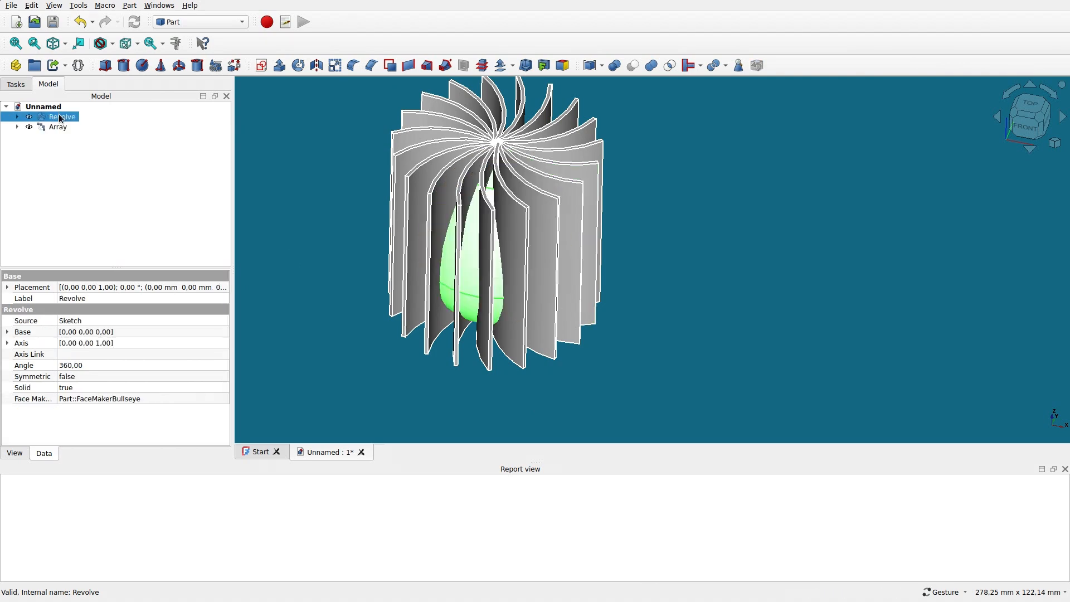
pyautogui.click(58, 128)
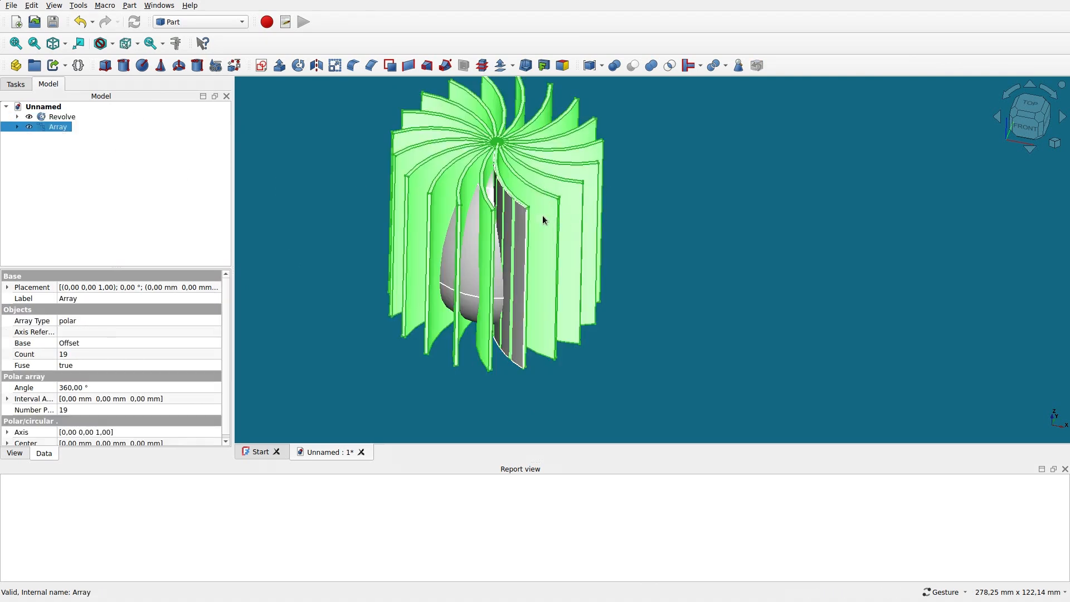
pyautogui.moveTo(647, 147)
pyautogui.mouseDown()
pyautogui.moveTo(653, 156)
pyautogui.moveTo(645, 145)
pyautogui.mouseUp()
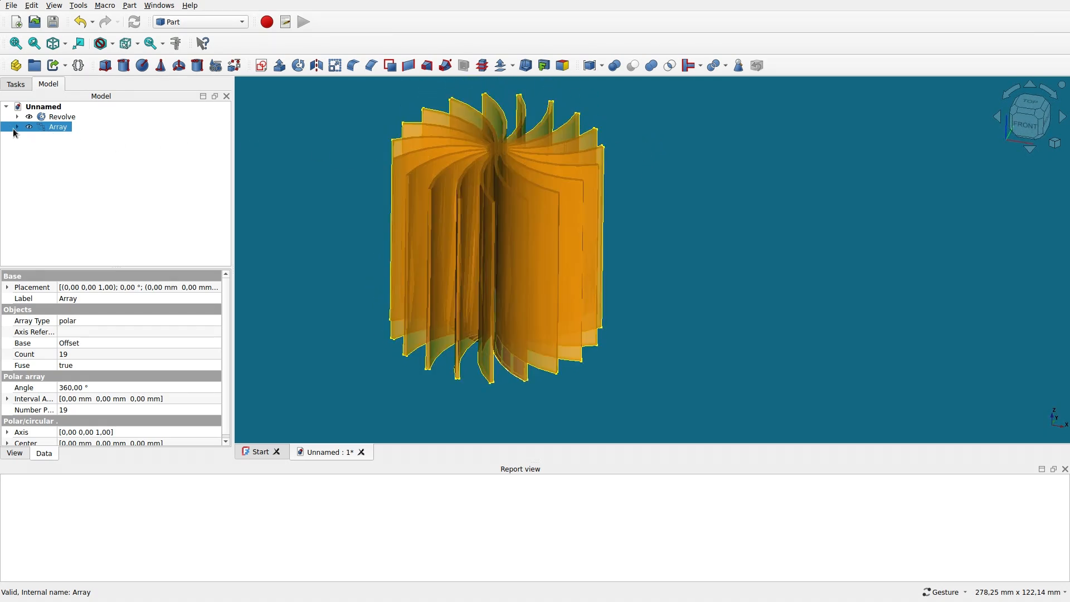
pyautogui.click(49, 120)
pyautogui.keyDown('ctrl'); pyautogui.click(63, 130); pyautogui.keyUp('ctrl')
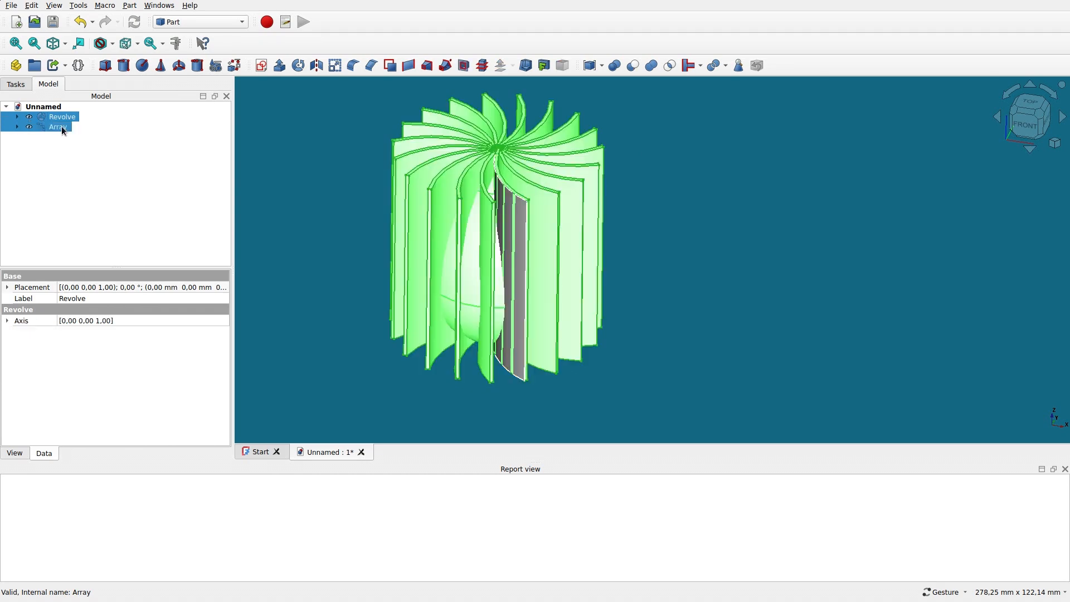
pyautogui.click(670, 66)
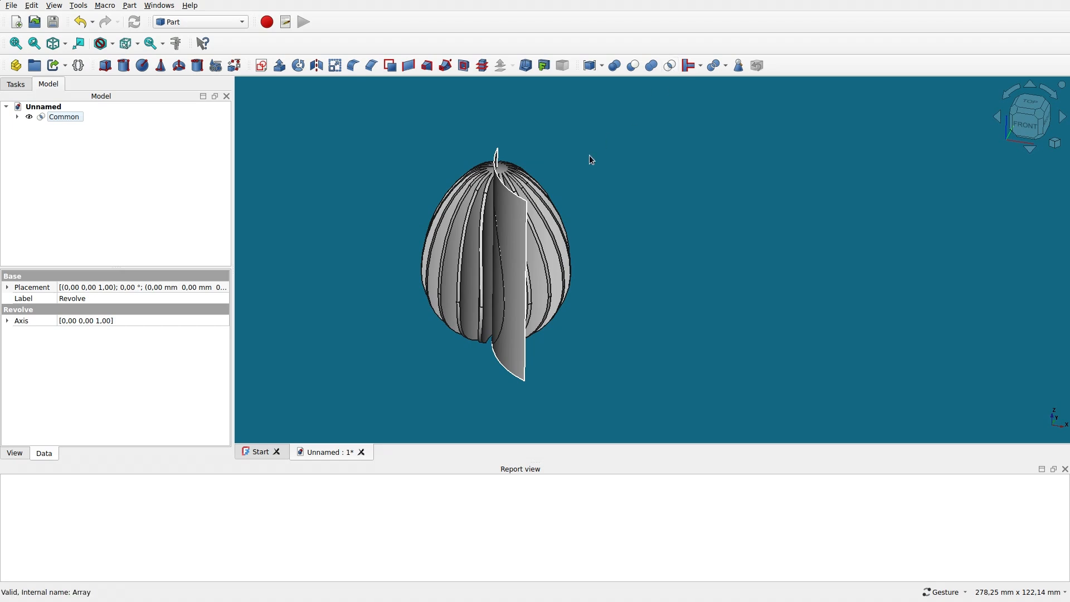
# Hide the leftover extruded arc surface nested under the array's offset and check the ribbed egg from several sides
pyautogui.moveTo(617, 224); pyautogui.dragTo(719, 178)
pyautogui.click(18, 117)
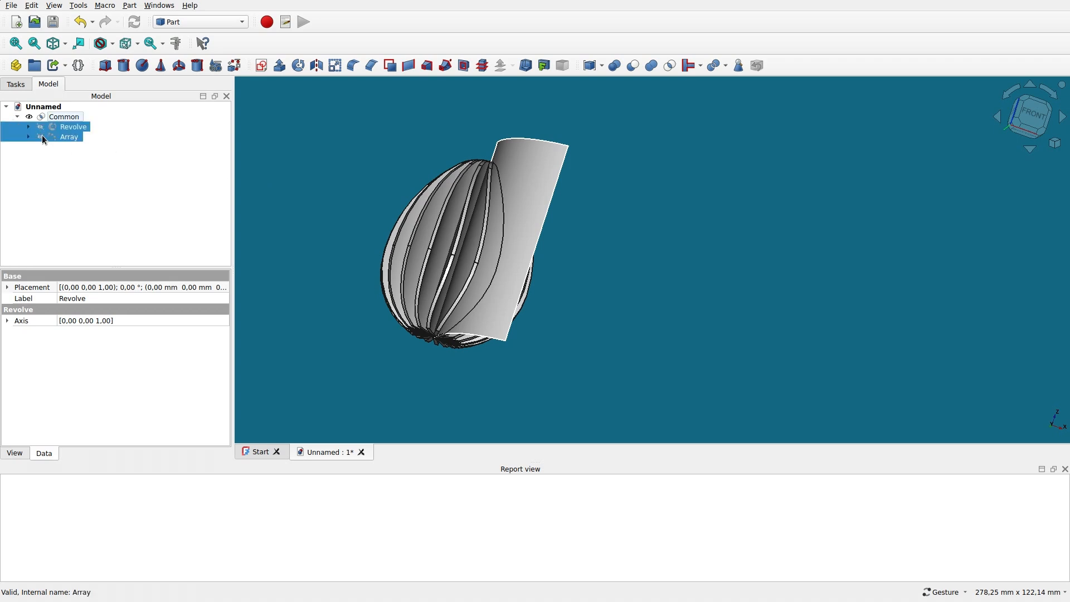
pyautogui.click(29, 136)
pyautogui.click(40, 147)
pyautogui.click(63, 158)
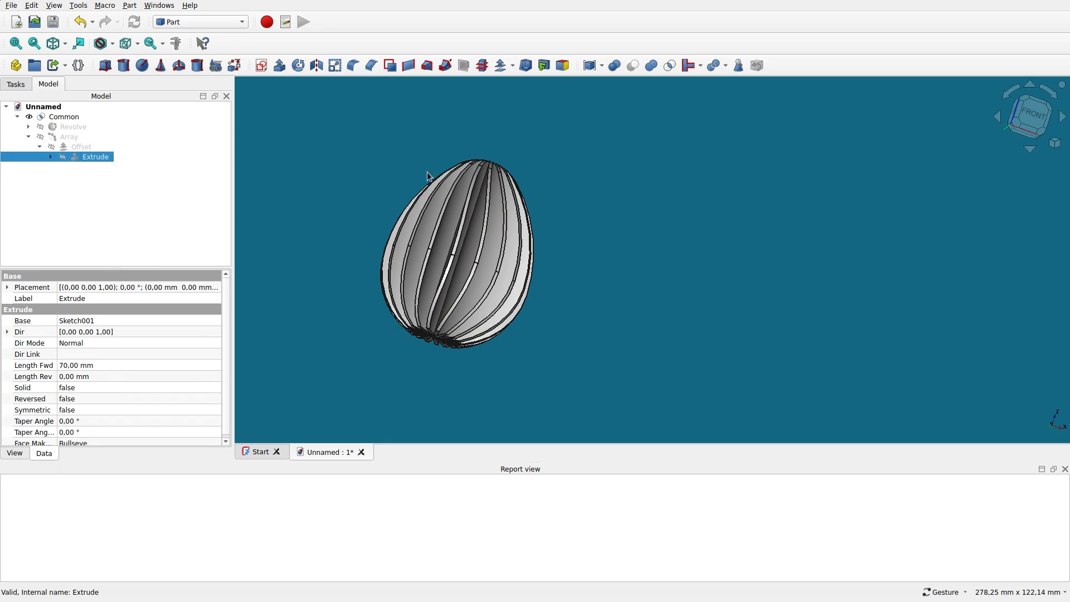
pyautogui.moveTo(563, 209); pyautogui.dragTo(734, 184)
pyautogui.moveTo(638, 180)
pyautogui.mouseDown()
pyautogui.moveTo(709, 160)
pyautogui.moveTo(780, 243)
pyautogui.moveTo(717, 222)
pyautogui.moveTo(713, 239)
pyautogui.moveTo(666, 258)
pyautogui.moveTo(669, 224)
pyautogui.moveTo(625, 221)
pyautogui.moveTo(625, 281)
pyautogui.moveTo(644, 311)
pyautogui.moveTo(702, 280)
pyautogui.moveTo(697, 198)
pyautogui.moveTo(599, 148)
pyautogui.moveTo(527, 156)
pyautogui.moveTo(676, 117)
pyautogui.moveTo(666, 210)
pyautogui.moveTo(678, 241)
pyautogui.moveTo(665, 203)
pyautogui.moveTo(640, 195)
pyautogui.mouseUp()
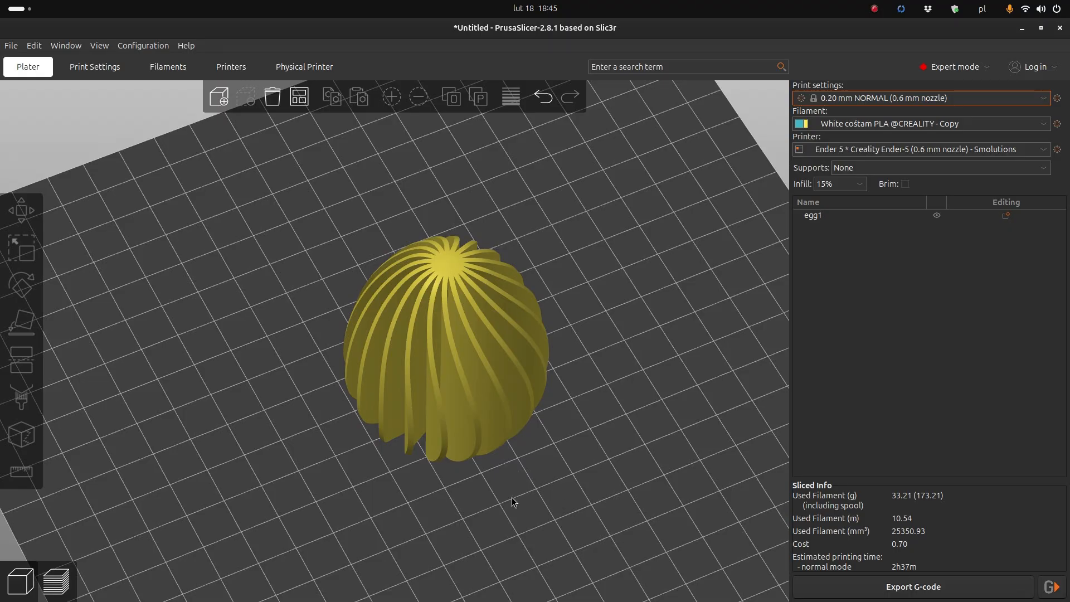
# In PrusaSlicer, preview the sliced layers of egg1 and lower the upper layer limit to layer 300 to examine the interior
pyautogui.moveTo(512, 497); pyautogui.dragTo(514, 444)
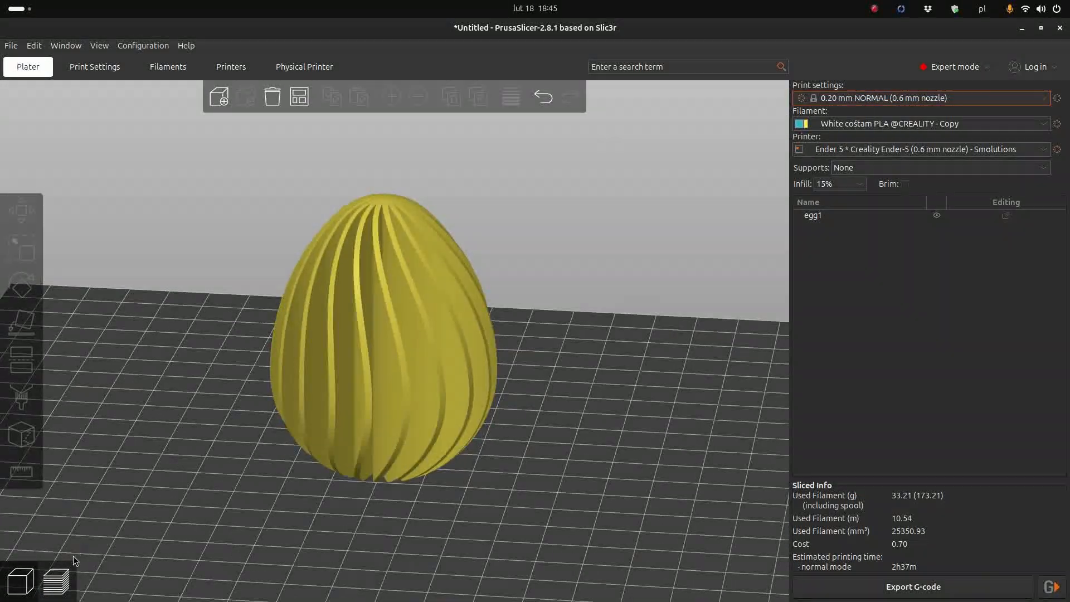
pyautogui.click(56, 580)
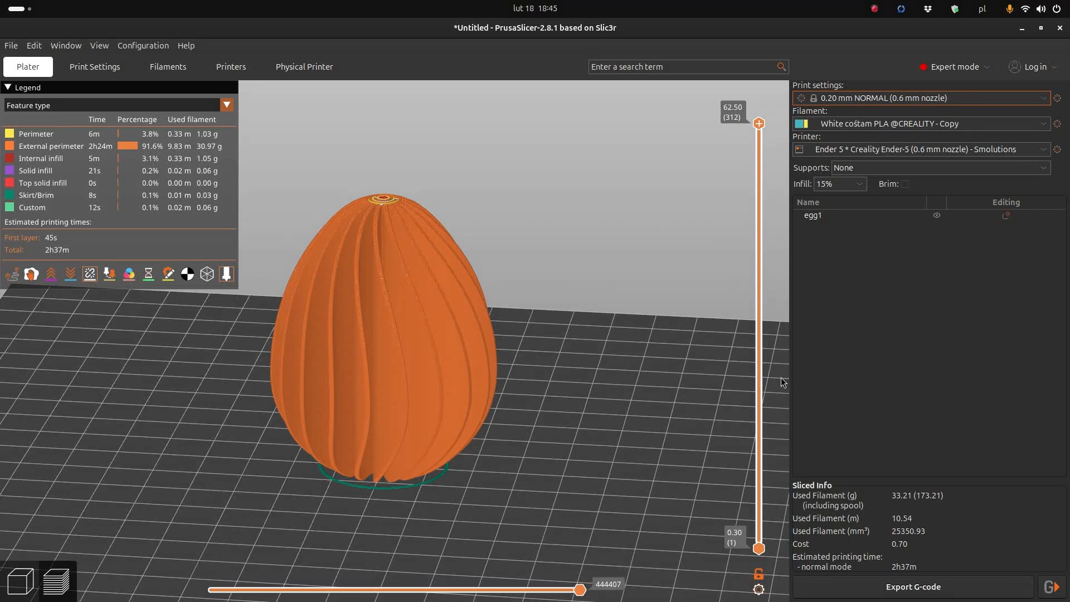
pyautogui.moveTo(549, 332); pyautogui.dragTo(571, 326)
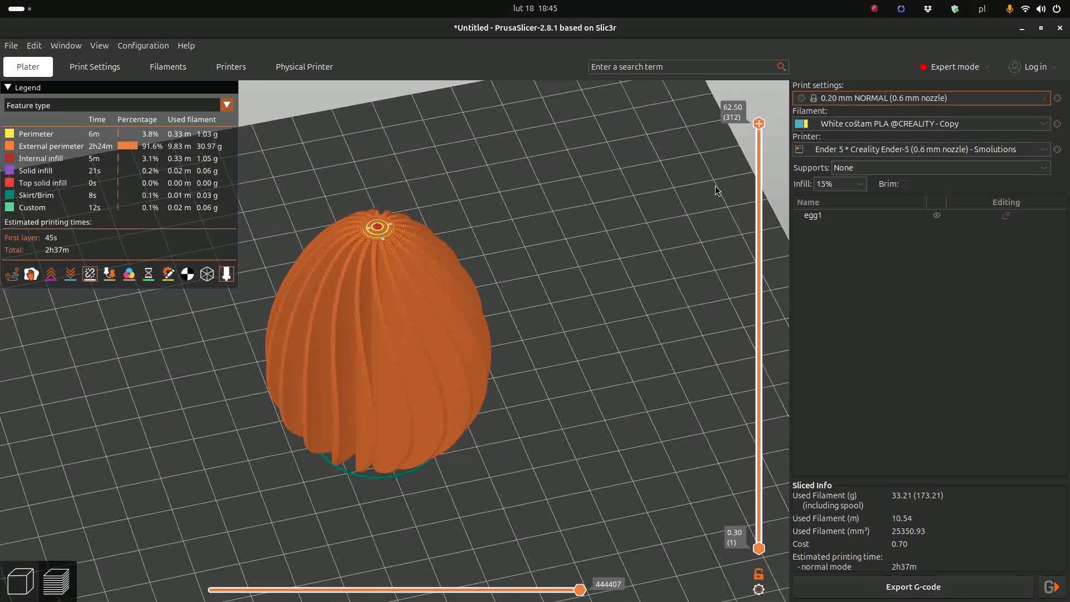
pyautogui.moveTo(759, 124); pyautogui.dragTo(850, 194)
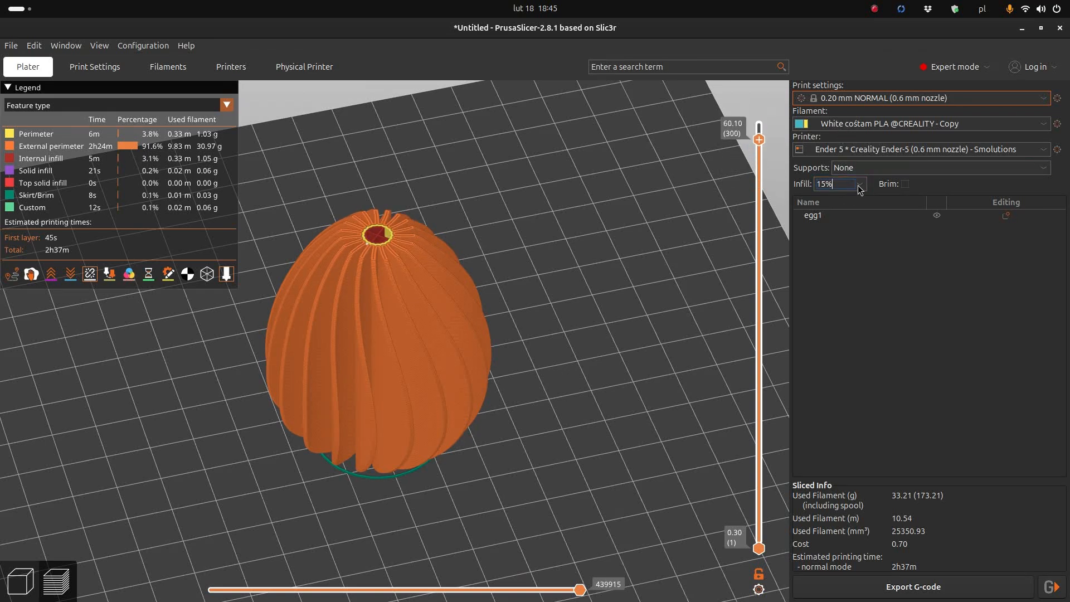
# Set the print infill to 0% and slice egg1 again
pyautogui.click(863, 186)
pyautogui.click(850, 199)
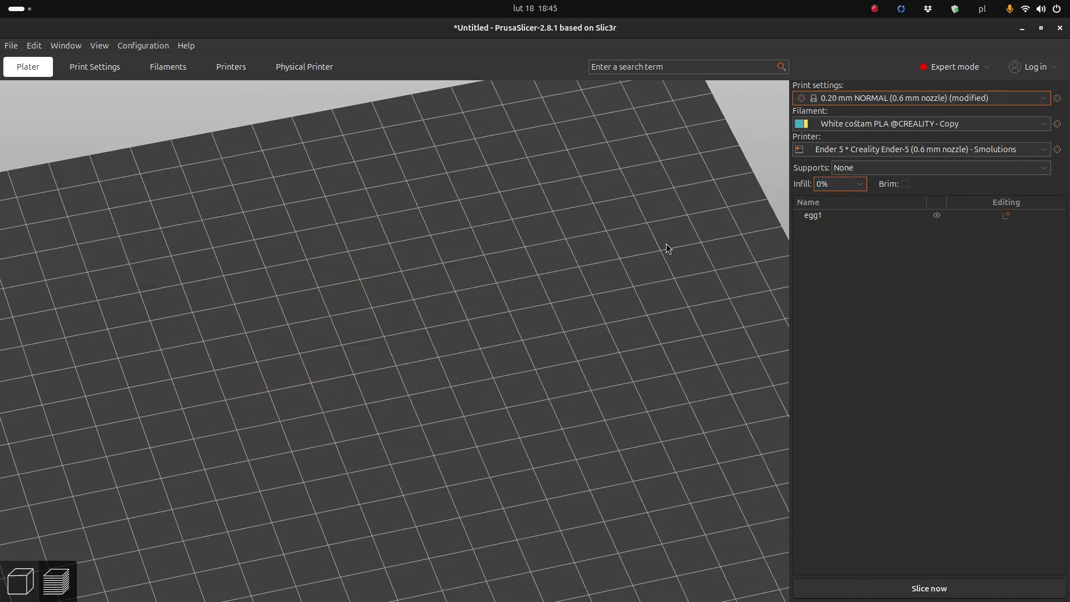
pyautogui.click(943, 592)
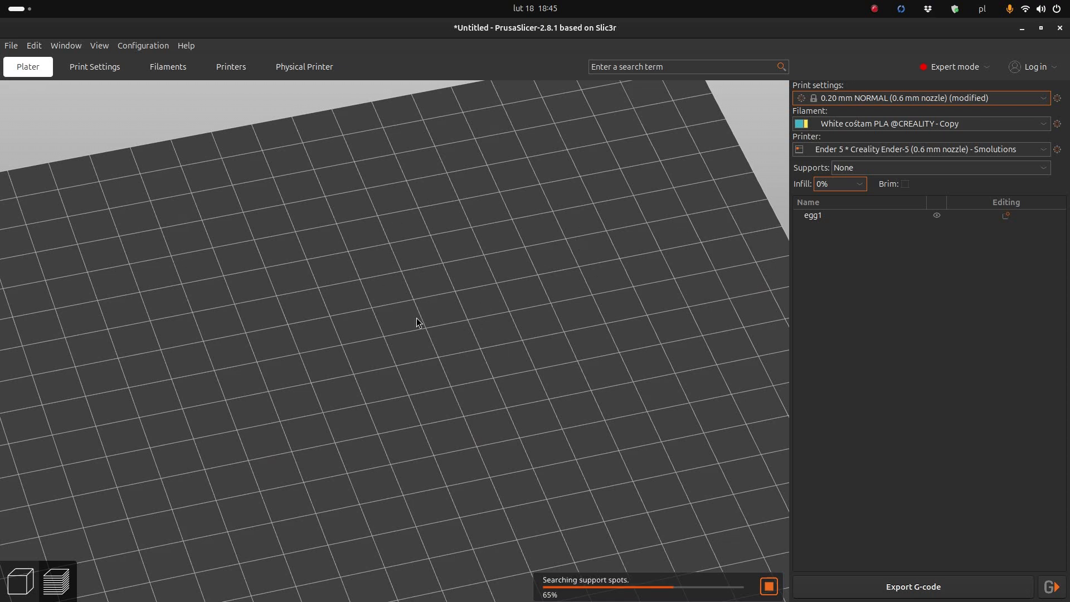
# Show the preview up to layer 312, dismiss the stability notification and examine the resliced egg from several angles
pyautogui.moveTo(759, 140); pyautogui.dragTo(762, 118)
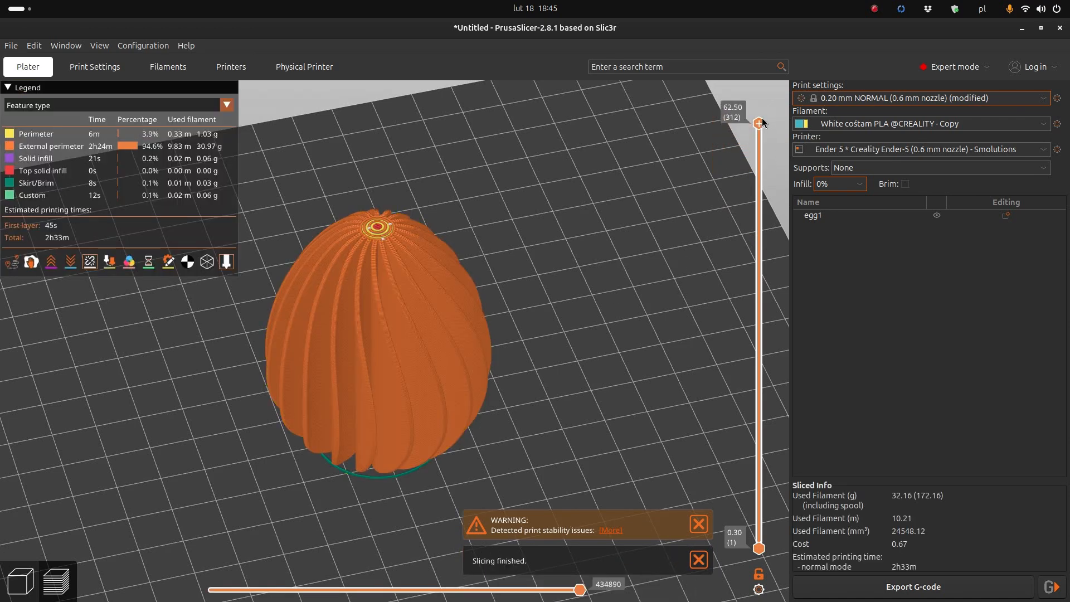
pyautogui.click(698, 529)
pyautogui.moveTo(668, 347); pyautogui.dragTo(626, 430)
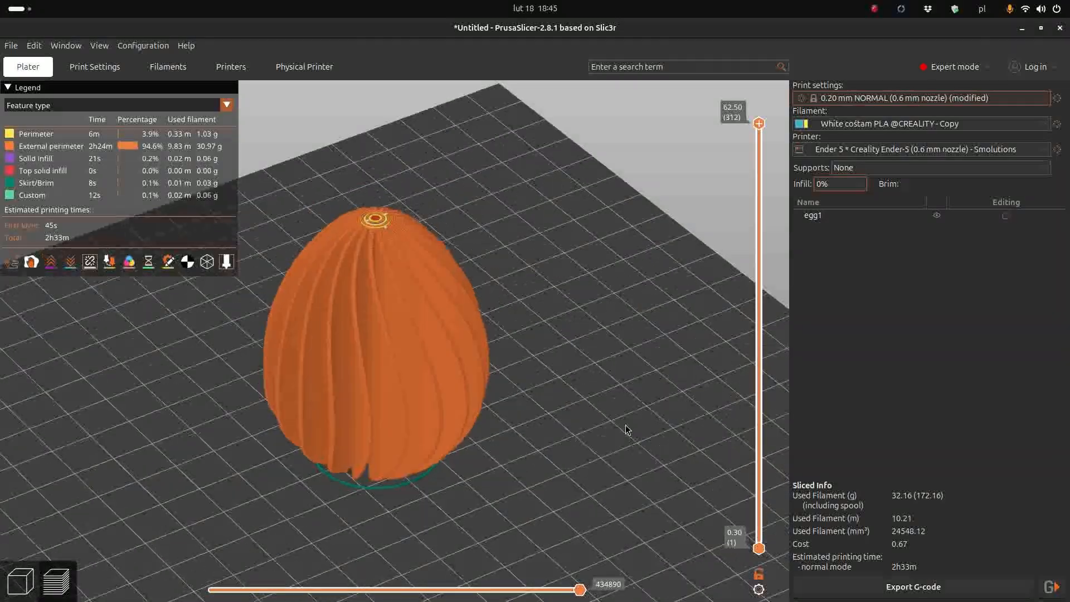
pyautogui.moveTo(602, 292); pyautogui.dragTo(485, 304)
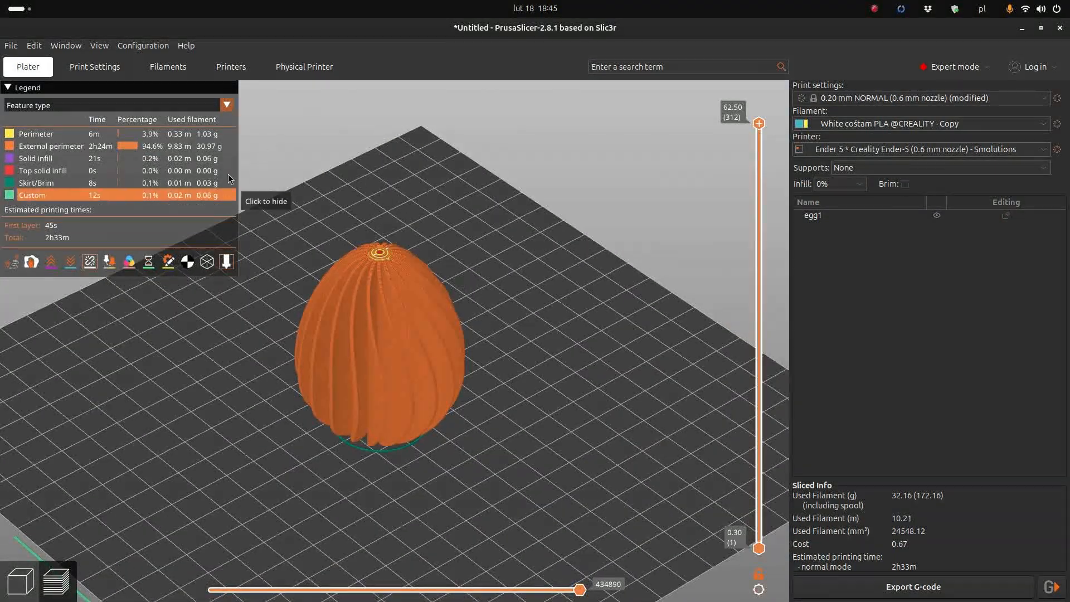
pyautogui.scroll(4, 512, 323)
pyautogui.moveTo(582, 298); pyautogui.dragTo(662, 281, button='middle')
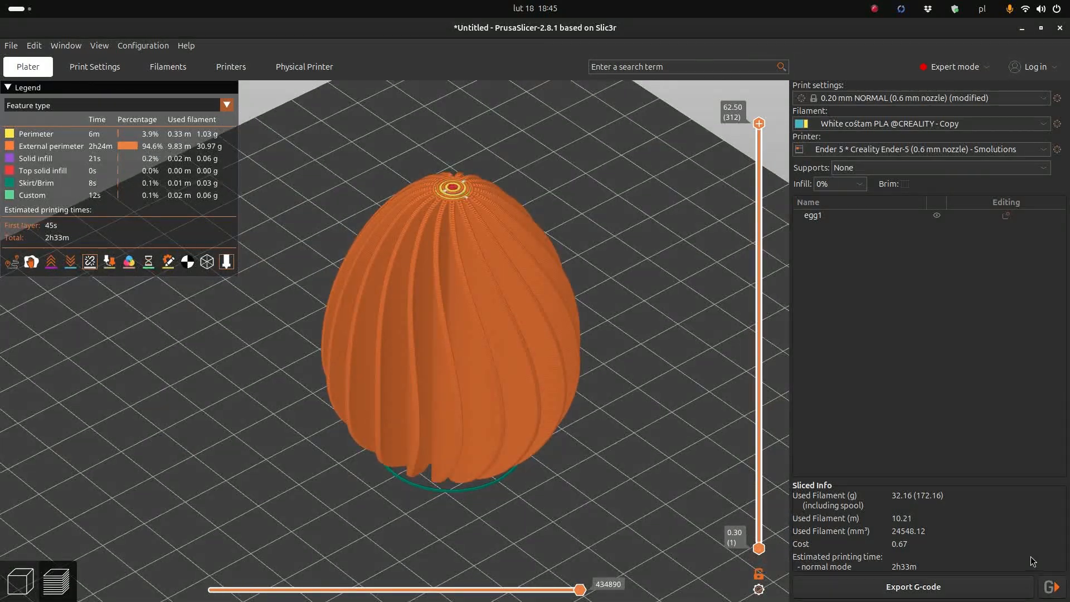